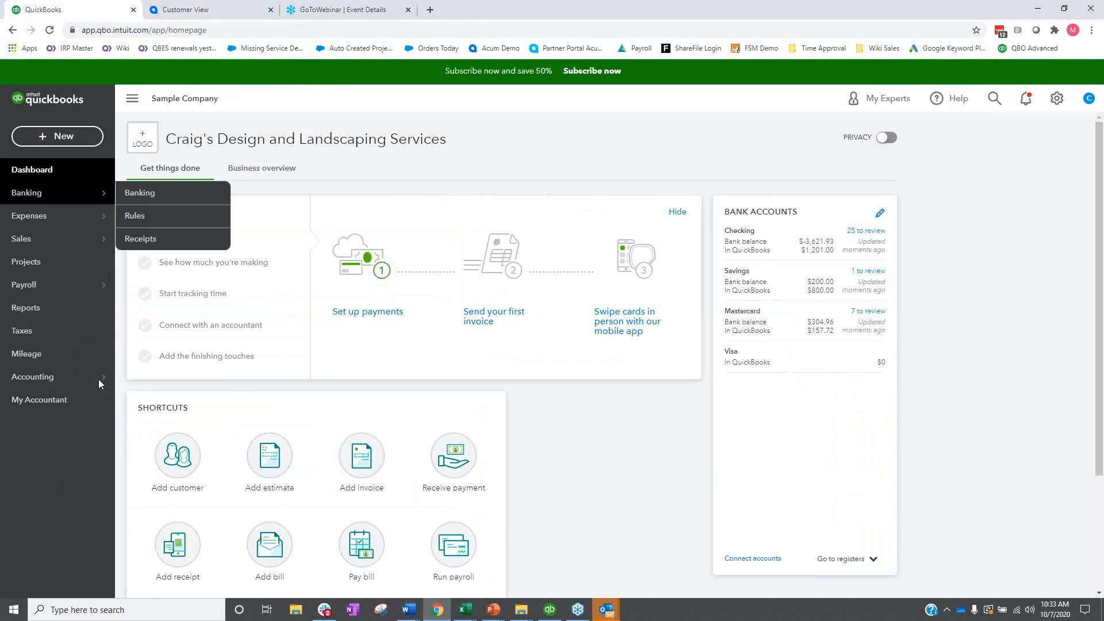
# Open the Banking page and look over the bank account balances and the checking transactions awaiting review
pyautogui.moveTo(67, 192)
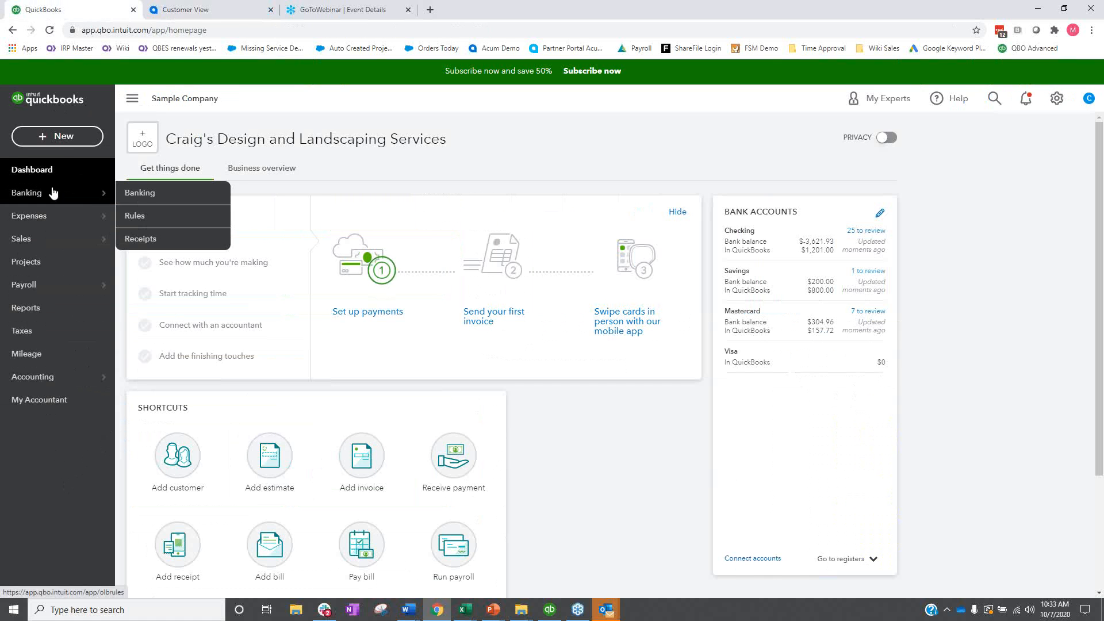
pyautogui.click(146, 199)
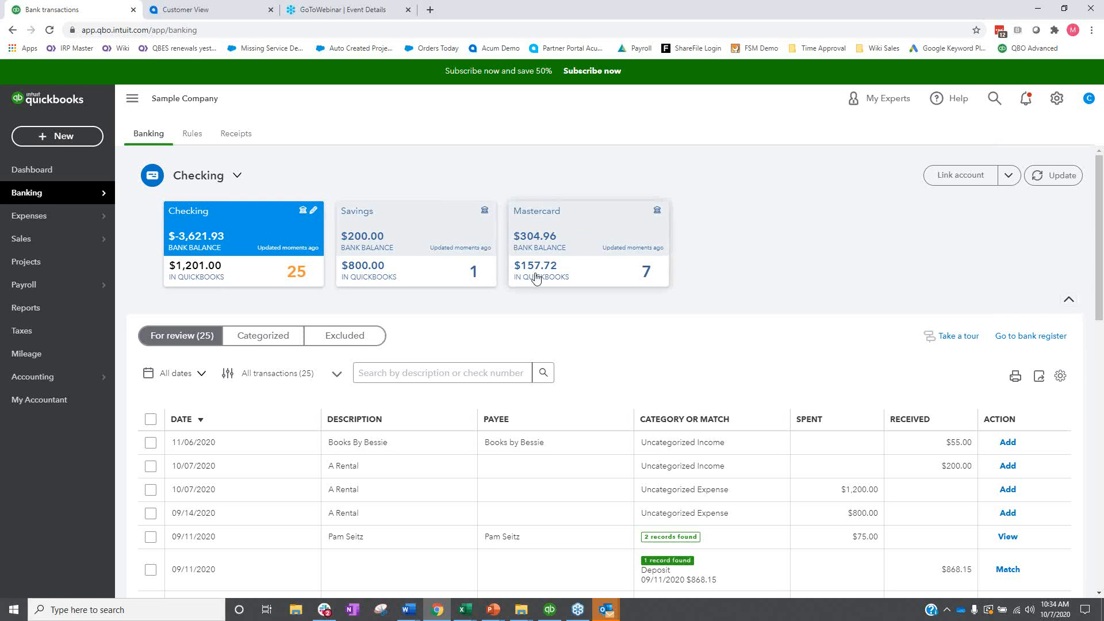
pyautogui.scroll(-2, 173, 317)
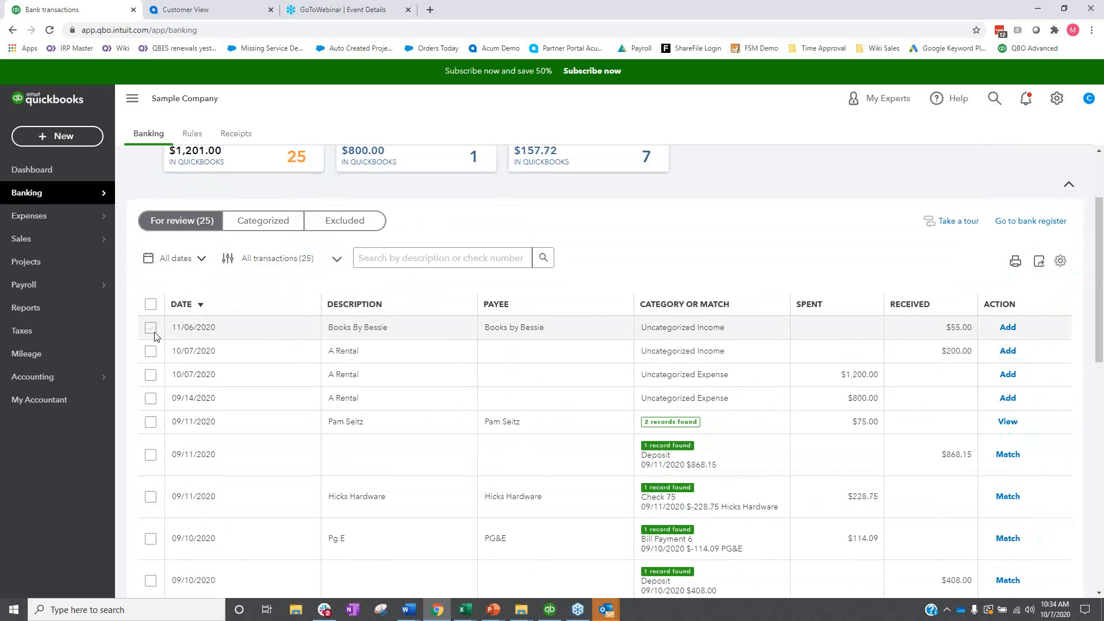
pyautogui.scroll(2, 397, 184)
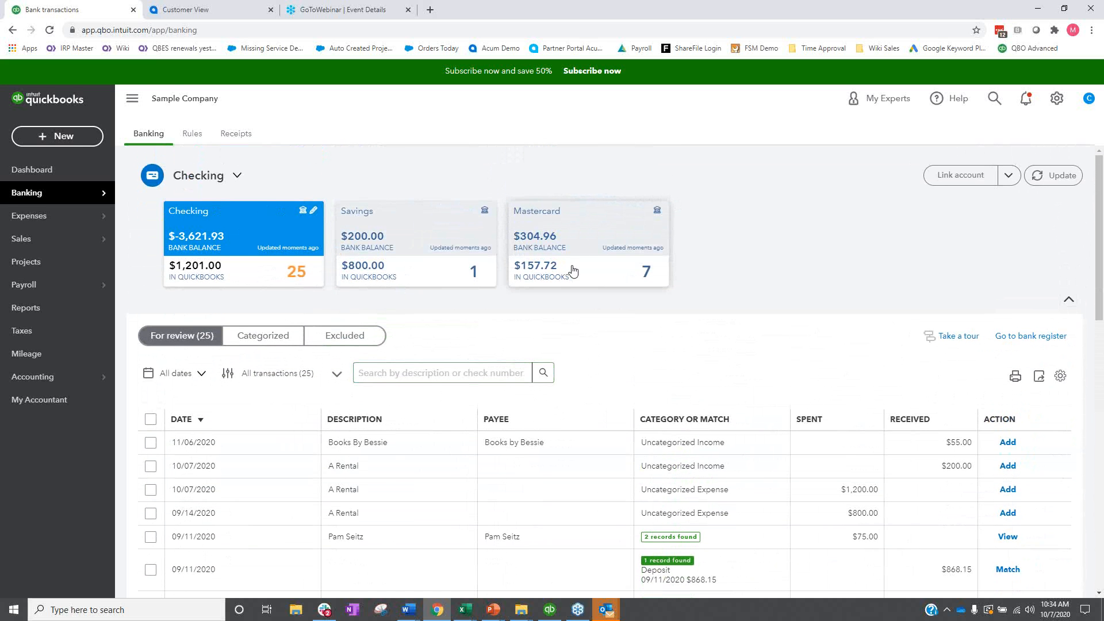
pyautogui.scroll(-2, 649, 398)
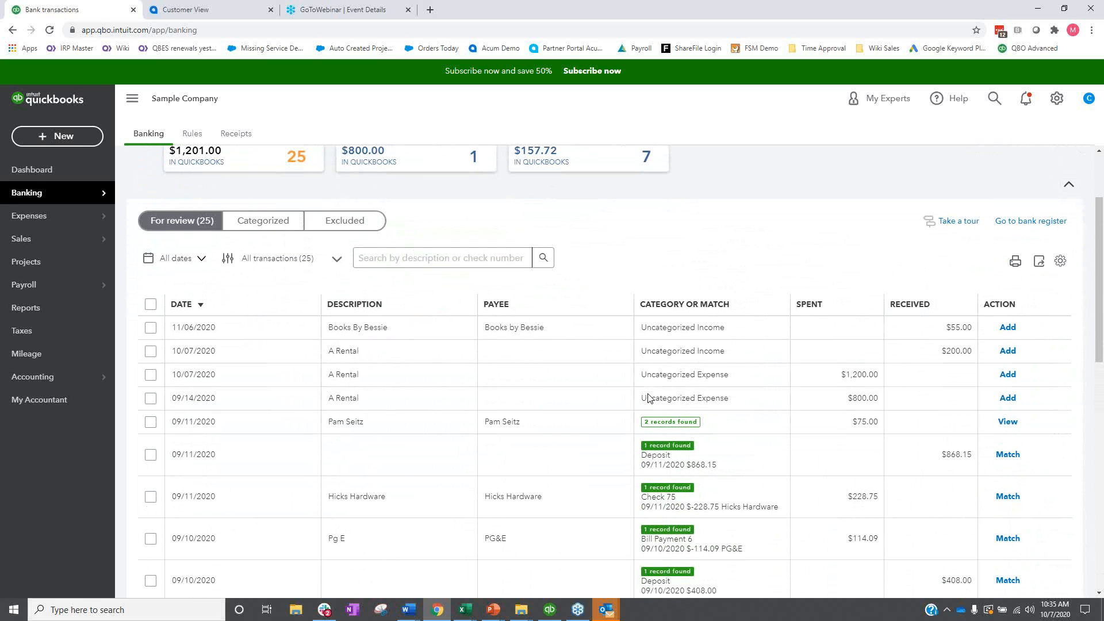
pyautogui.scroll(2, 427, 389)
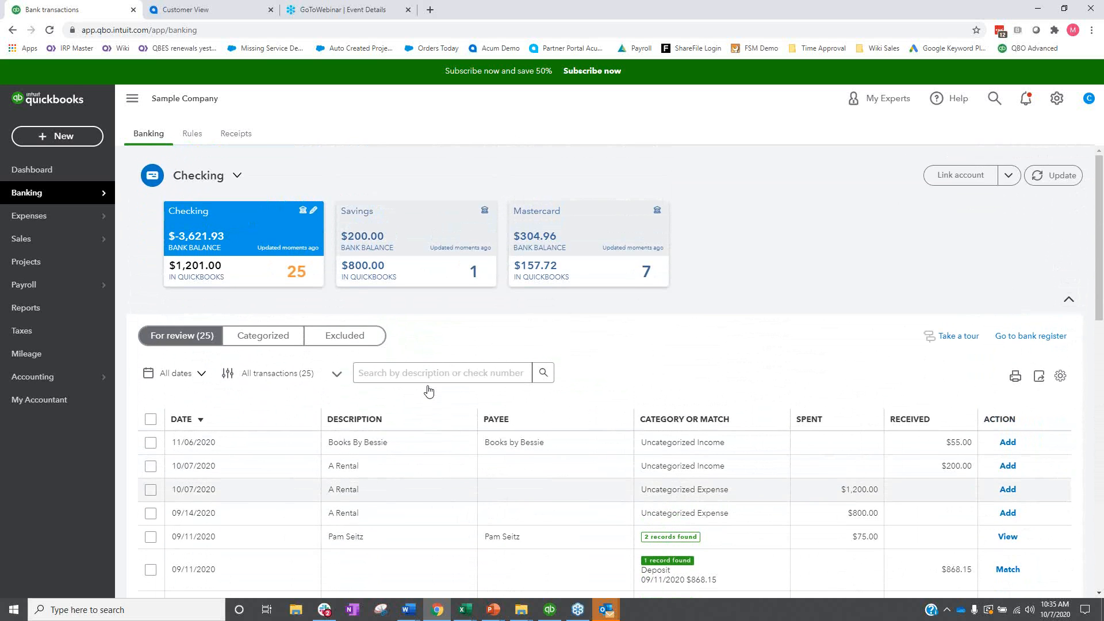
# Start a new bank rule and inspect its money direction and bank account choices
pyautogui.click(192, 136)
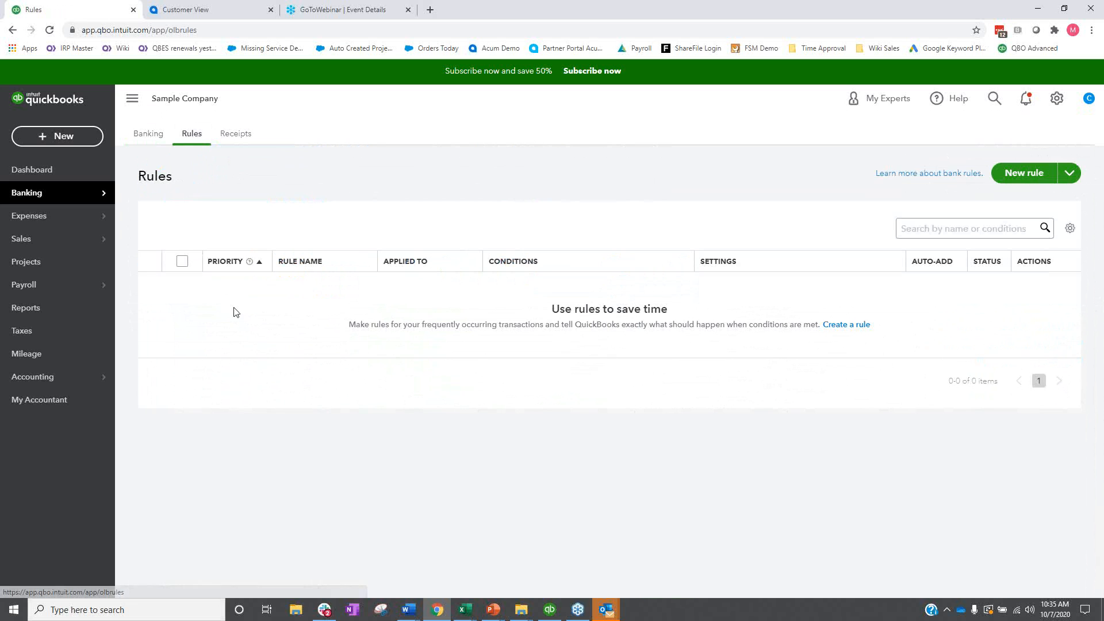
pyautogui.click(1024, 174)
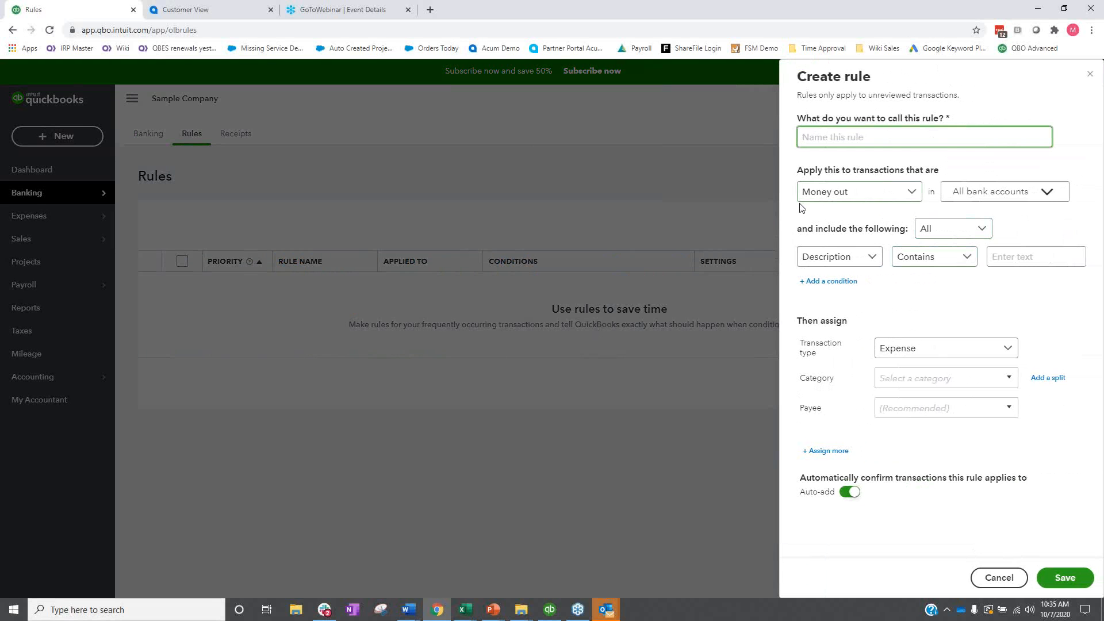
pyautogui.click(899, 195)
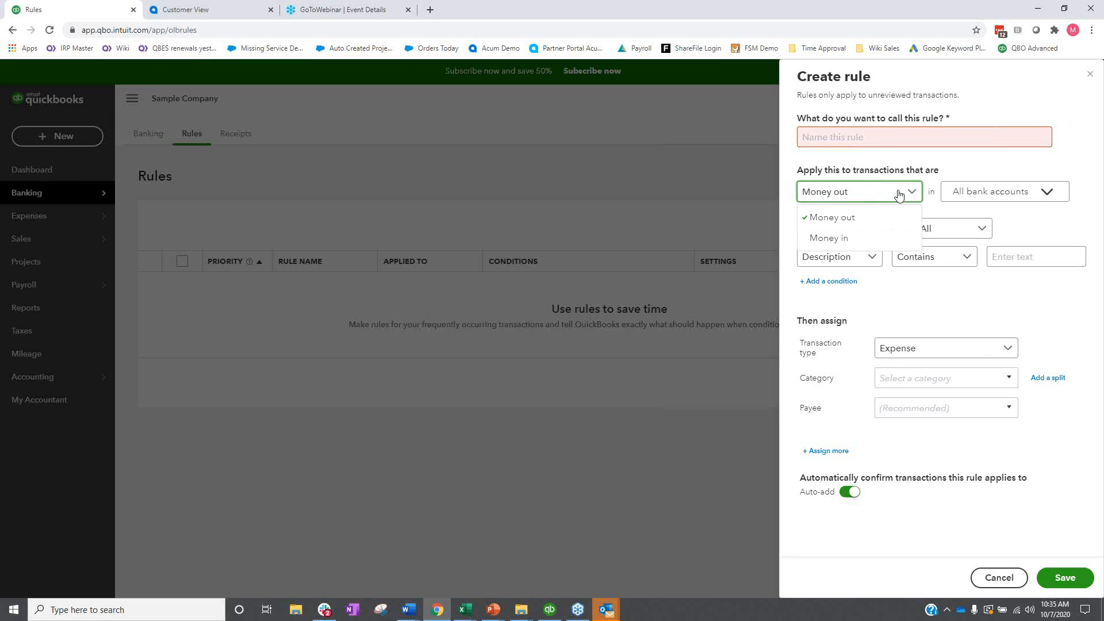
pyautogui.click(1011, 199)
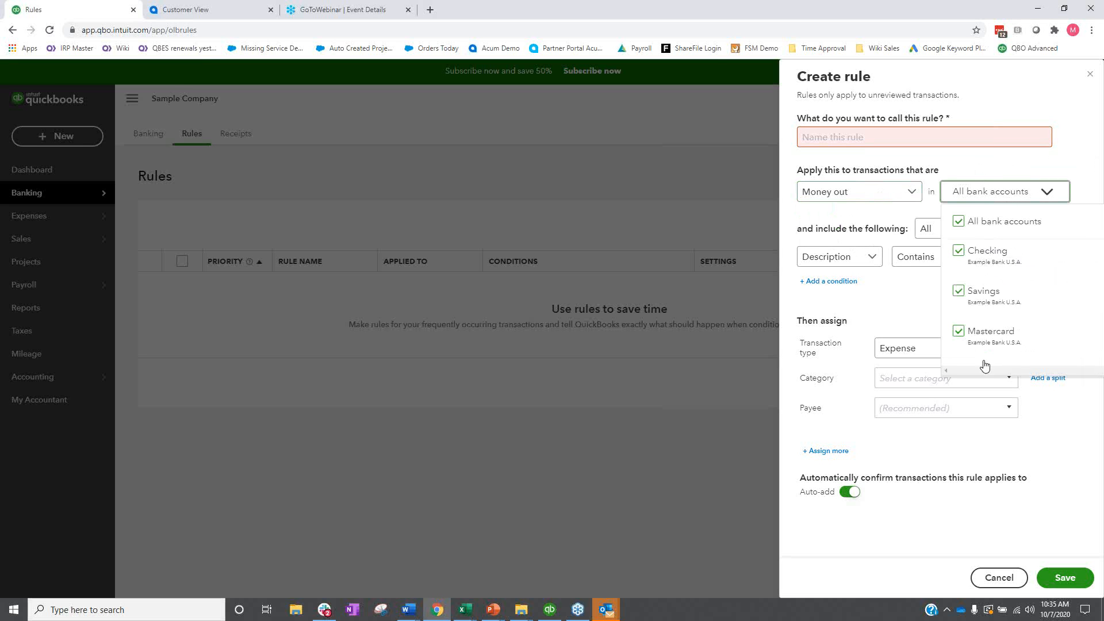
pyautogui.click(999, 168)
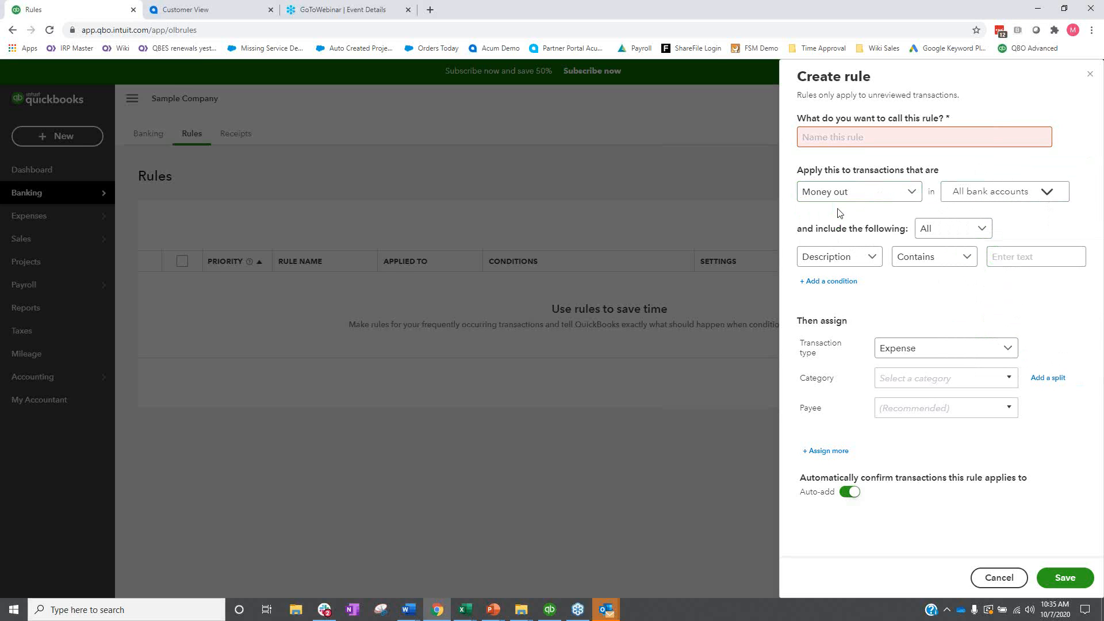
# Examine the new rule's Any/All matching options and the fields available for its condition
pyautogui.click(944, 230)
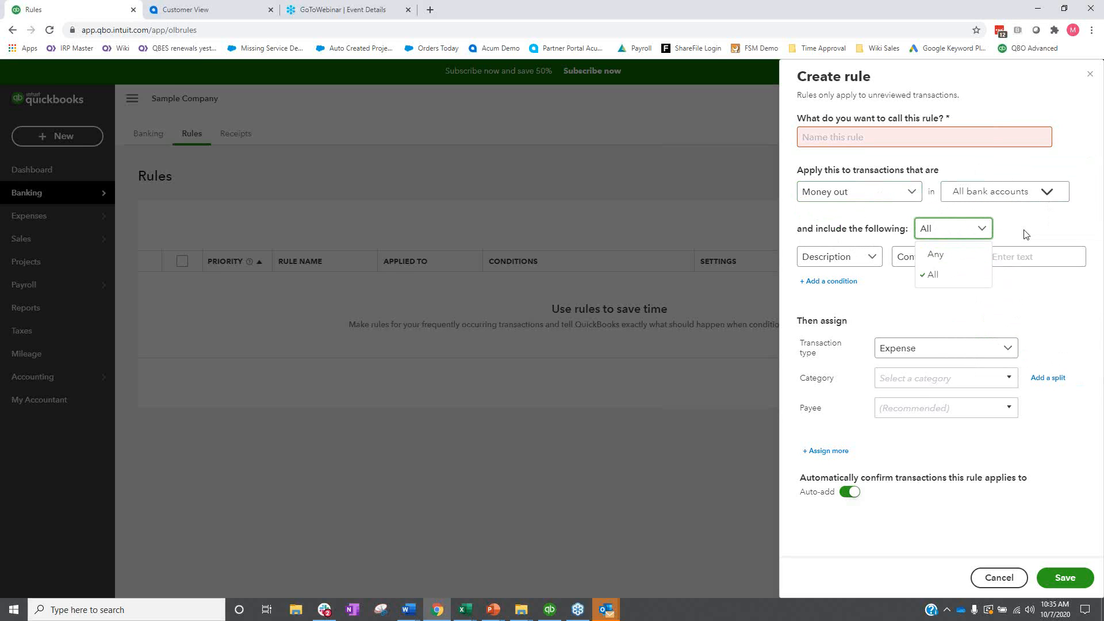
pyautogui.click(947, 279)
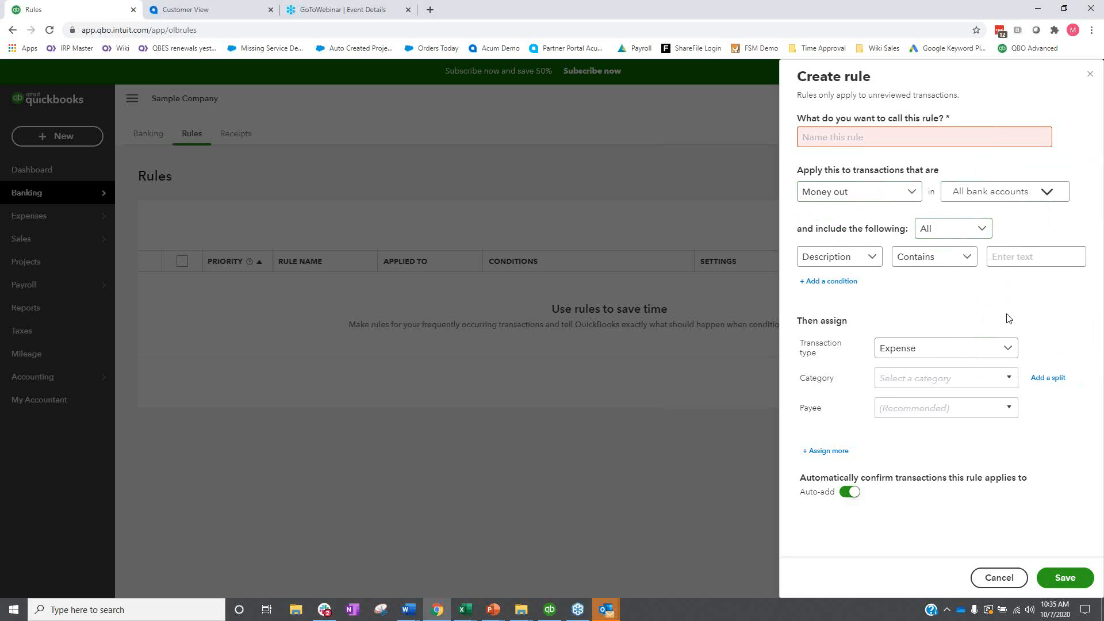
pyautogui.click(873, 262)
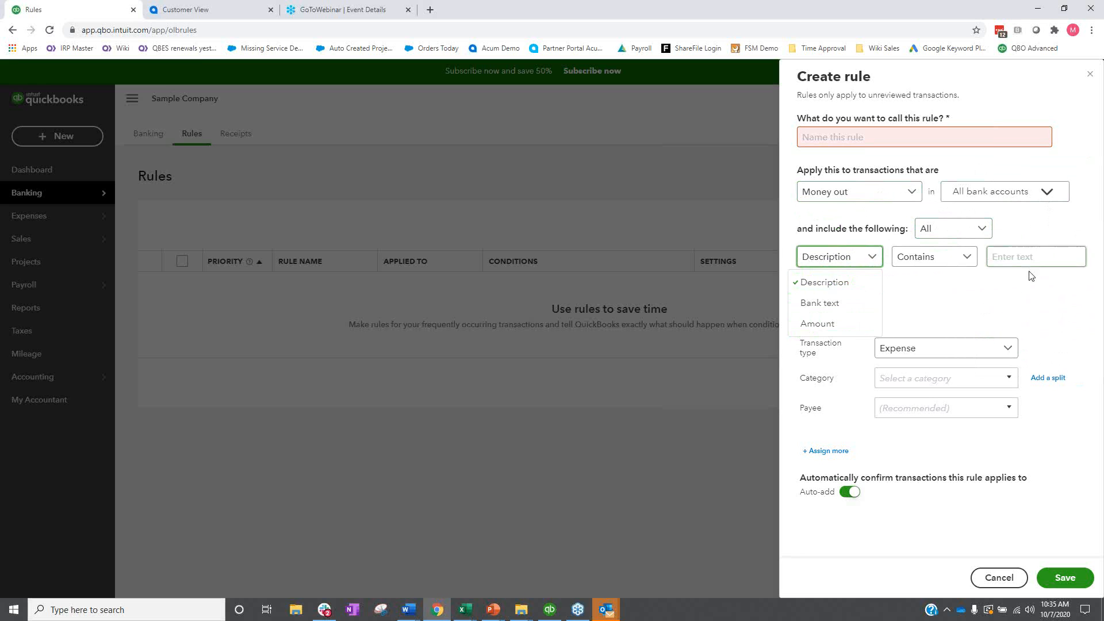
pyautogui.click(1024, 289)
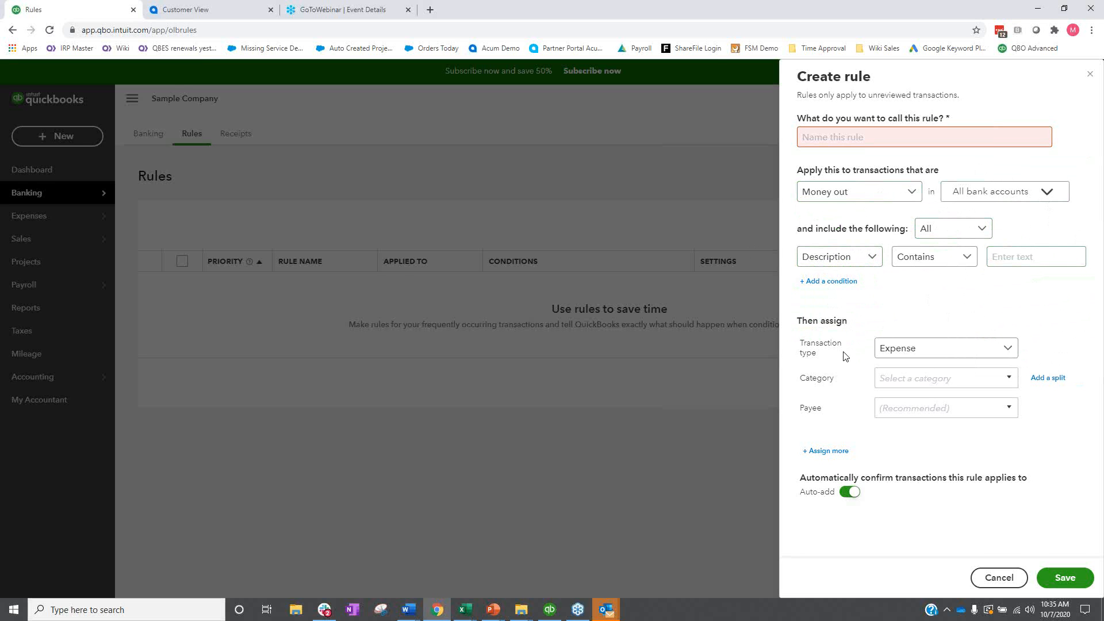
# Examine the transaction types and categories that the new rule can assign
pyautogui.click(965, 352)
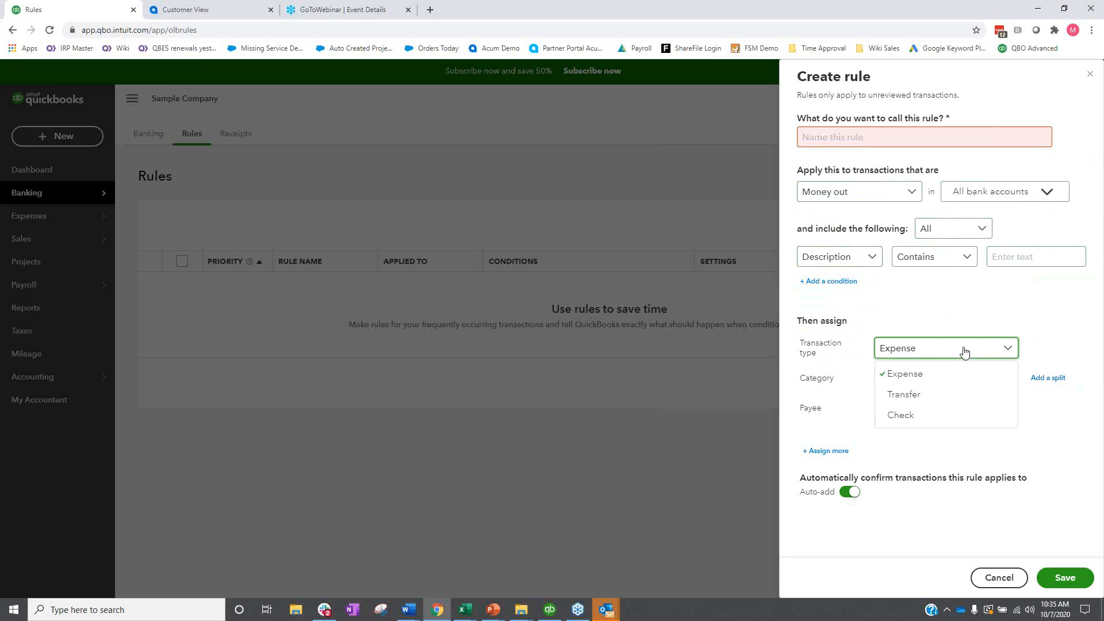
pyautogui.click(954, 448)
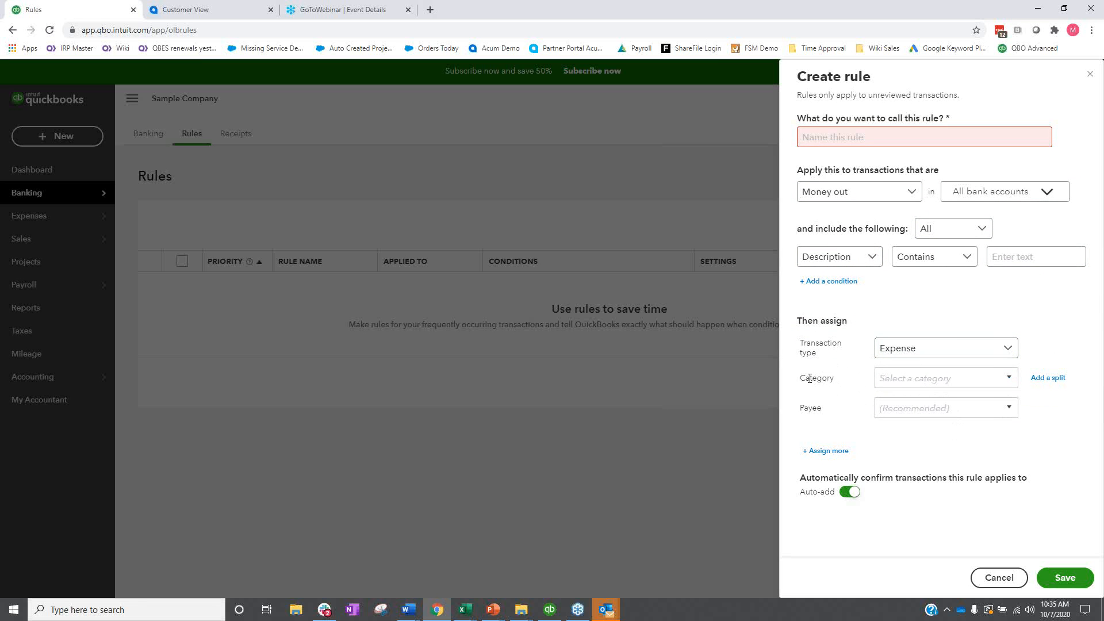
pyautogui.click(1008, 381)
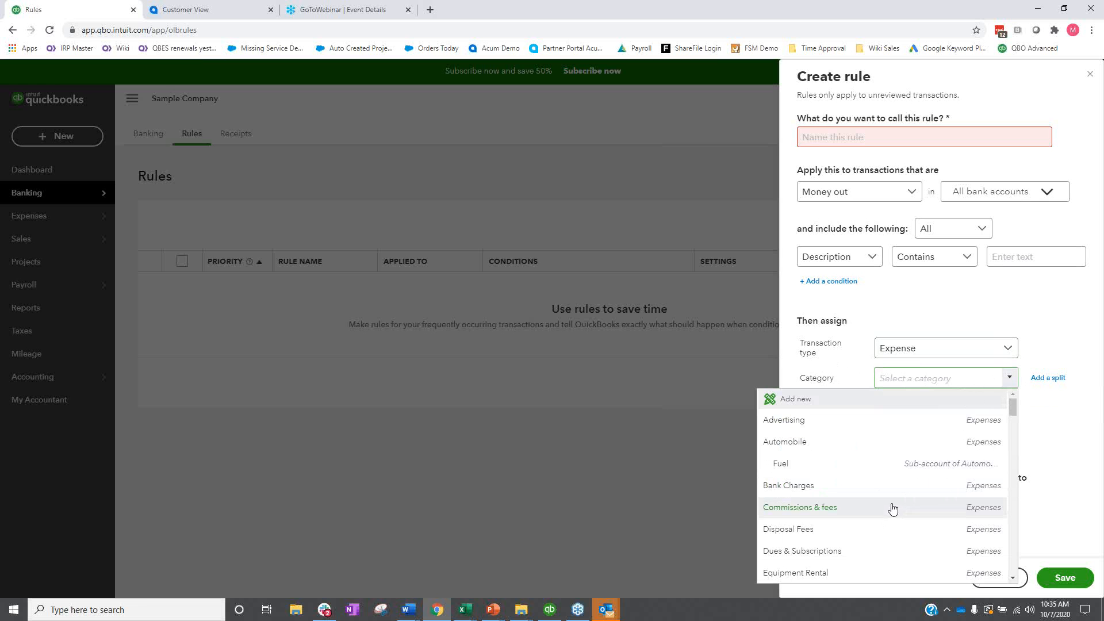
pyautogui.click(1029, 428)
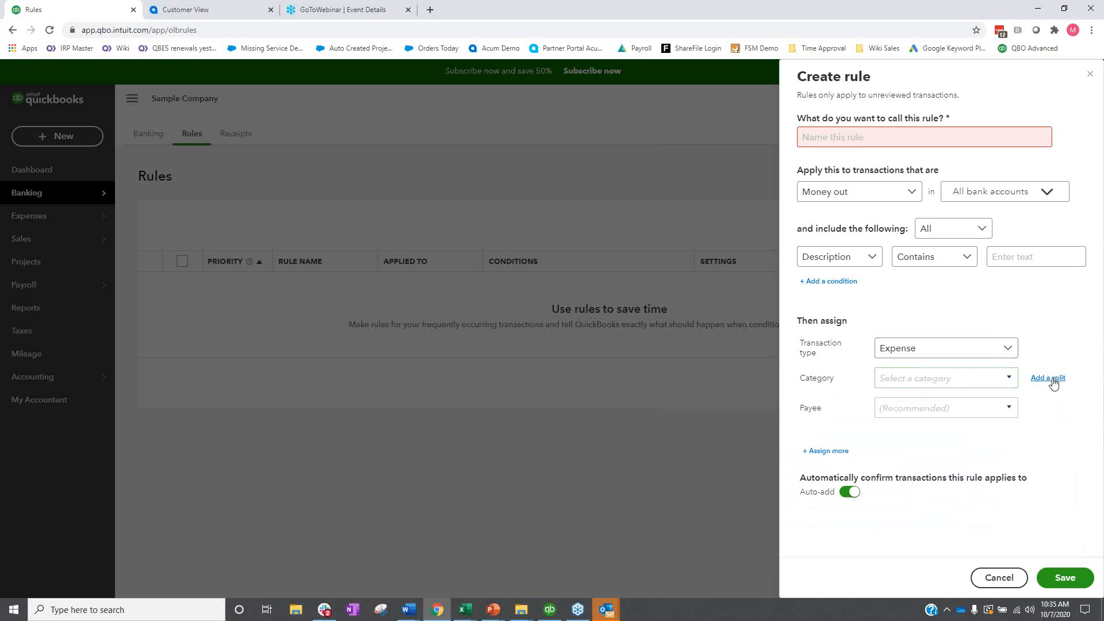
# Add a split to the rule and inspect its percentage or amount options and the first split line's fields
pyautogui.click(1049, 380)
pyautogui.scroll(-2, 973, 426)
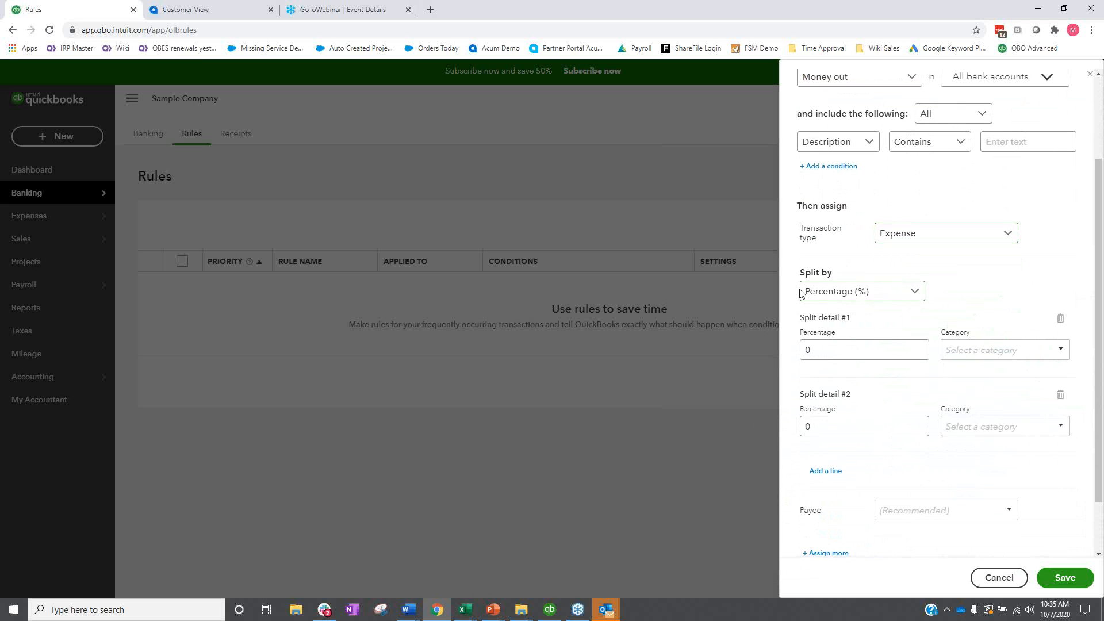
pyautogui.click(878, 289)
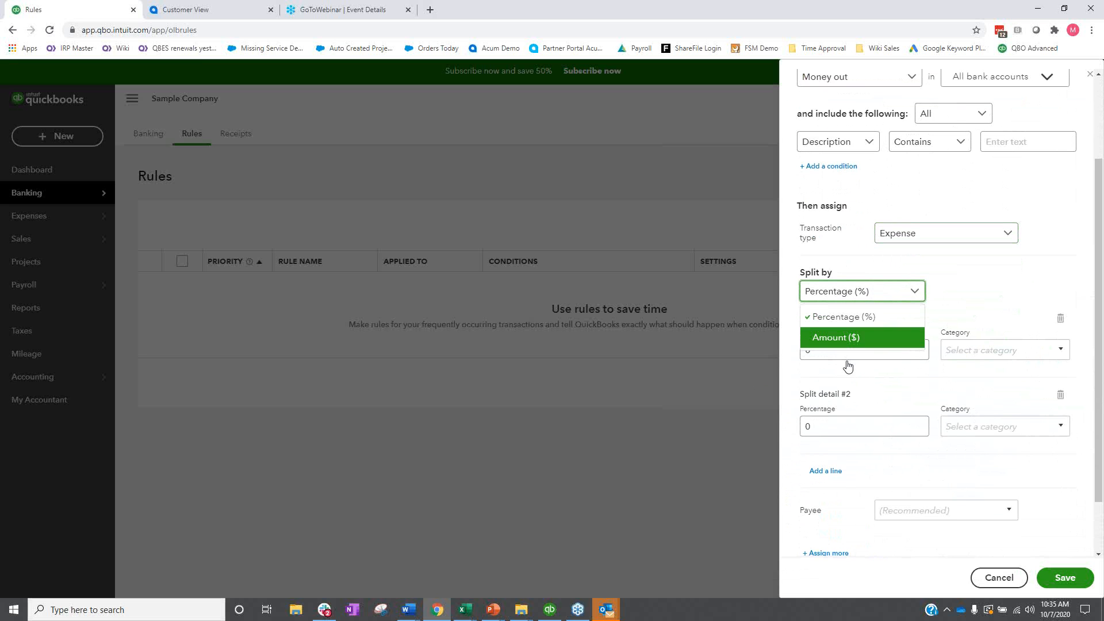
pyautogui.click(1033, 276)
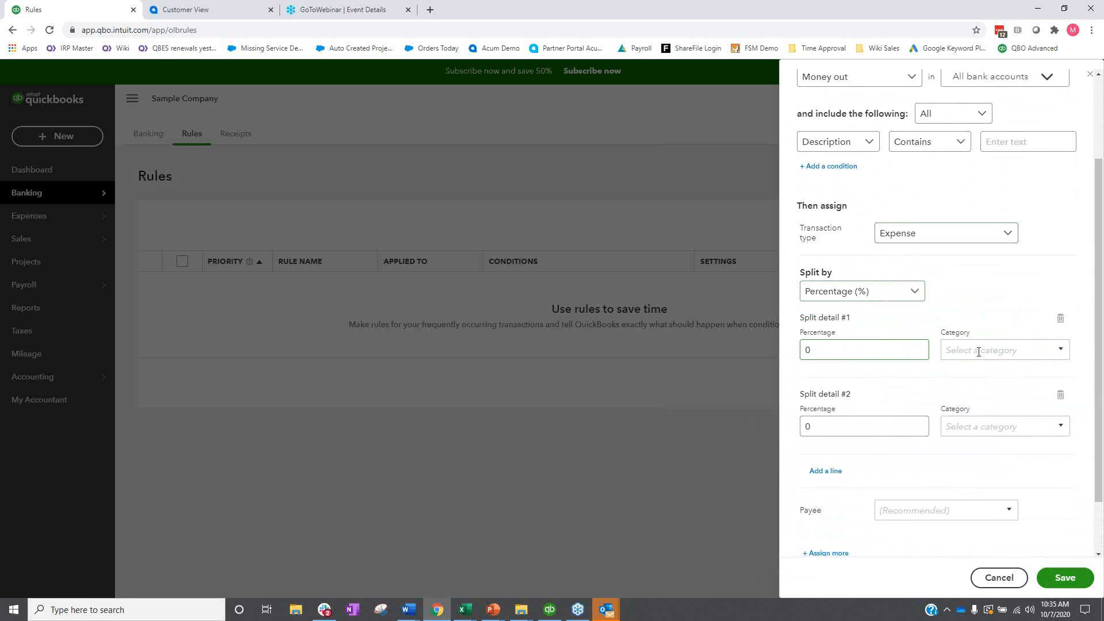
pyautogui.click(1060, 352)
pyautogui.click(1059, 351)
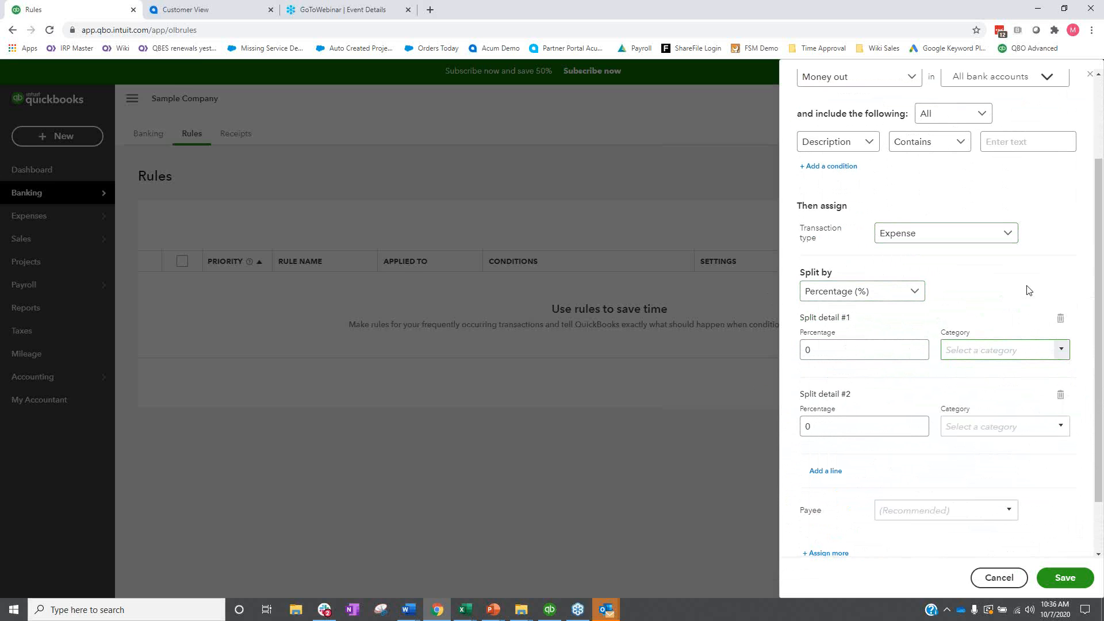
pyautogui.click(811, 356)
# Add the memo assignment to the rule, check the whole form, and discard the unsaved rule
pyautogui.scroll(-1, 943, 354)
pyautogui.scroll(-1, 943, 359)
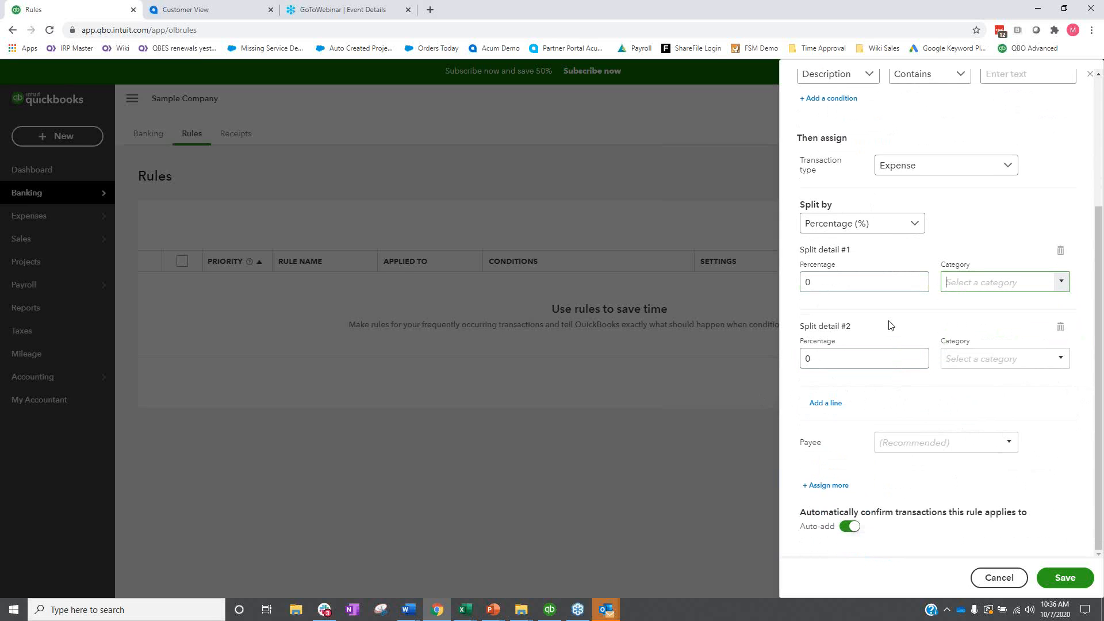
pyautogui.click(841, 487)
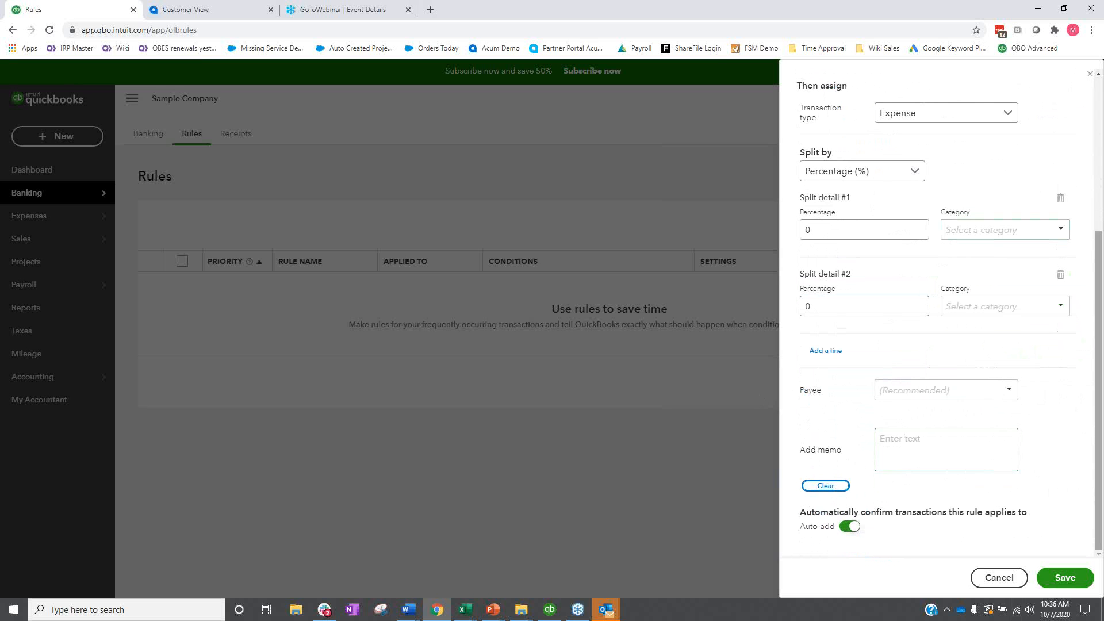
pyautogui.scroll(4, 951, 327)
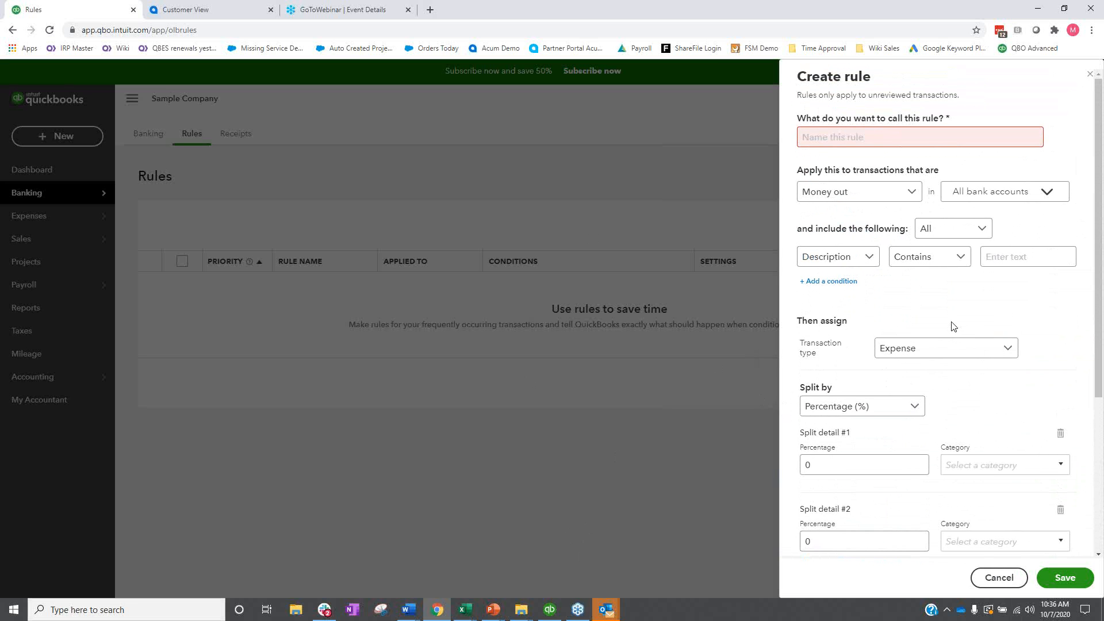
pyautogui.click(998, 577)
# Return to the bank transactions and select the 11/06/2020 Books By Bessie transaction to show the batch actions
pyautogui.click(158, 135)
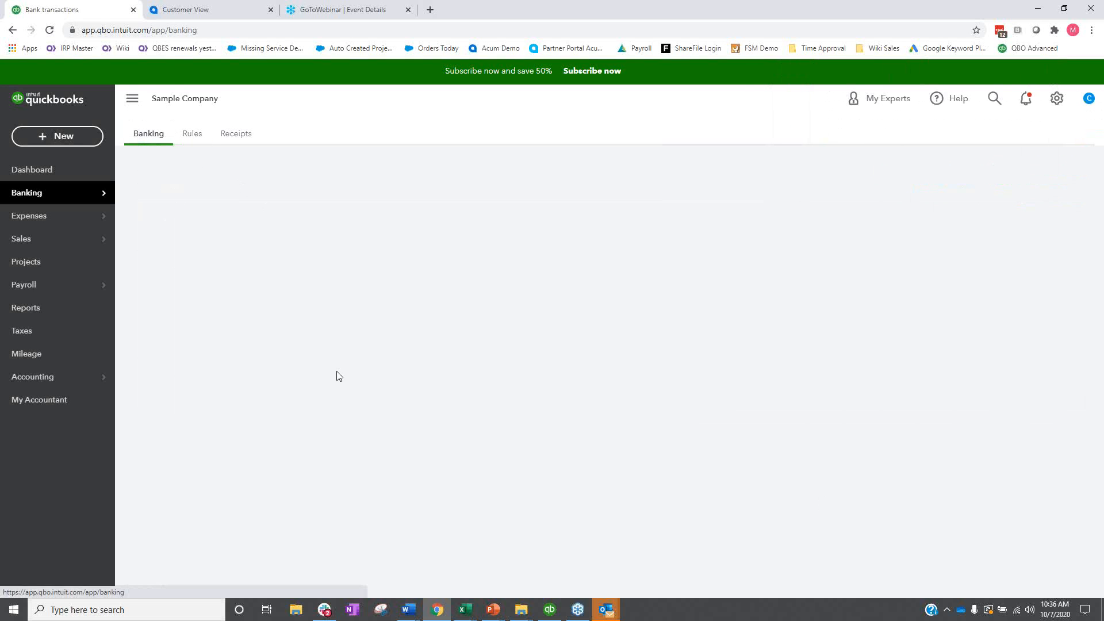
pyautogui.scroll(-2, 423, 513)
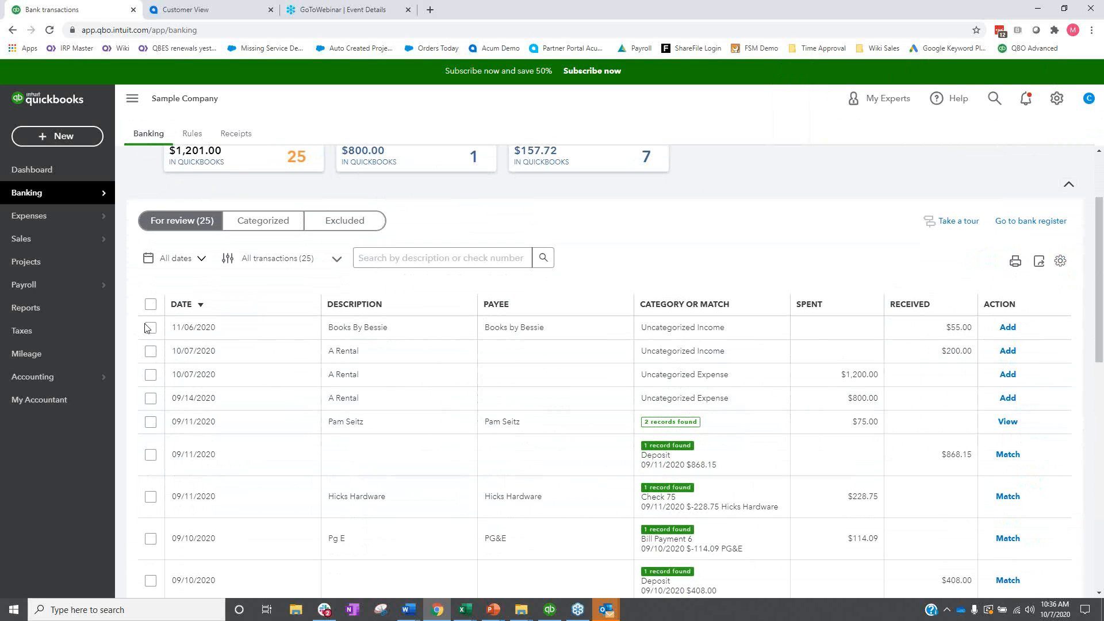
pyautogui.click(150, 328)
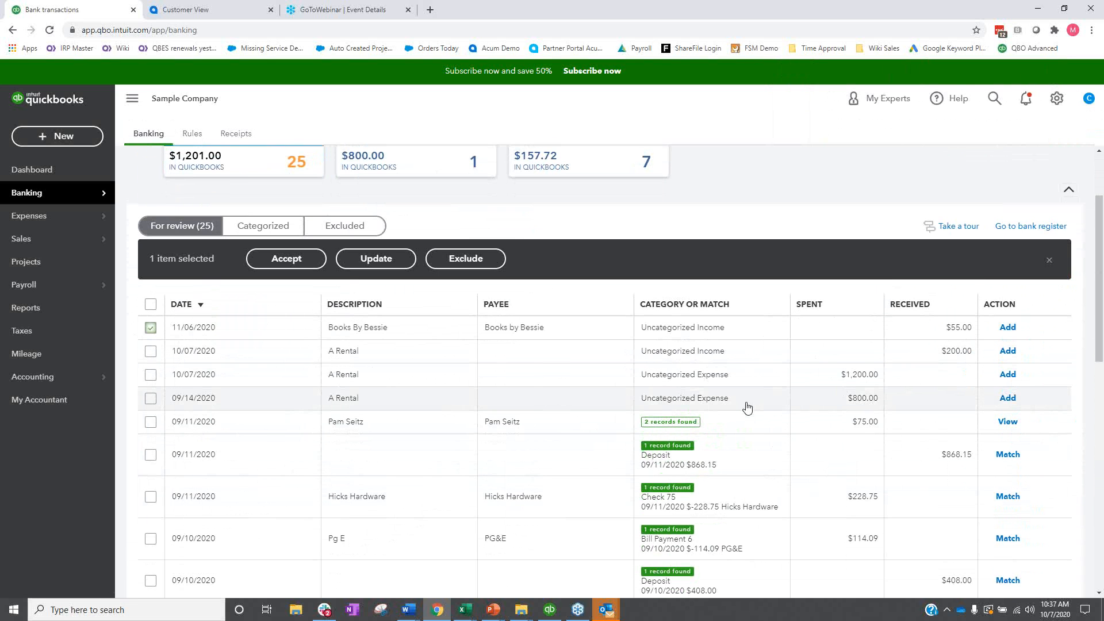
pyautogui.scroll(2, 750, 409)
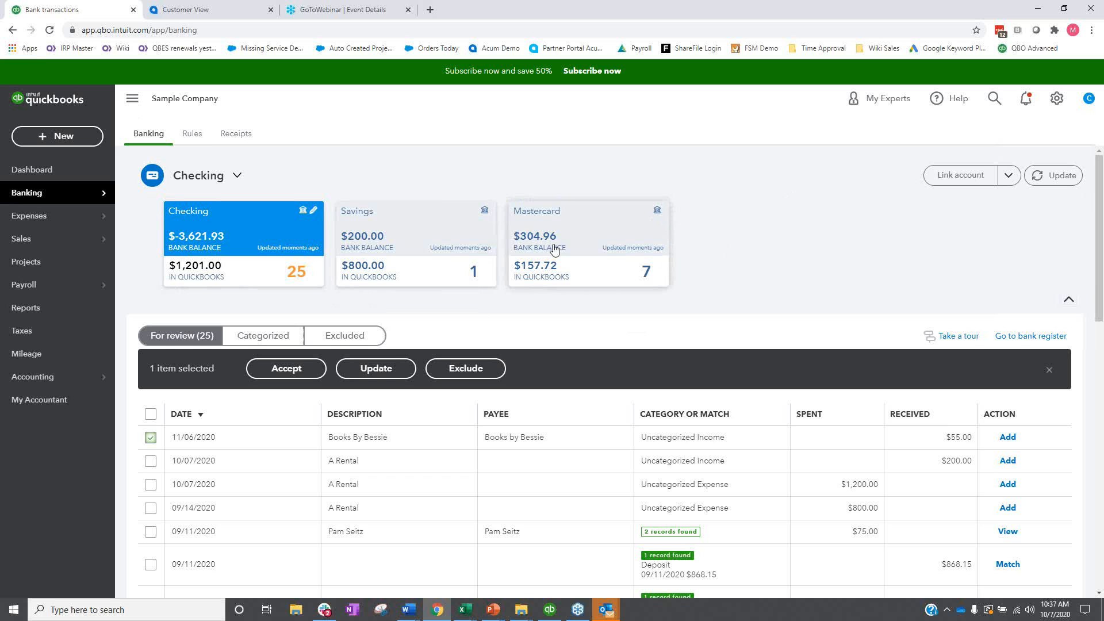
# Switch to QuickBooks Desktop and close the Add rule details and Rules list windows over Bank Feeds
pyautogui.click(550, 609)
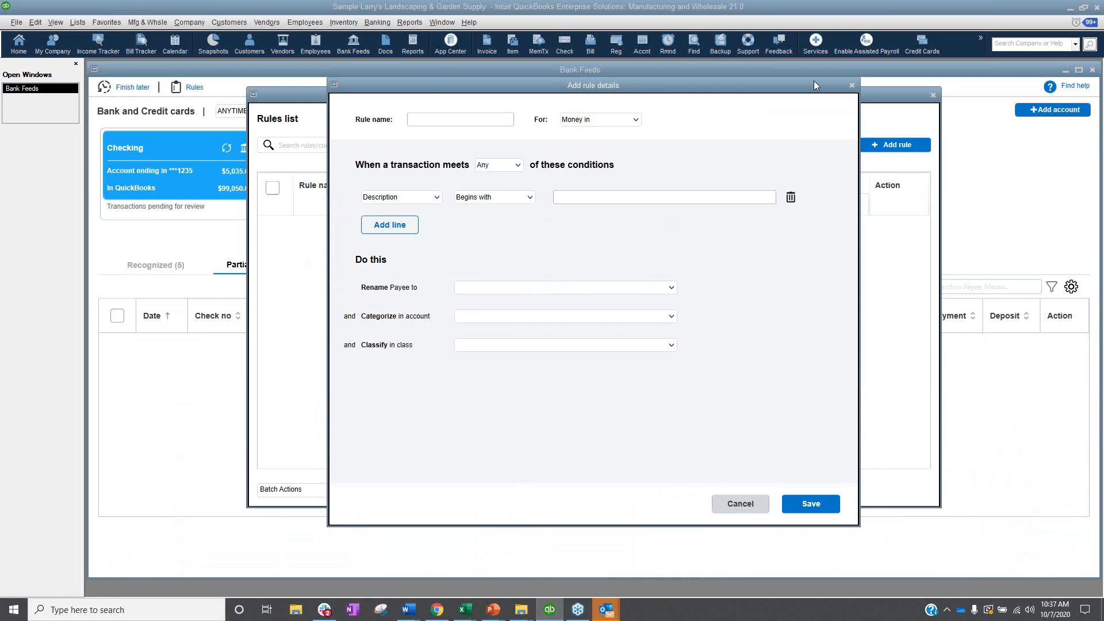
pyautogui.click(852, 85)
pyautogui.click(932, 95)
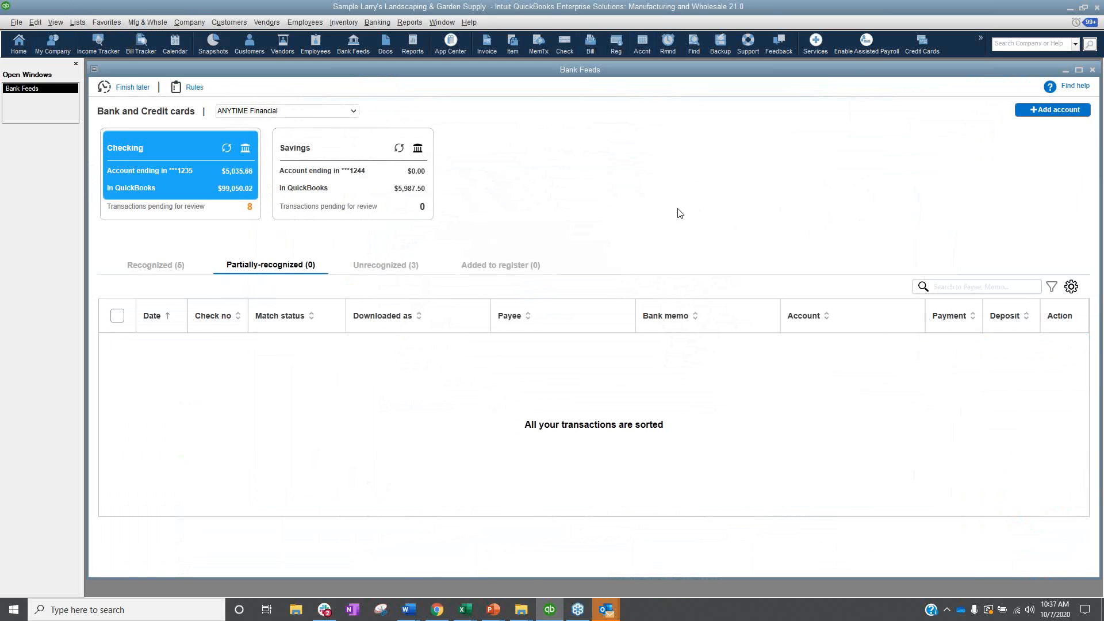
# Open the company-level Checking preferences to view the available Bank Feeds modes
pyautogui.click(35, 23)
pyautogui.click(58, 183)
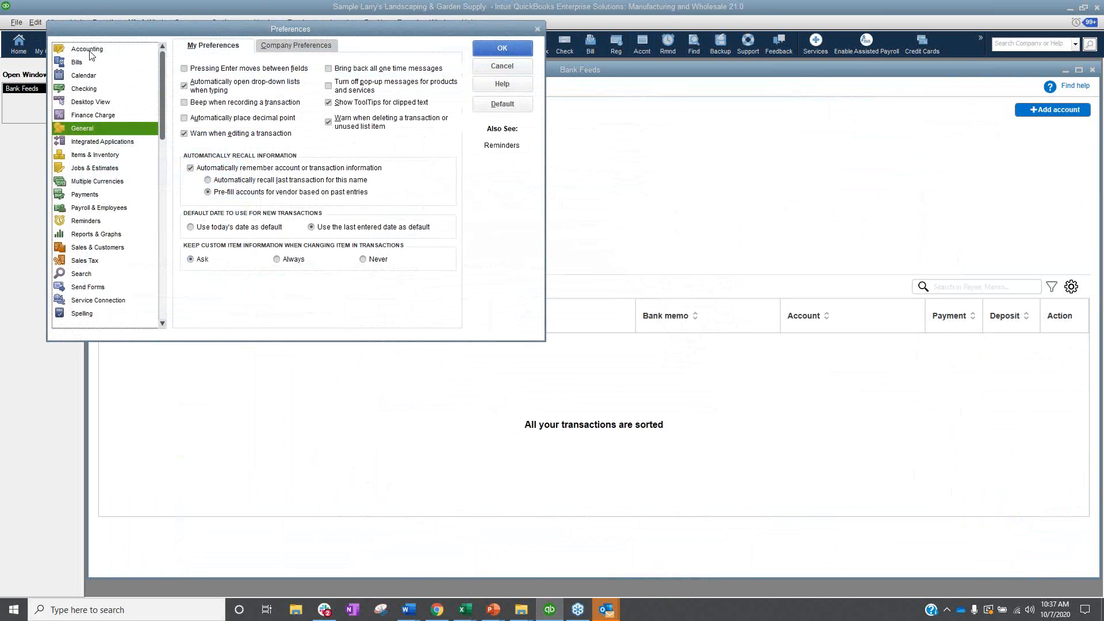
pyautogui.click(92, 88)
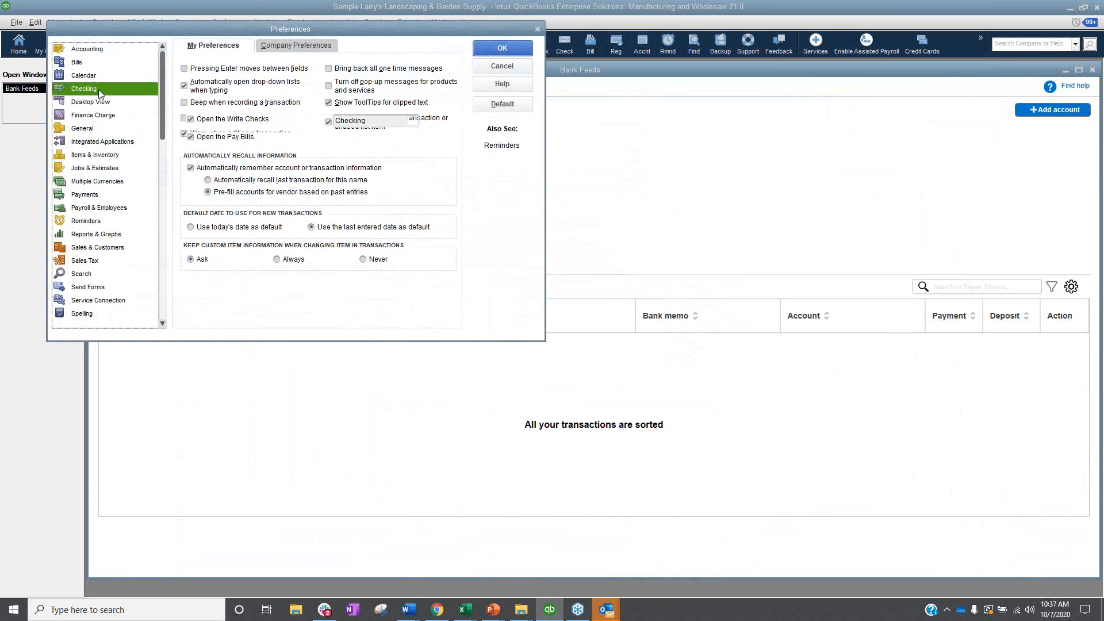
pyautogui.click(271, 50)
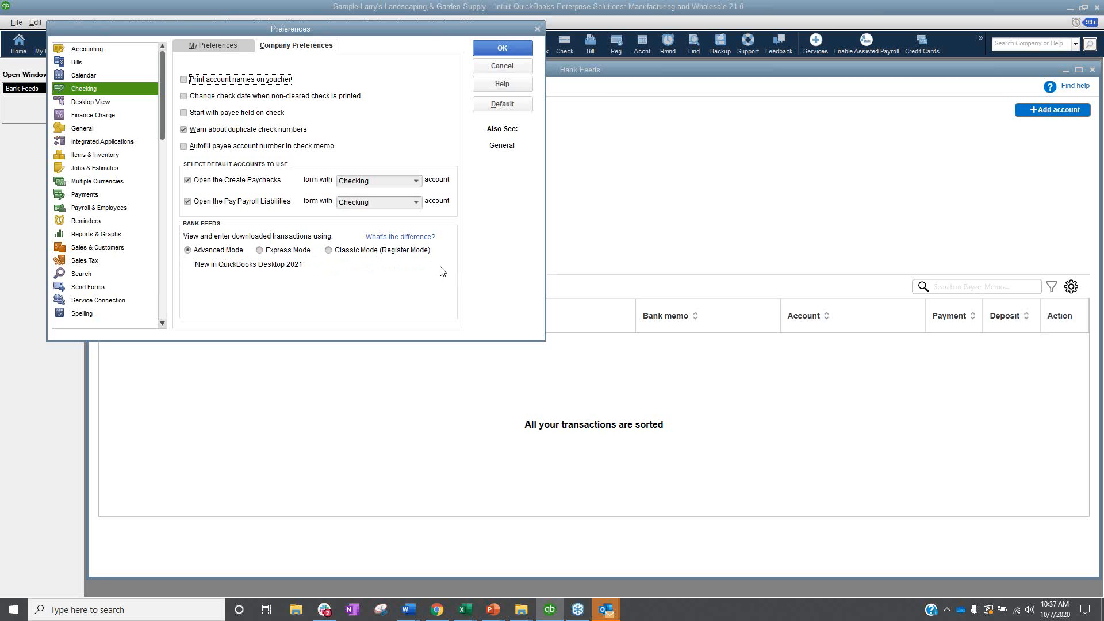
# Close the Preferences, maximize the Bank Feeds window, and view the Recognized and Partially-recognized transactions
pyautogui.click(538, 30)
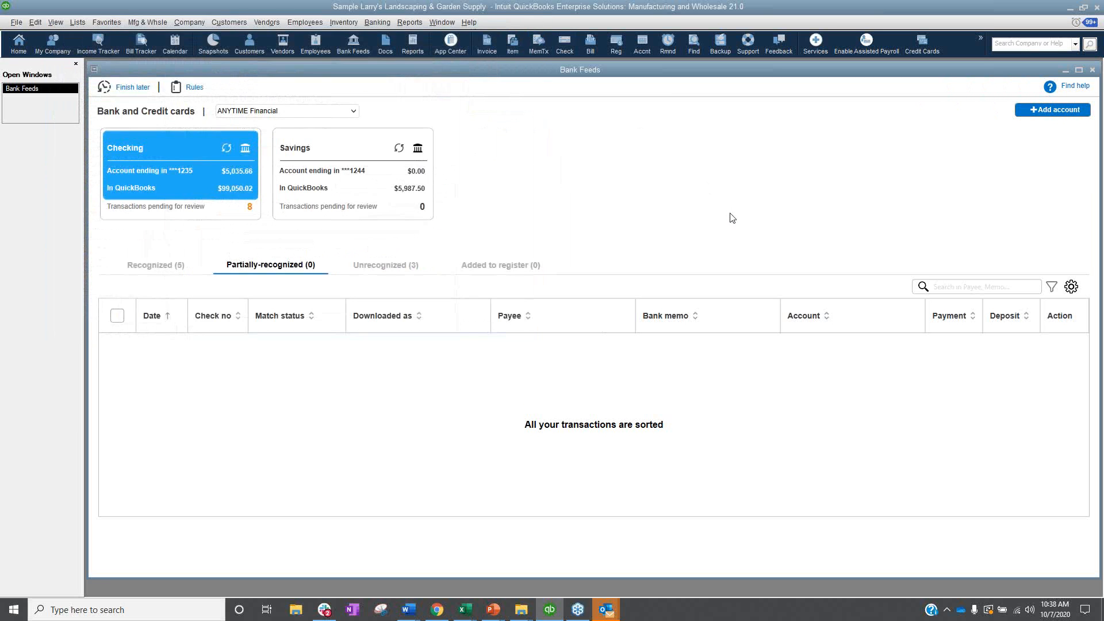
pyautogui.doubleClick(507, 70)
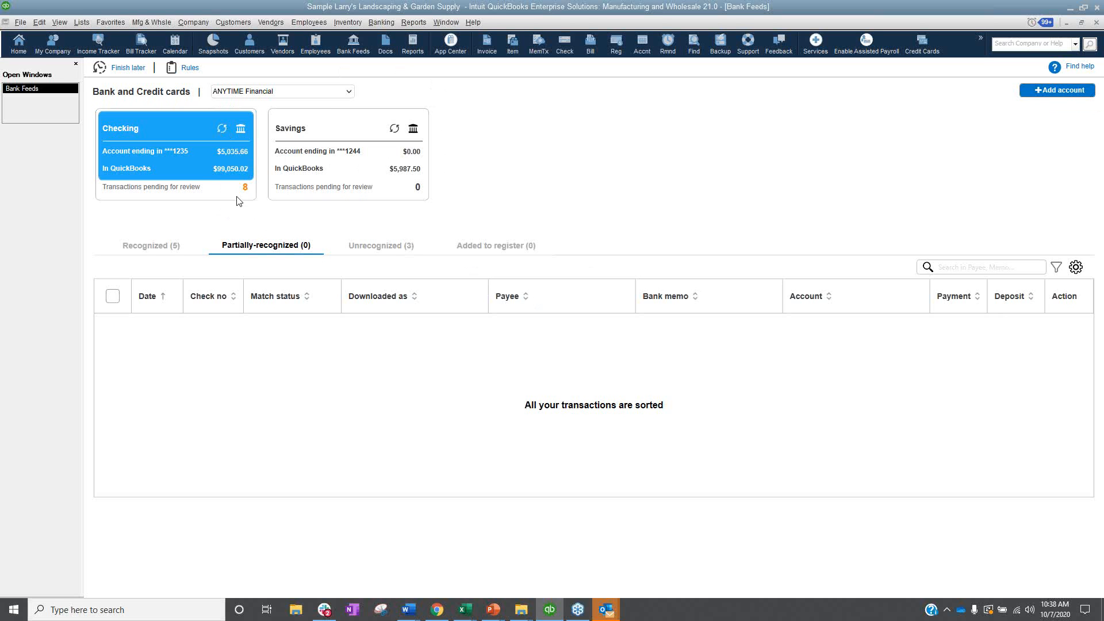
pyautogui.click(166, 250)
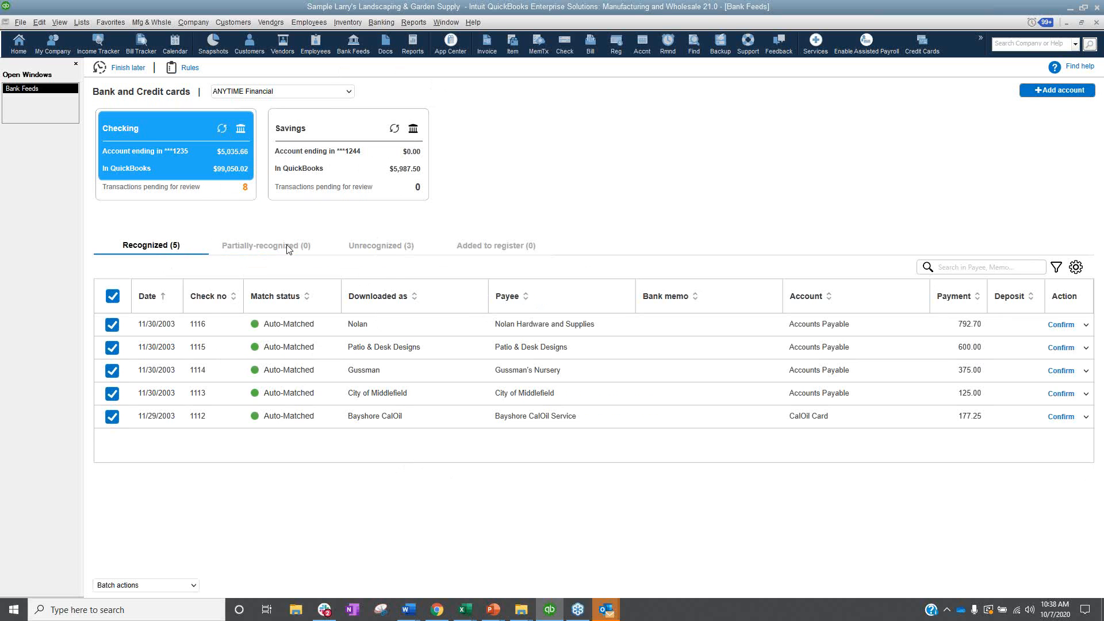
pyautogui.click(238, 246)
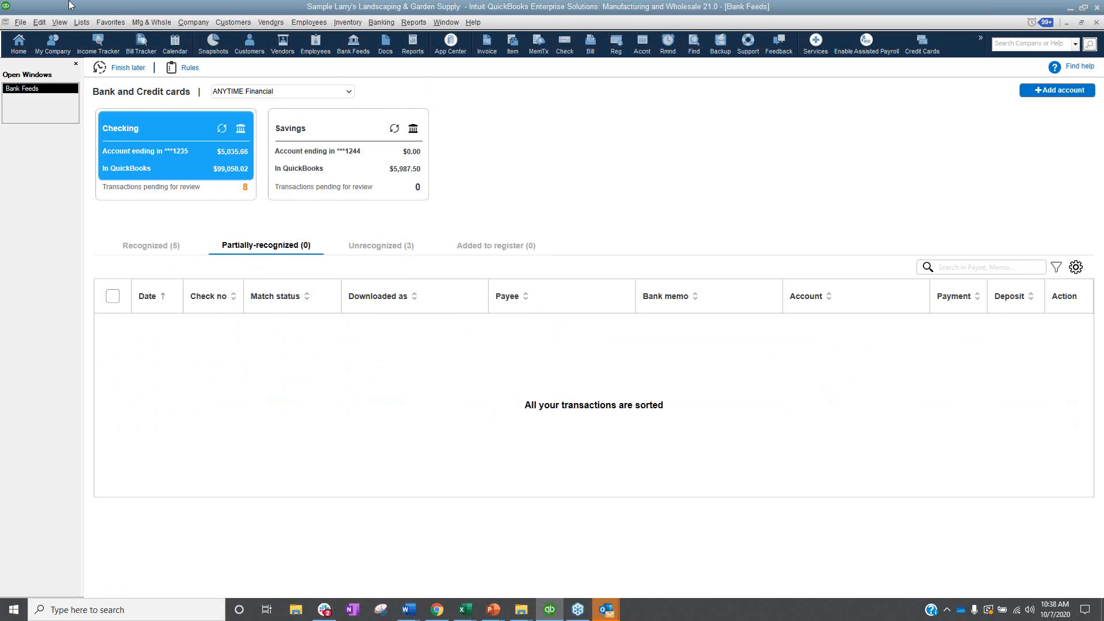
# Open a blank bank rule from the Rules list and check the choices for which transactions it applies to
pyautogui.click(180, 74)
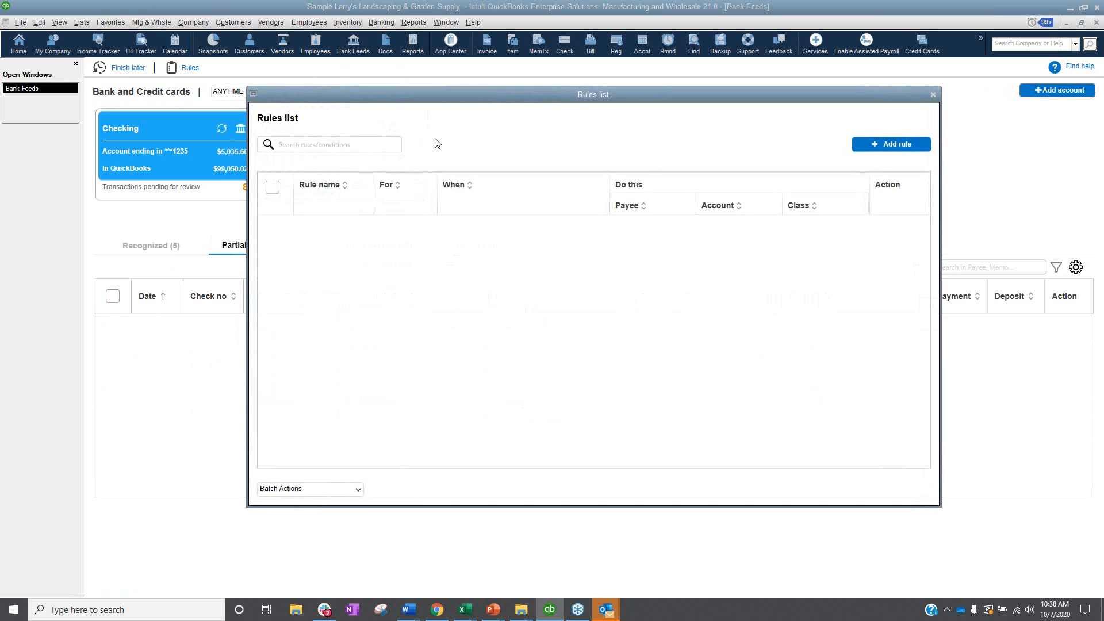
pyautogui.click(898, 148)
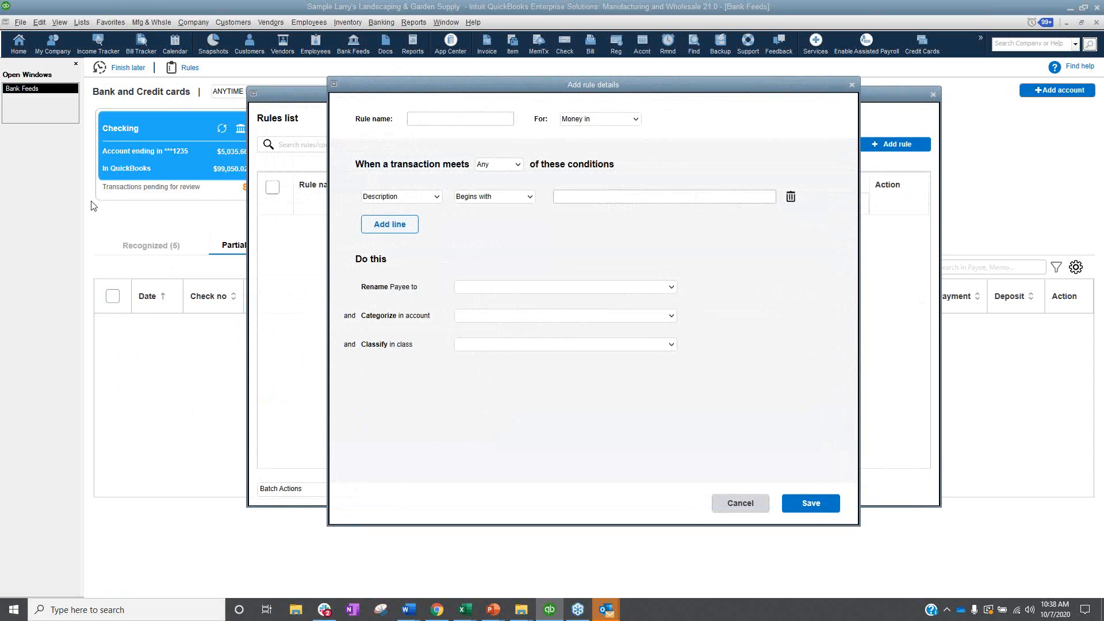
pyautogui.click(617, 122)
pyautogui.click(598, 135)
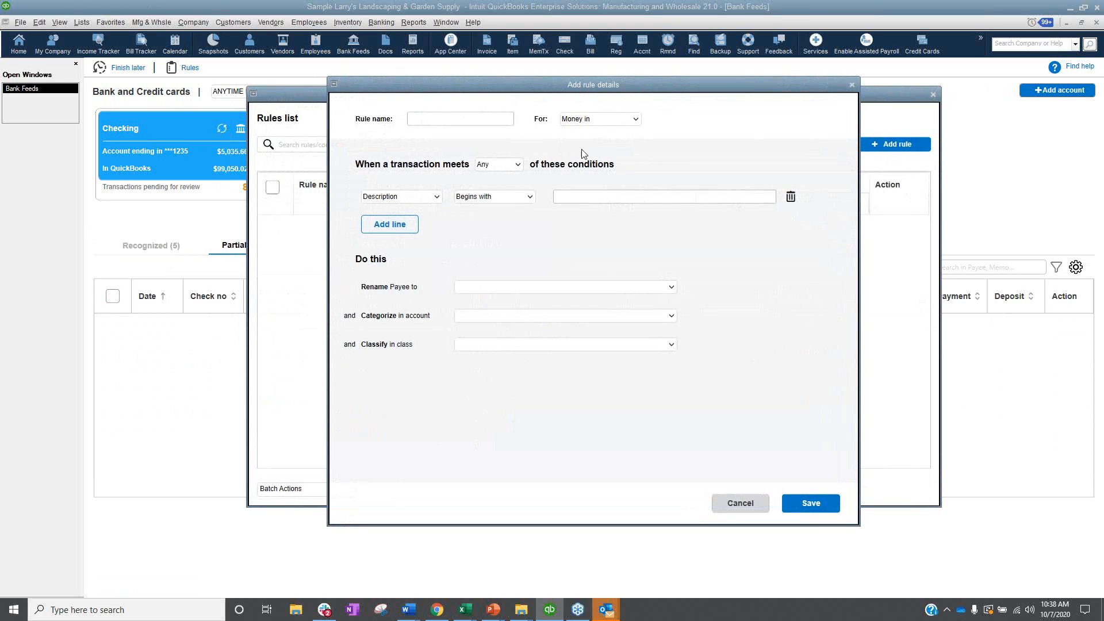
# Check the rule's condition options, including the Any setting and the Amount, Description and Memo fields
pyautogui.click(513, 166)
pyautogui.click(526, 238)
pyautogui.click(421, 200)
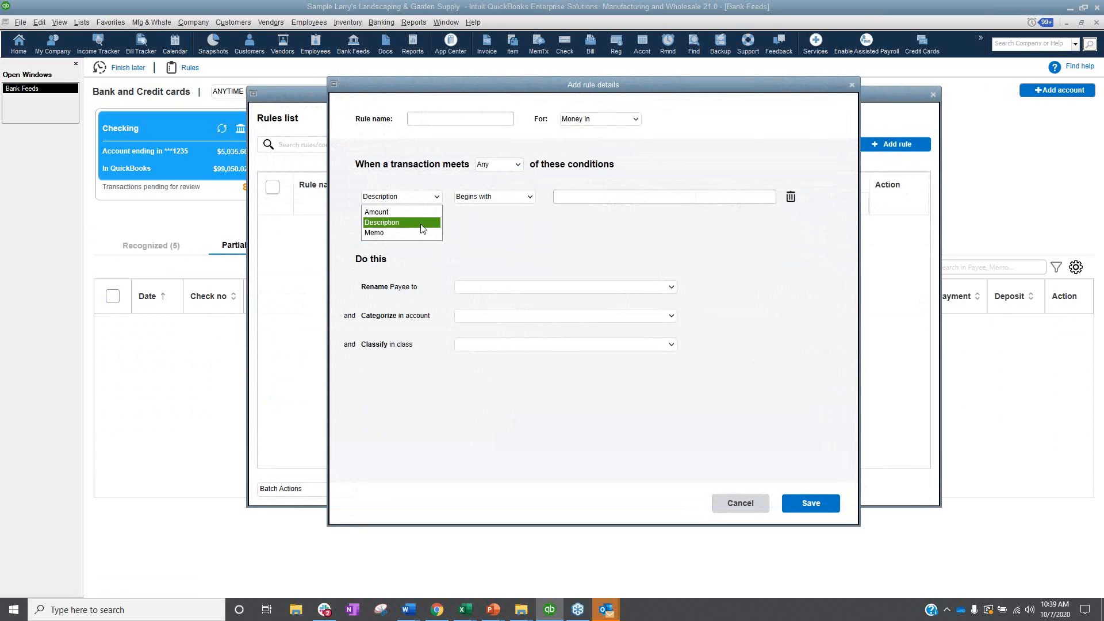
pyautogui.click(528, 243)
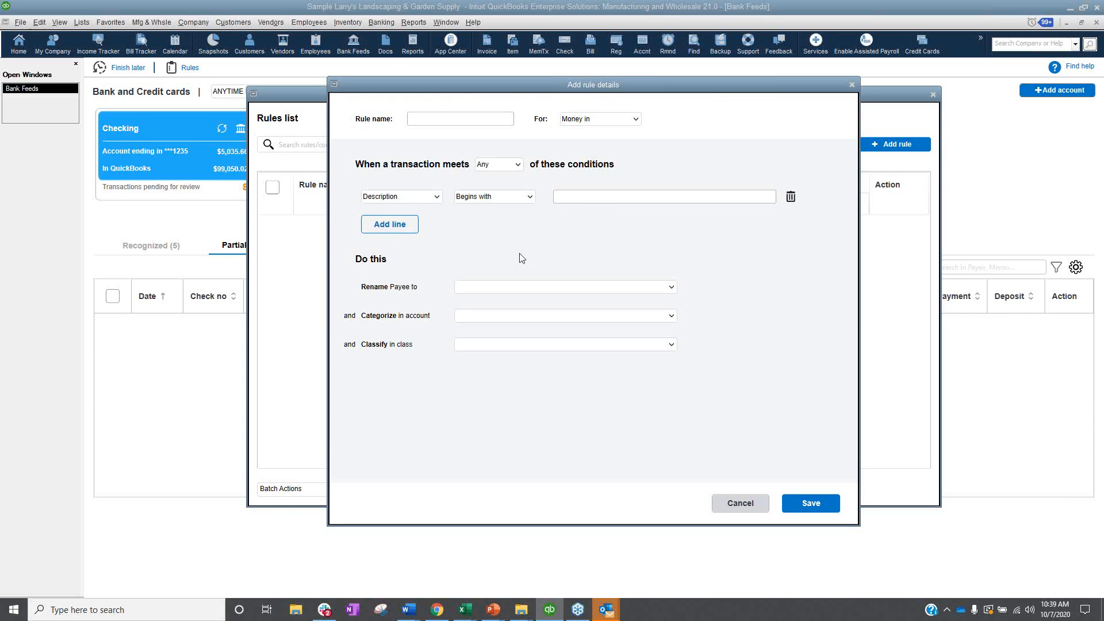
pyautogui.click(406, 199)
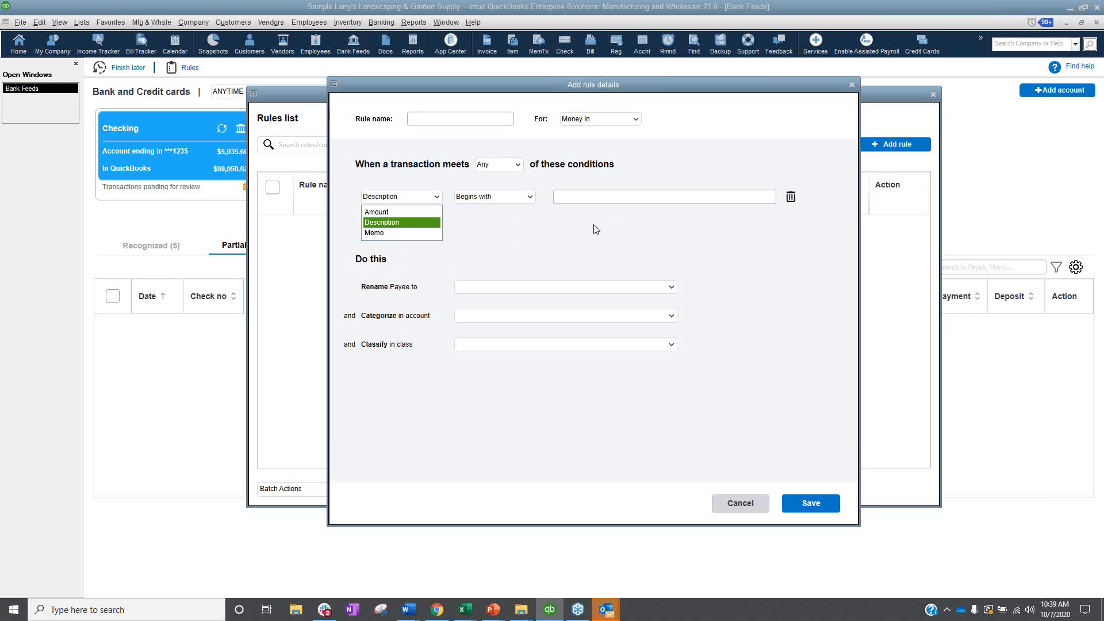
pyautogui.click(569, 230)
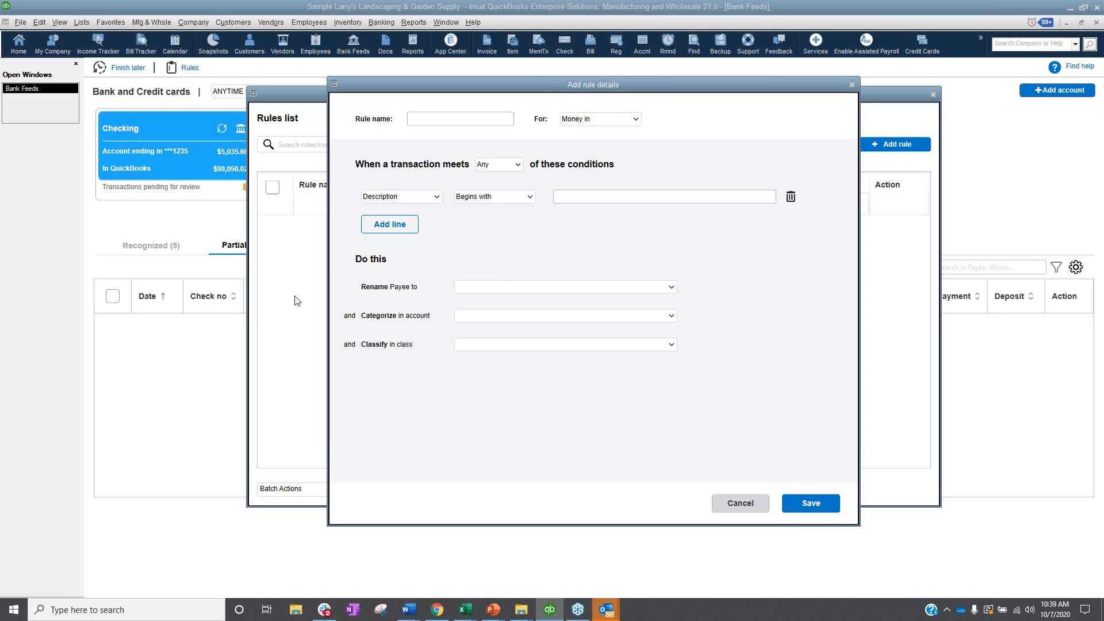
# Discard the blank bank rule and close the Rules list
pyautogui.click(833, 509)
pyautogui.click(644, 330)
pyautogui.click(740, 510)
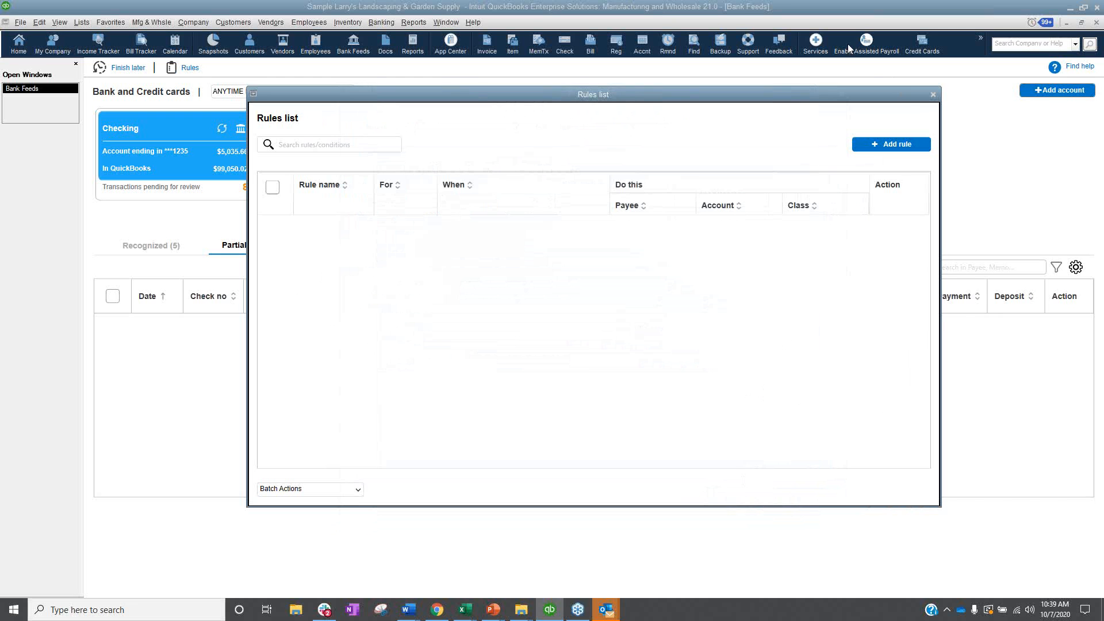
pyautogui.click(933, 94)
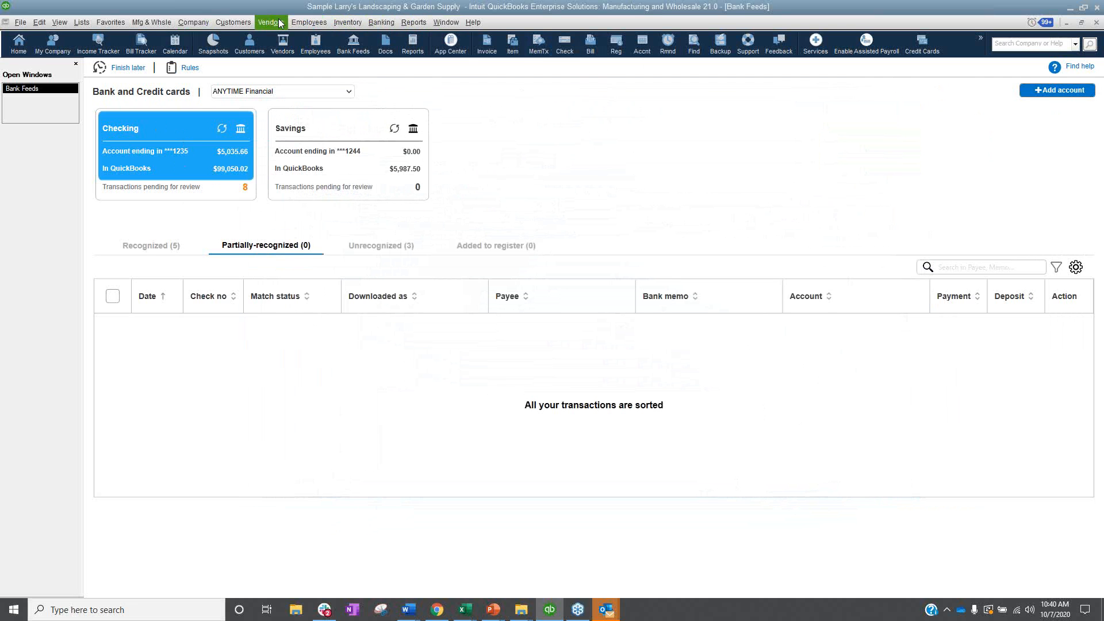
# Start reconciling the Checking account for the statement date 11/30/2025, leaving the ending balance blank
pyautogui.click(382, 23)
pyautogui.click(400, 112)
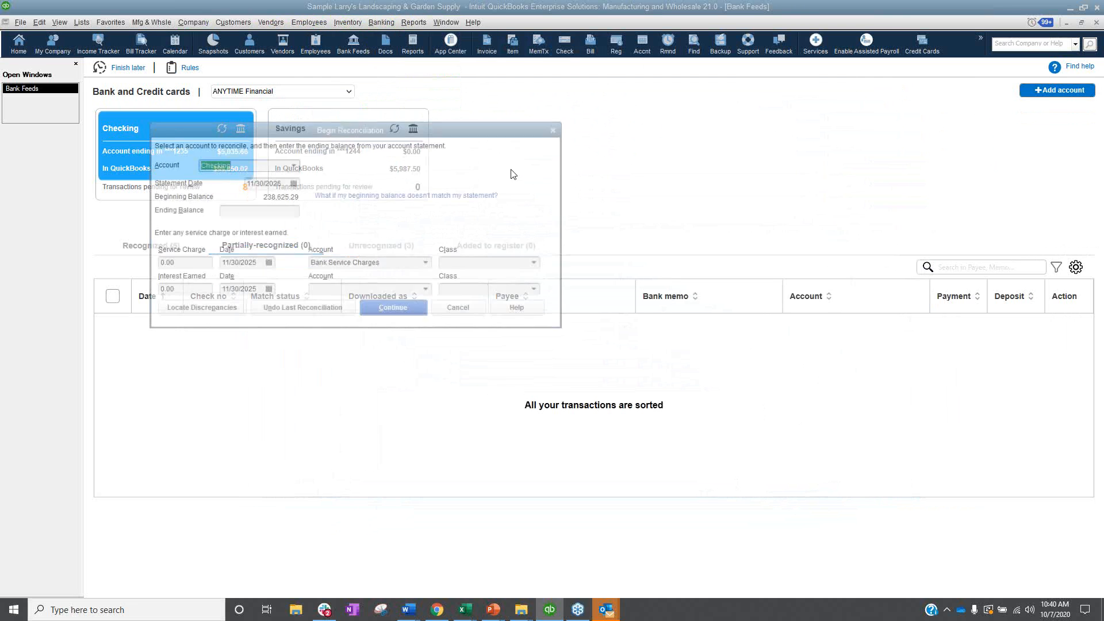
pyautogui.click(289, 211)
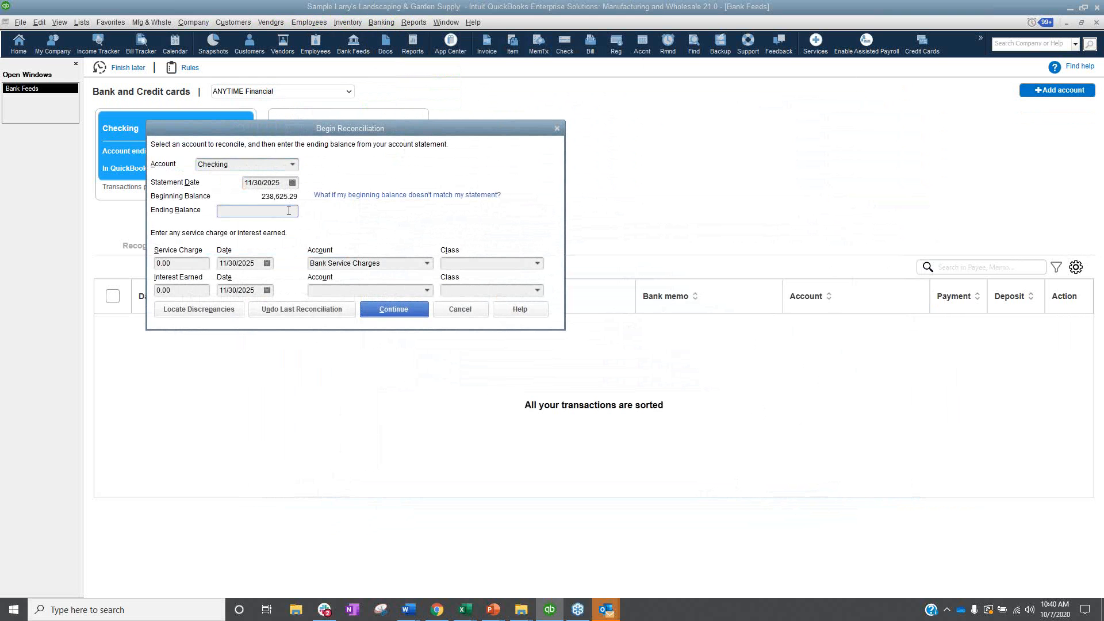
pyautogui.click(394, 311)
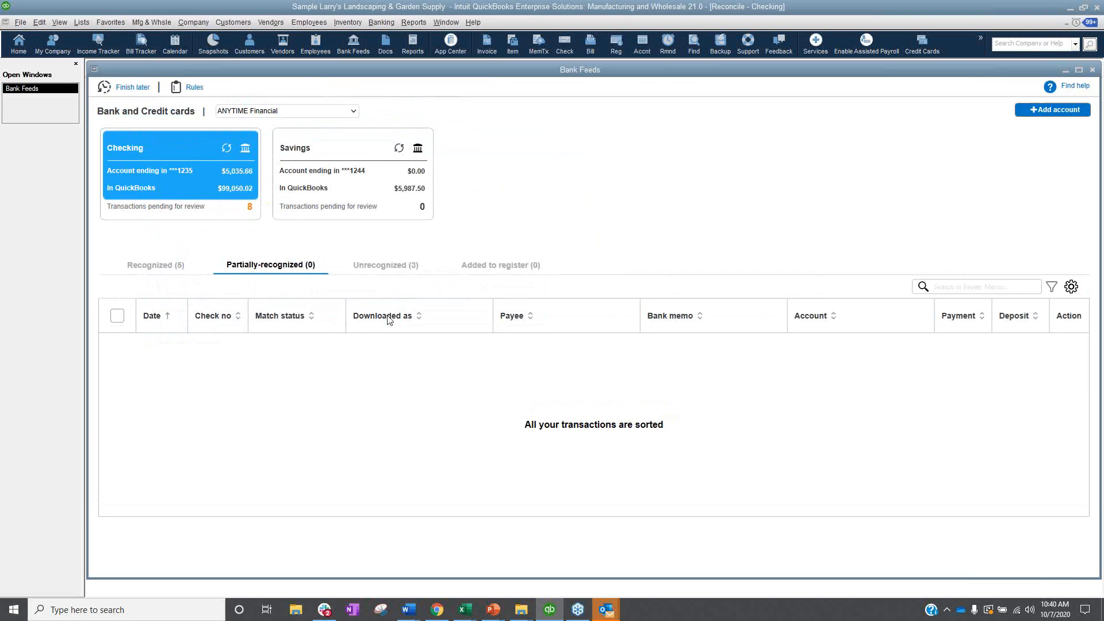
# Mark the 11/30/2025 receipt, 12/04/2025 payment, 12/05/2025 check 1124 and 12/06/2025 deposit as cleared
pyautogui.click(642, 136)
pyautogui.click(633, 162)
pyautogui.click(632, 202)
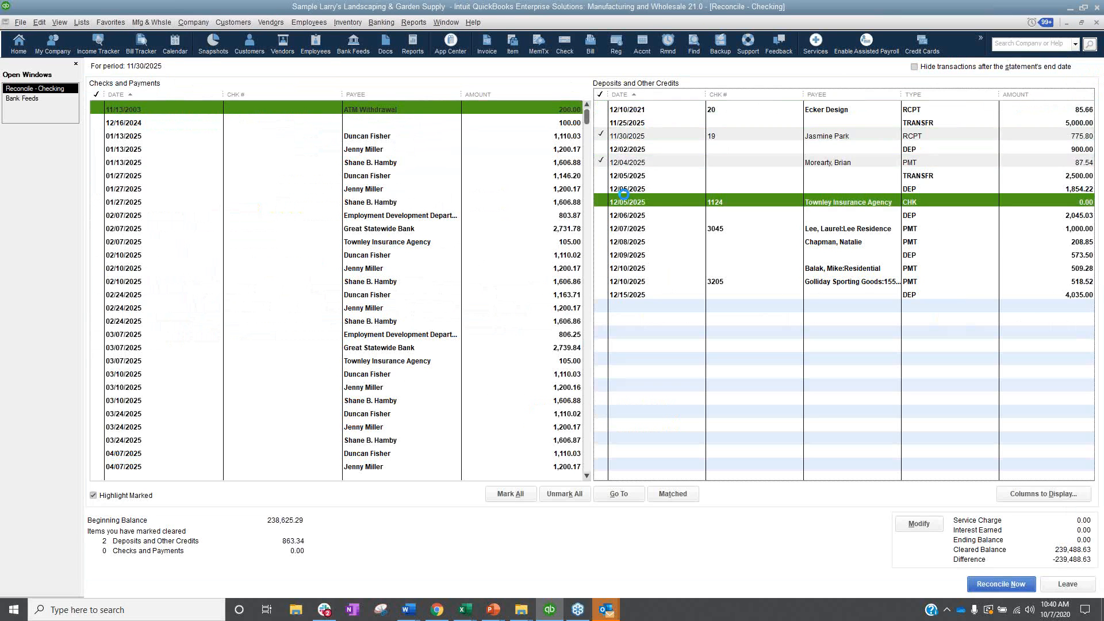
pyautogui.click(629, 215)
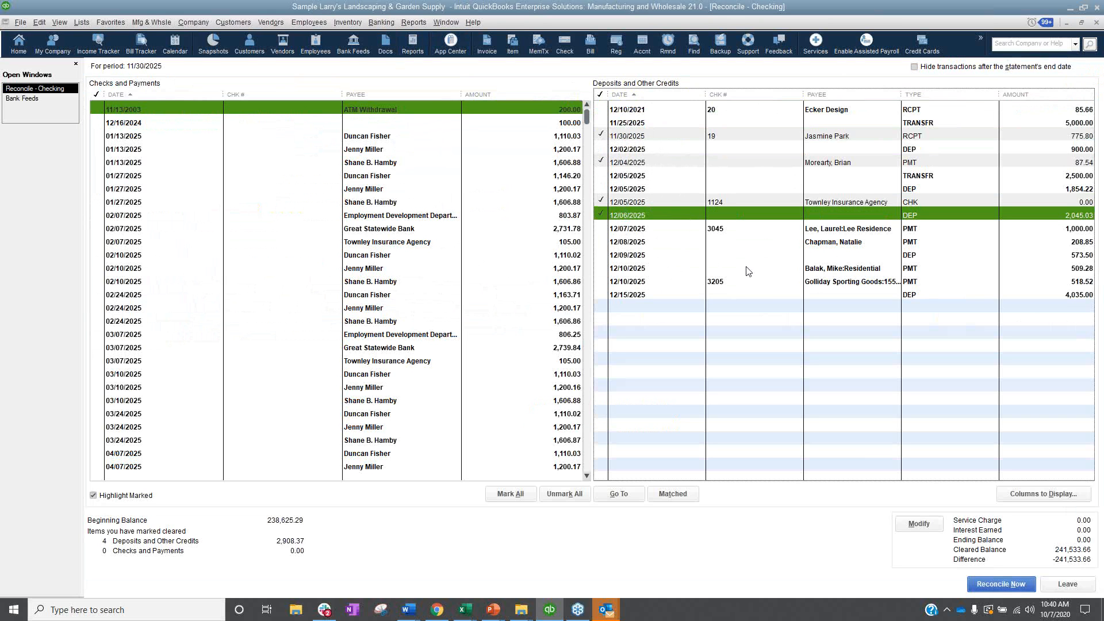
# Create a Custom Transaction Detail report and set its date range to All
pyautogui.click(412, 23)
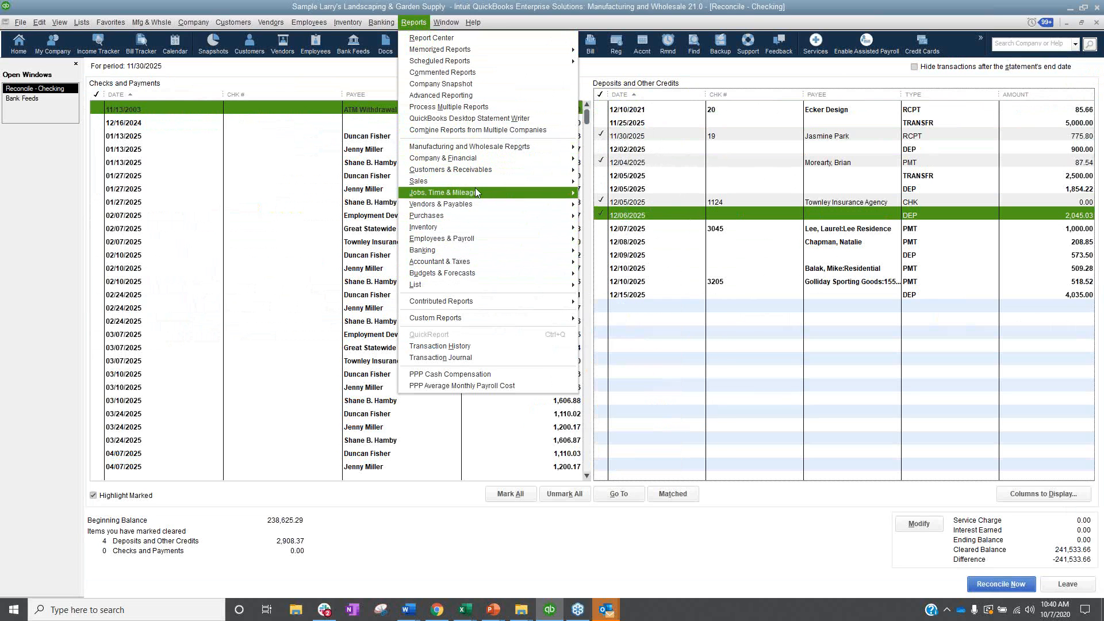
pyautogui.moveTo(485, 319)
pyautogui.click(621, 345)
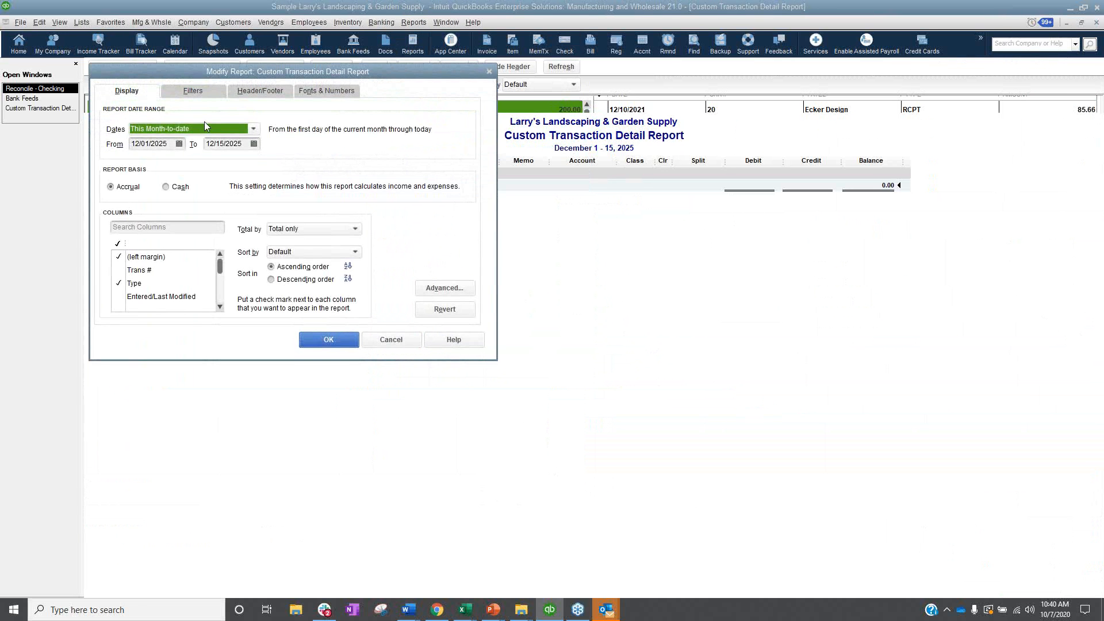
pyautogui.press('a')
# Filter the report to the Checking account
pyautogui.click(194, 91)
pyautogui.click(311, 148)
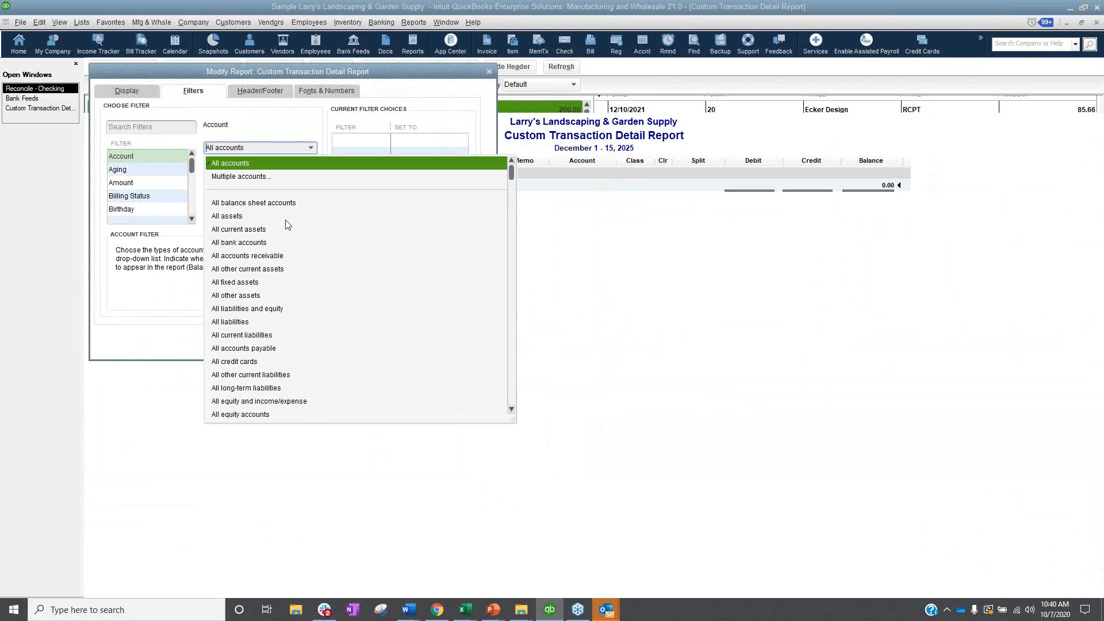
pyautogui.scroll(-10, 276, 270)
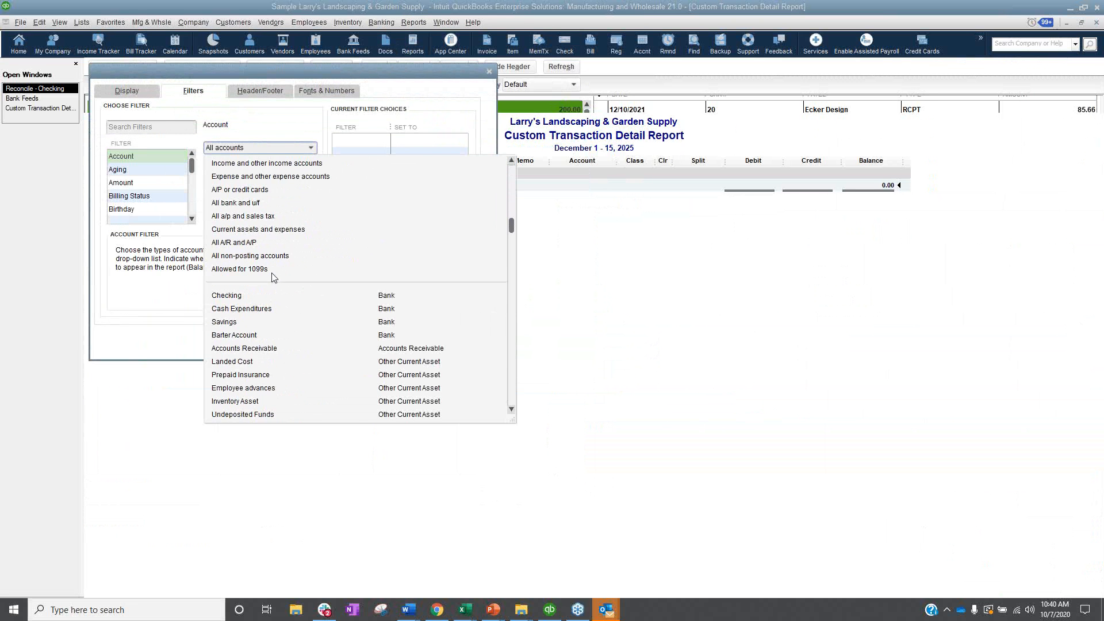
pyautogui.click(245, 296)
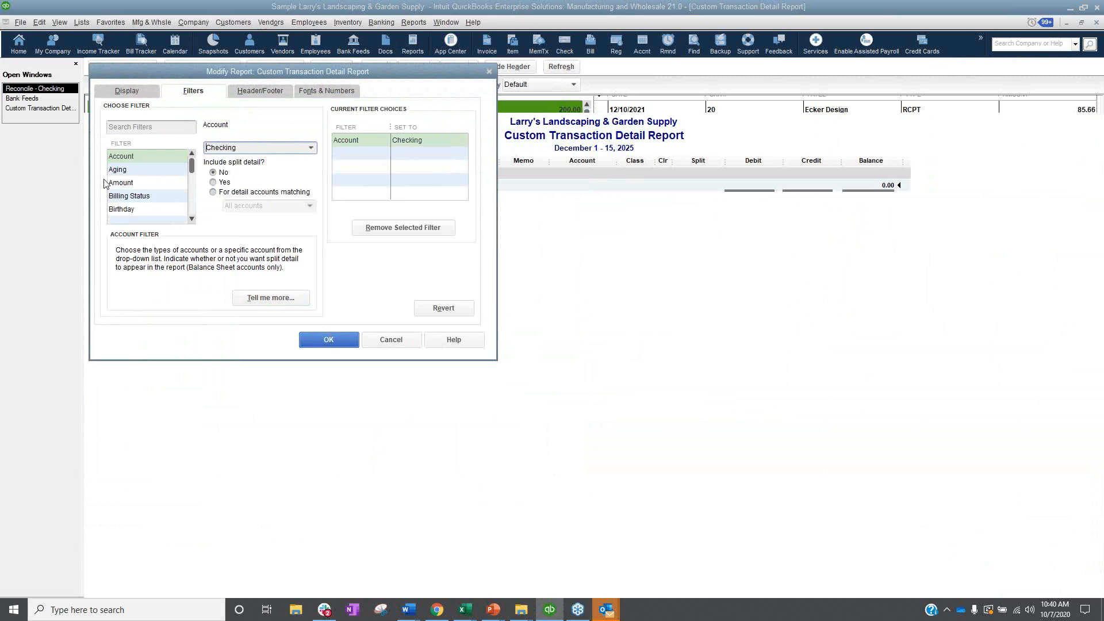
pyautogui.click(127, 91)
pyautogui.write('cle')
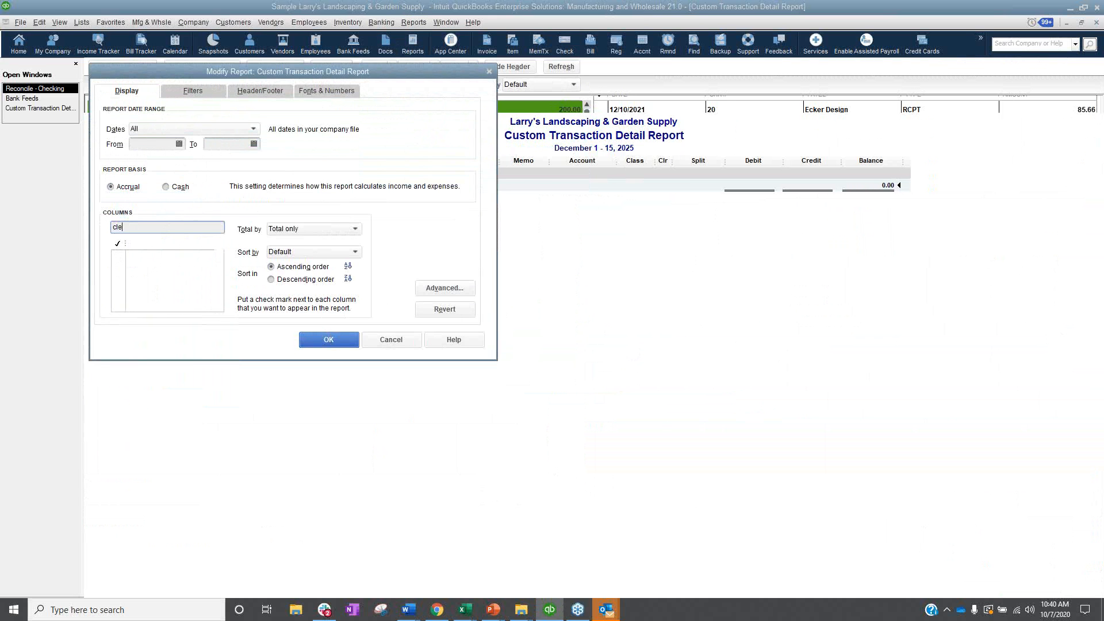
pyautogui.press('BackSpace')
# Add a Cleared filter set to No and generate the report
pyautogui.click(193, 91)
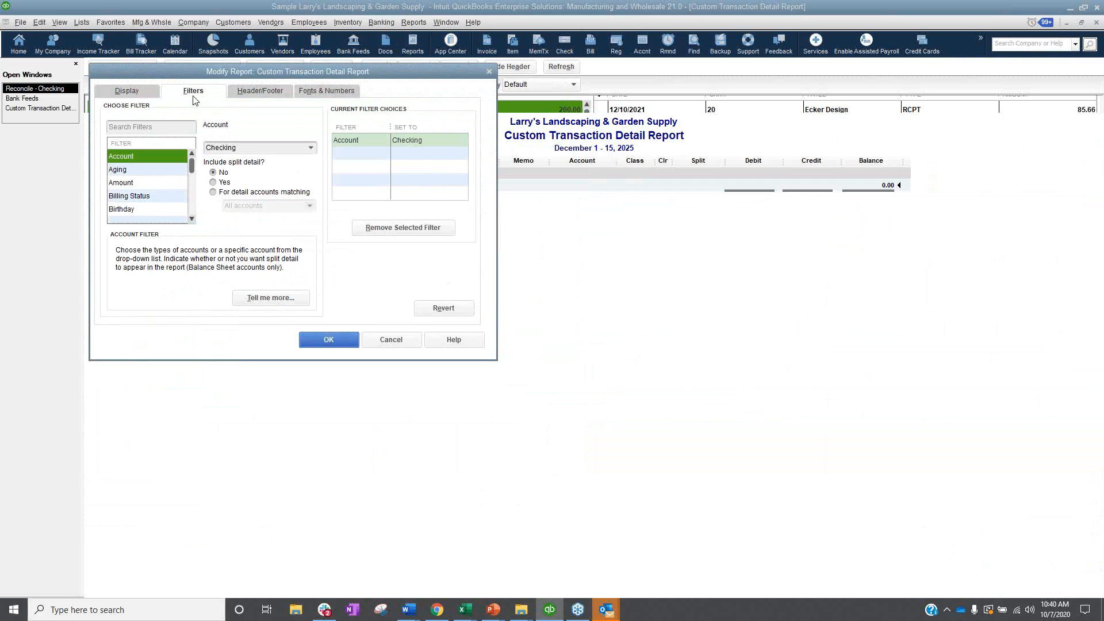
pyautogui.click(141, 121)
pyautogui.write('clear')
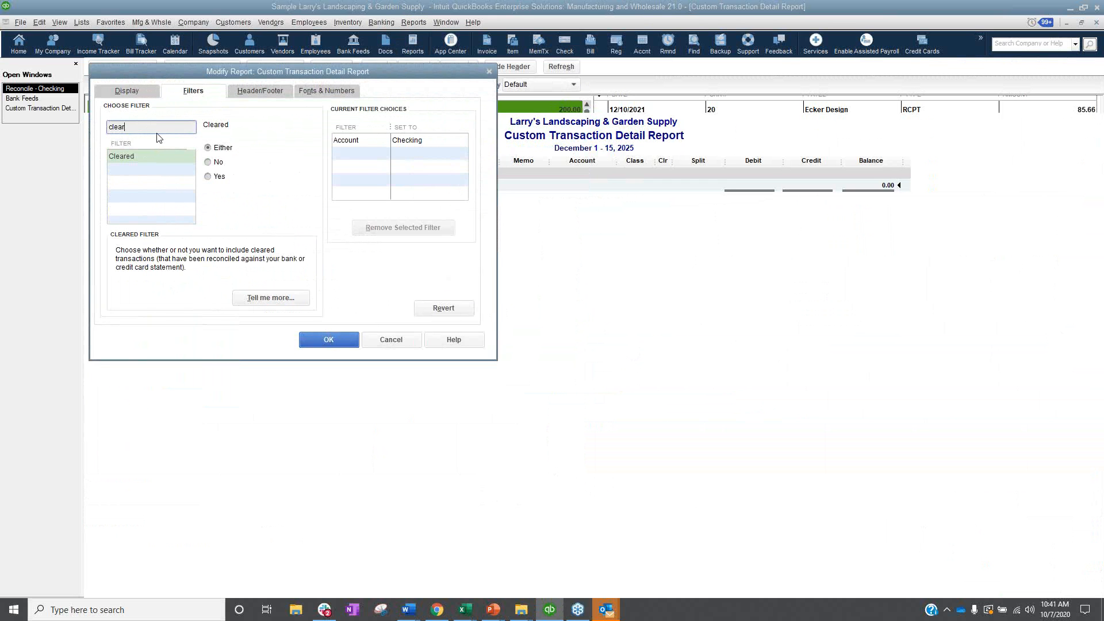
pyautogui.click(213, 164)
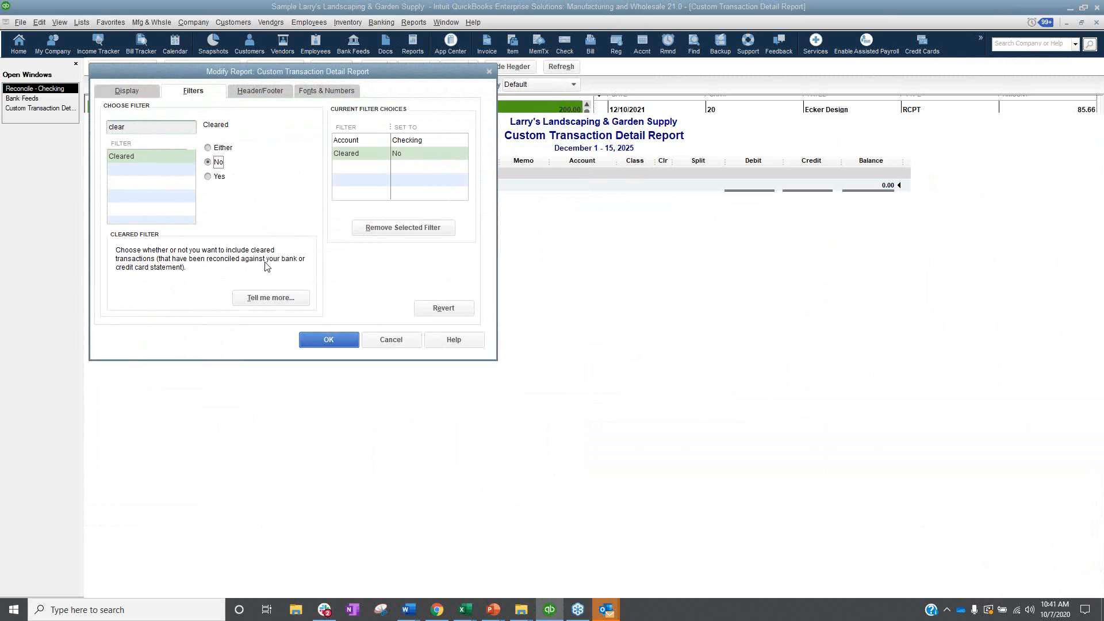
pyautogui.click(323, 339)
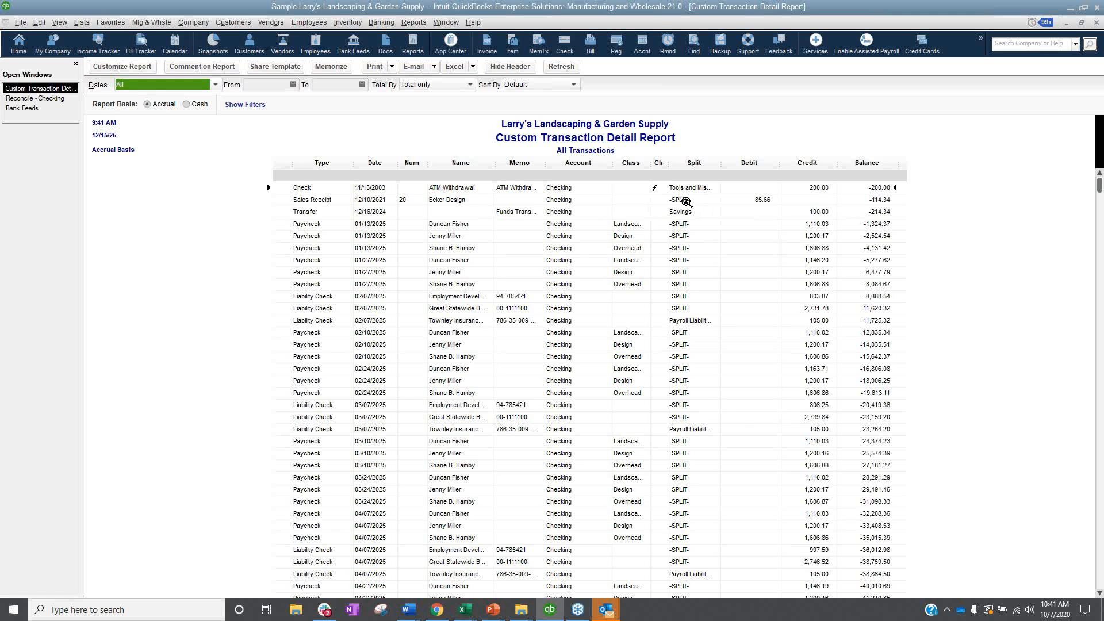
# Review the cleared-status marks on the Checking transactions through to the end of the report
pyautogui.scroll(-6, 706, 287)
pyautogui.scroll(-19, 706, 287)
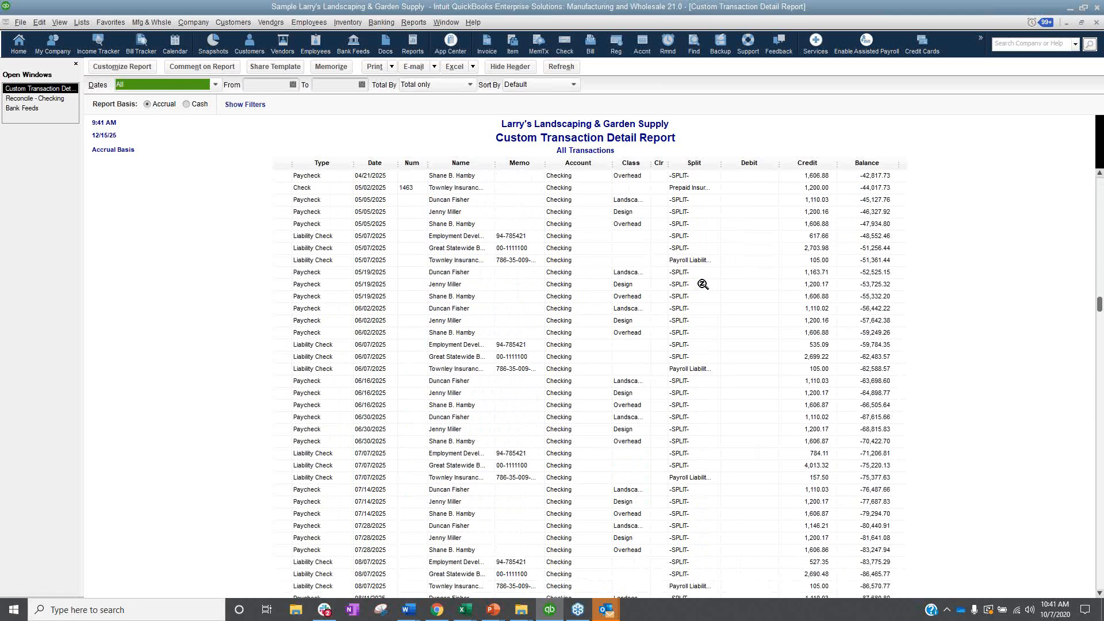
pyautogui.scroll(-10, 702, 282)
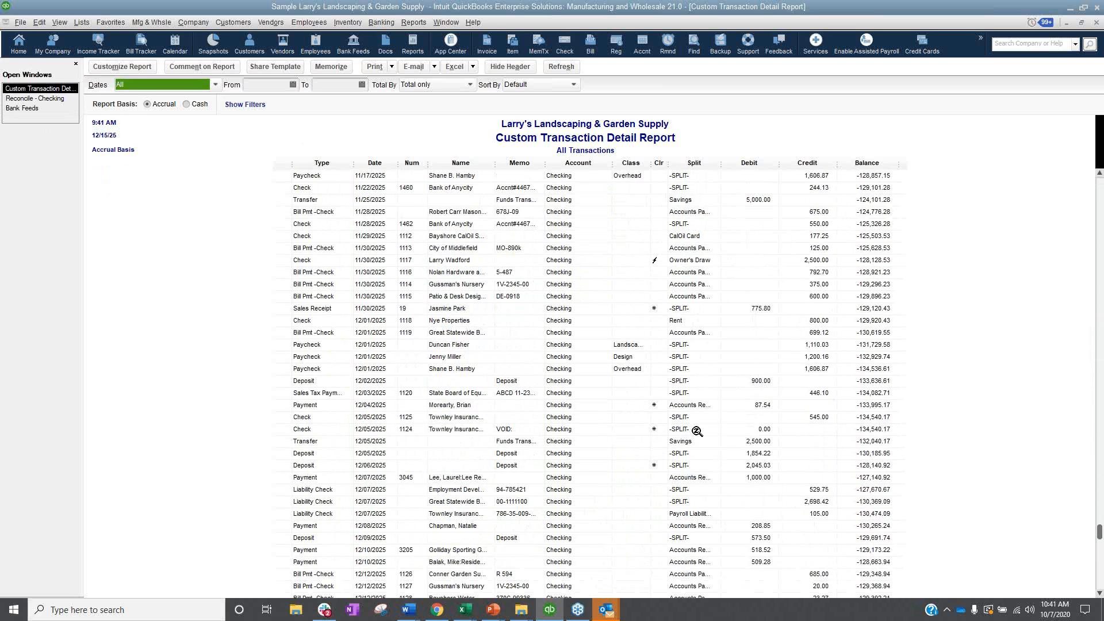
pyautogui.scroll(-1, 611, 364)
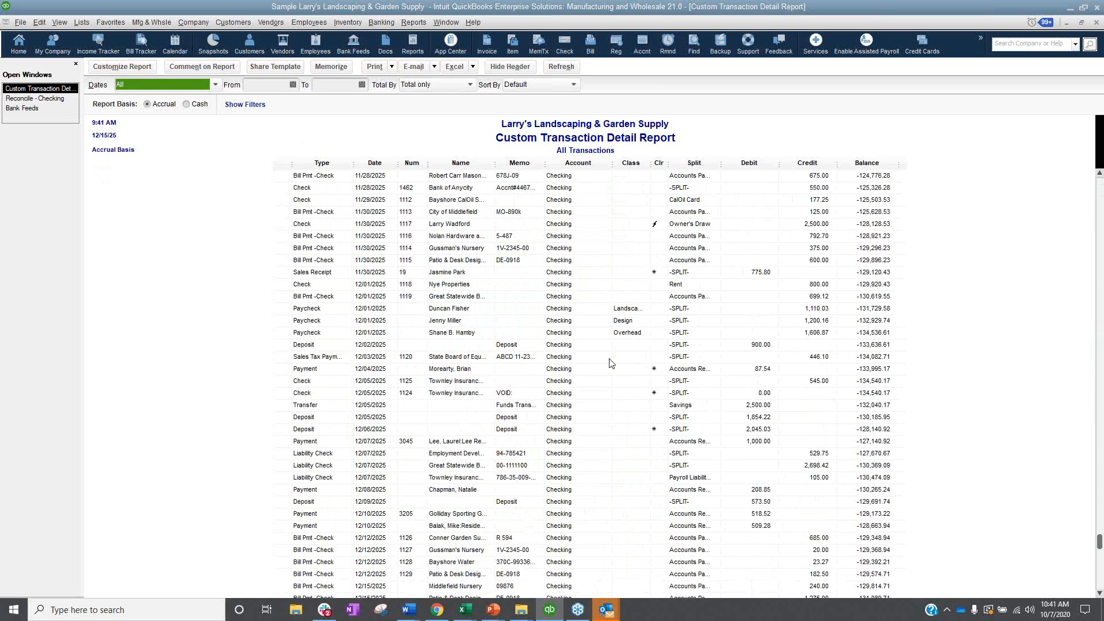
pyautogui.scroll(-4, 611, 363)
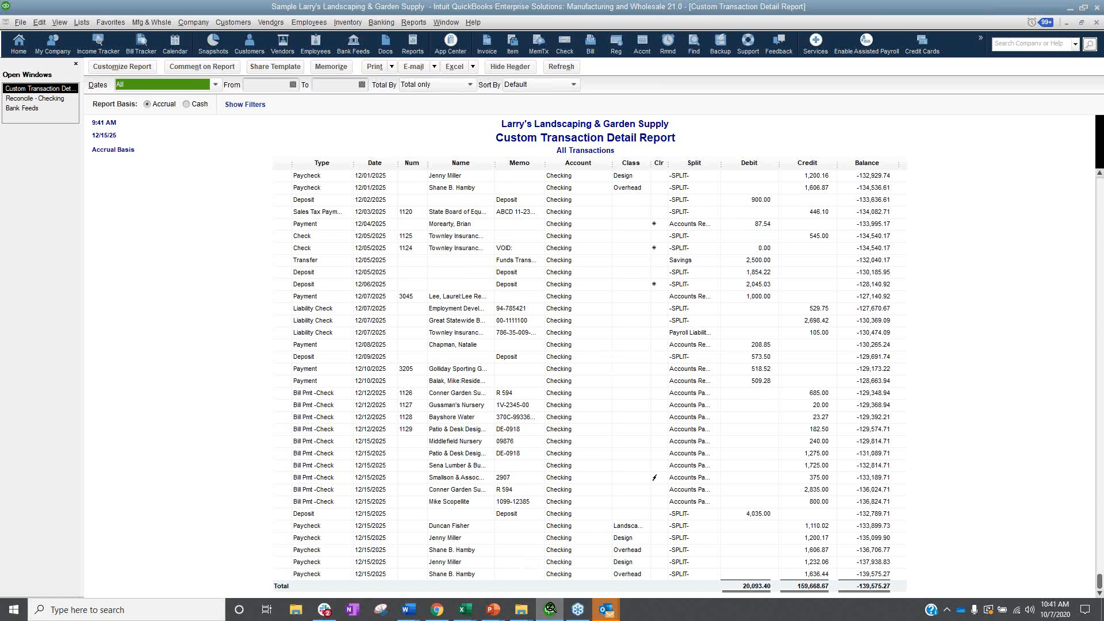
# Switch to QuickBooks Online in Chrome, and from there to the Acumatica Customer View dashboard
pyautogui.moveTo(440, 615)
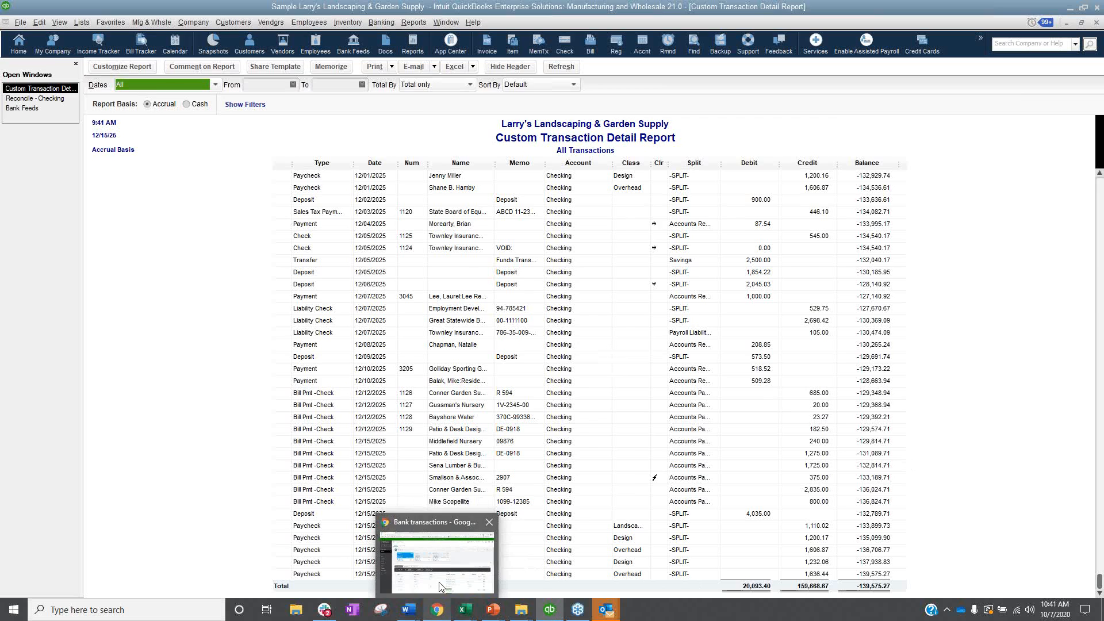
pyautogui.click(442, 587)
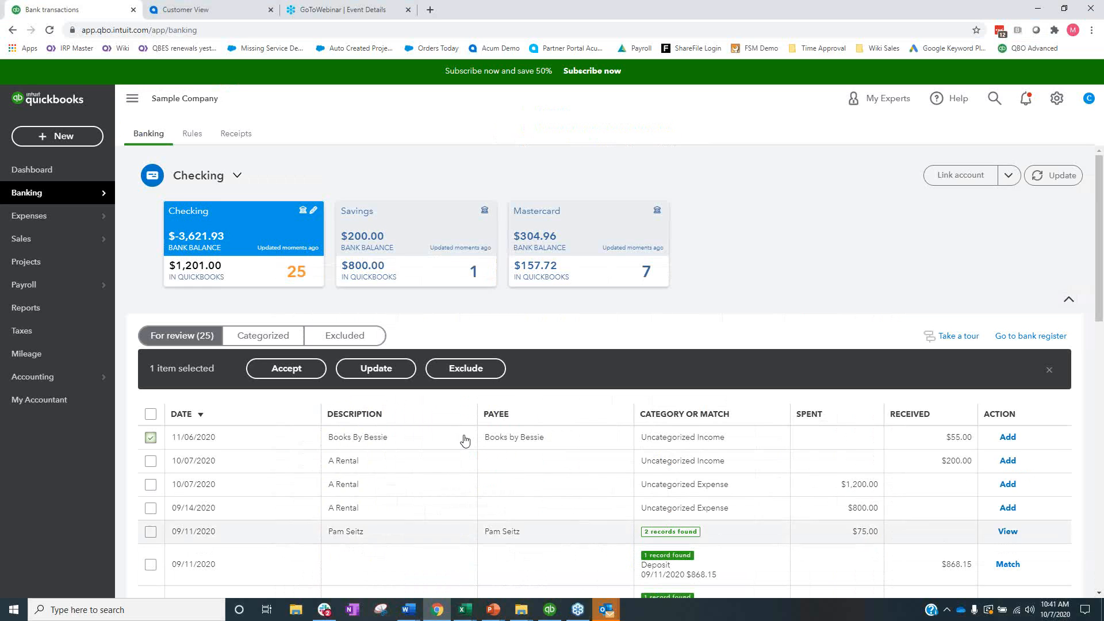
pyautogui.click(245, 5)
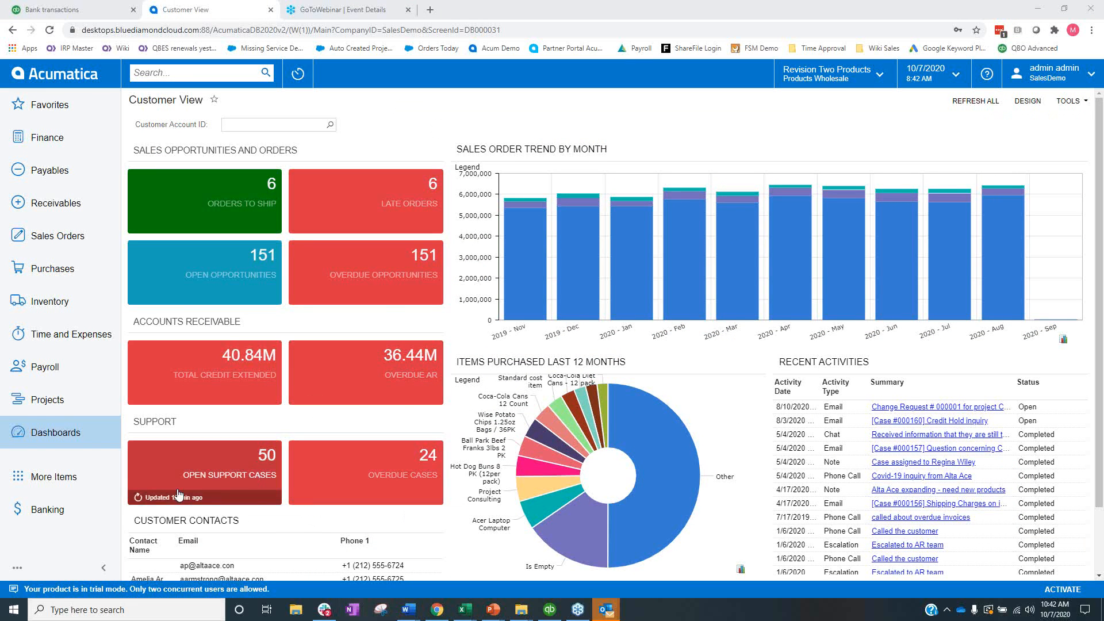
# Open the imported 10/5/2020 bank statement for the Company Checking Account and review the available transaction columns
pyautogui.click(62, 510)
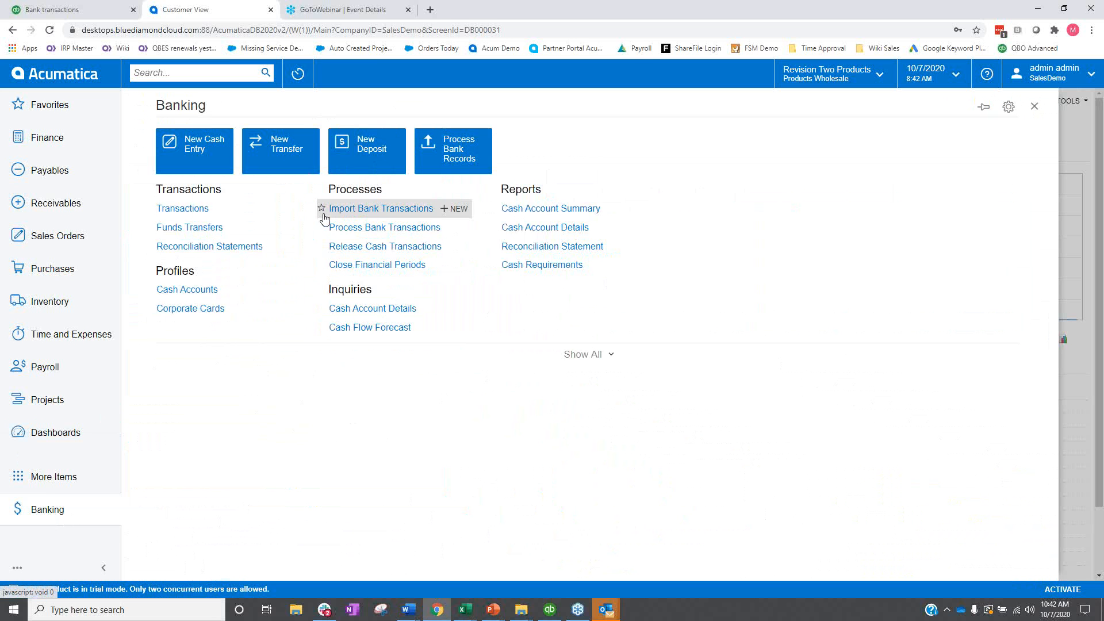
pyautogui.click(391, 216)
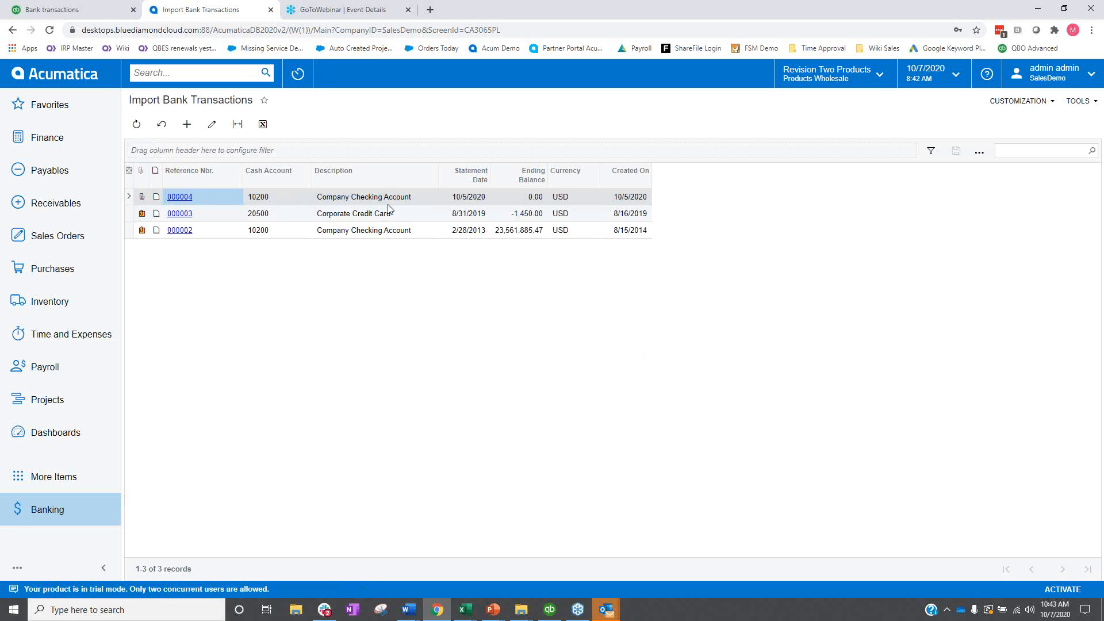
pyautogui.click(168, 197)
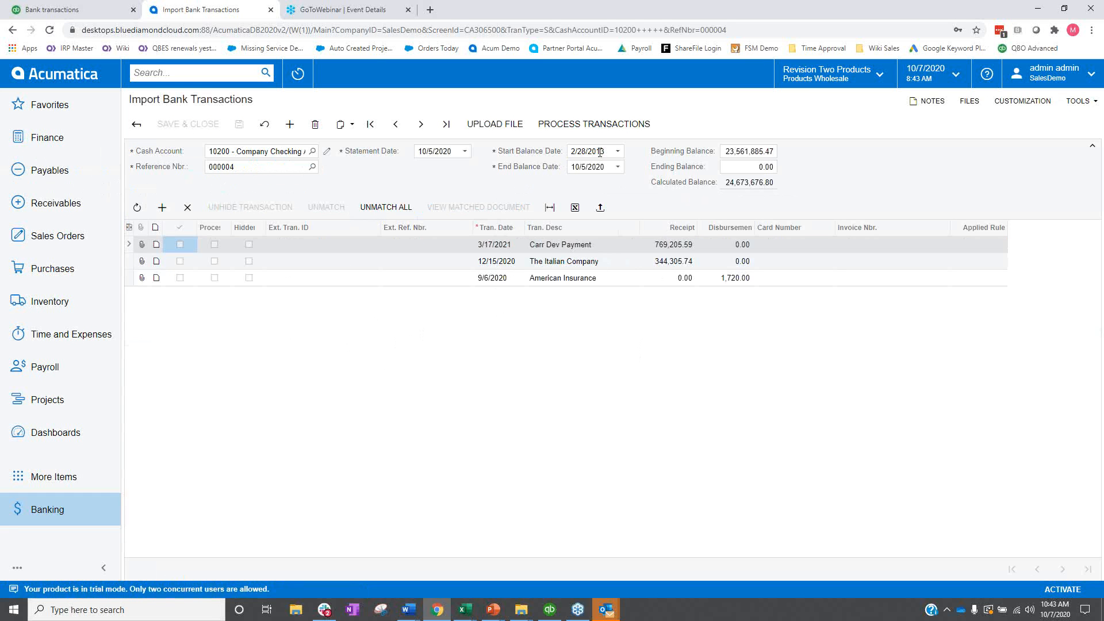
pyautogui.click(596, 170)
pyautogui.click(129, 227)
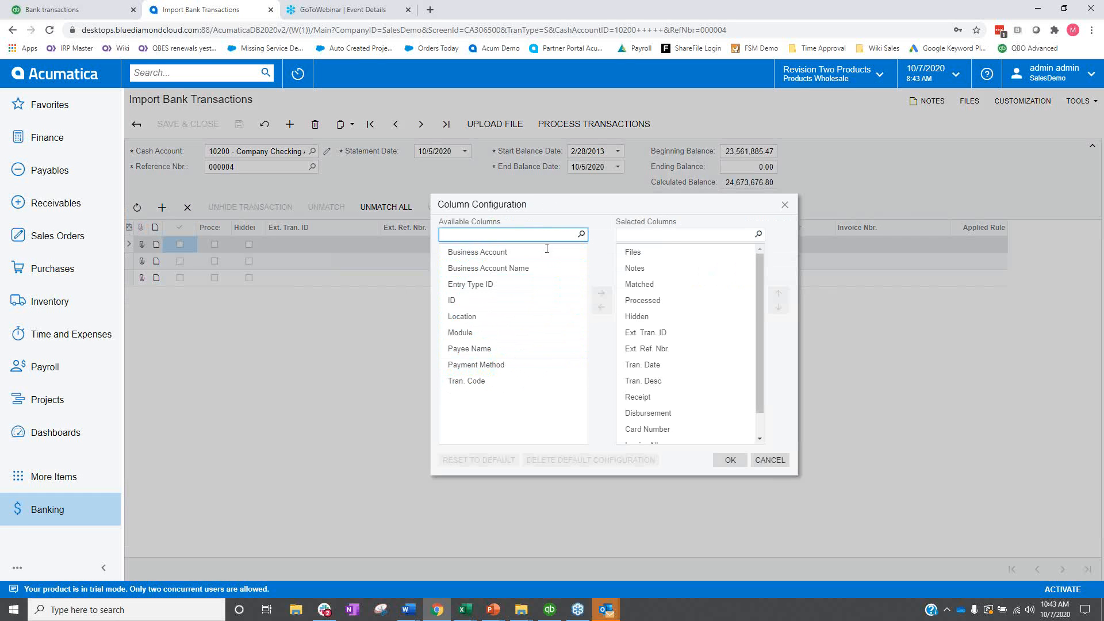
pyautogui.click(785, 205)
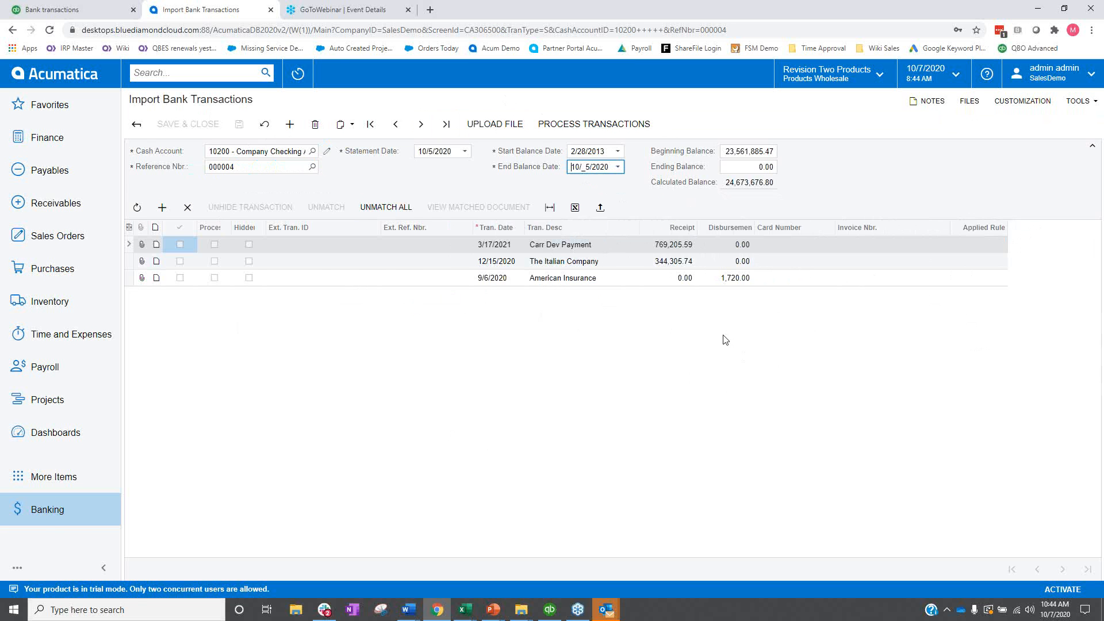
# Open the unprocessed bank transactions of the Company Checking Account for processing
pyautogui.click(57, 520)
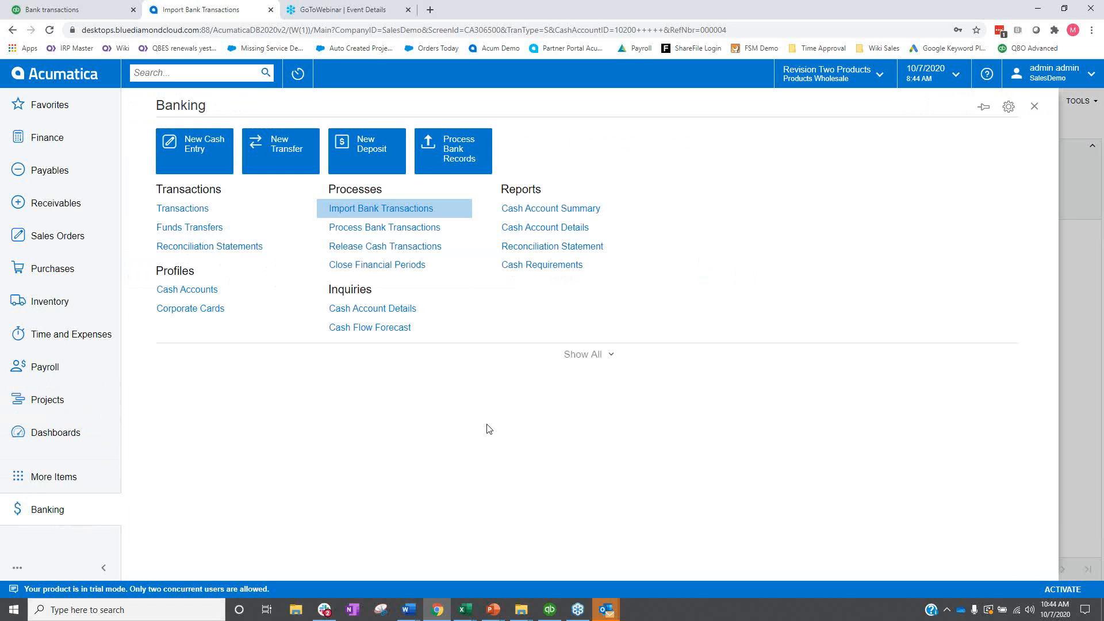
pyautogui.click(387, 228)
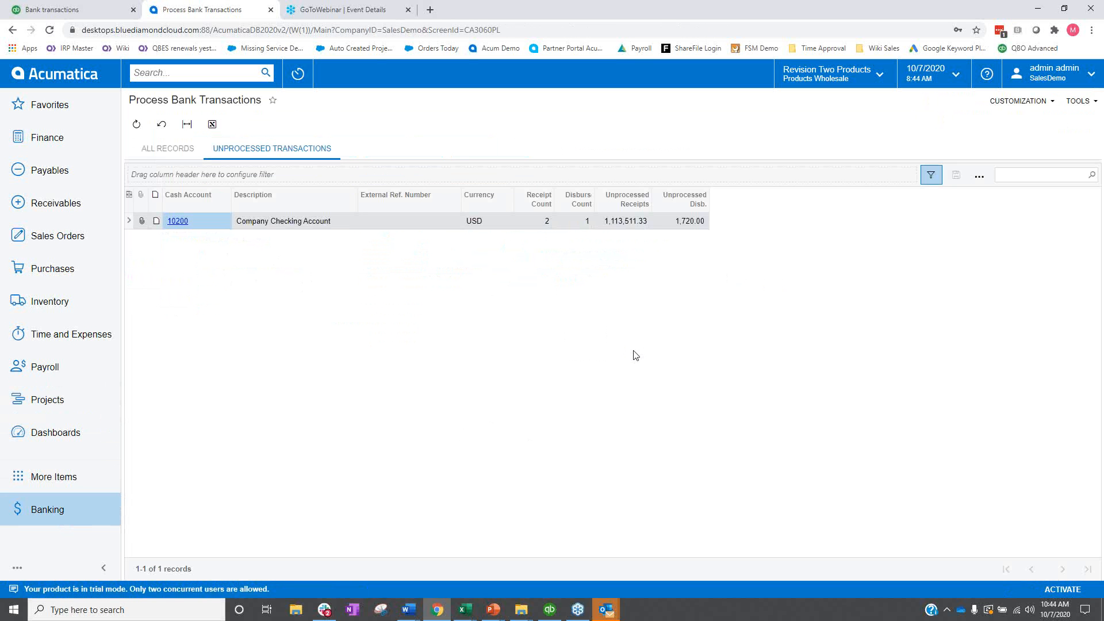
pyautogui.click(177, 221)
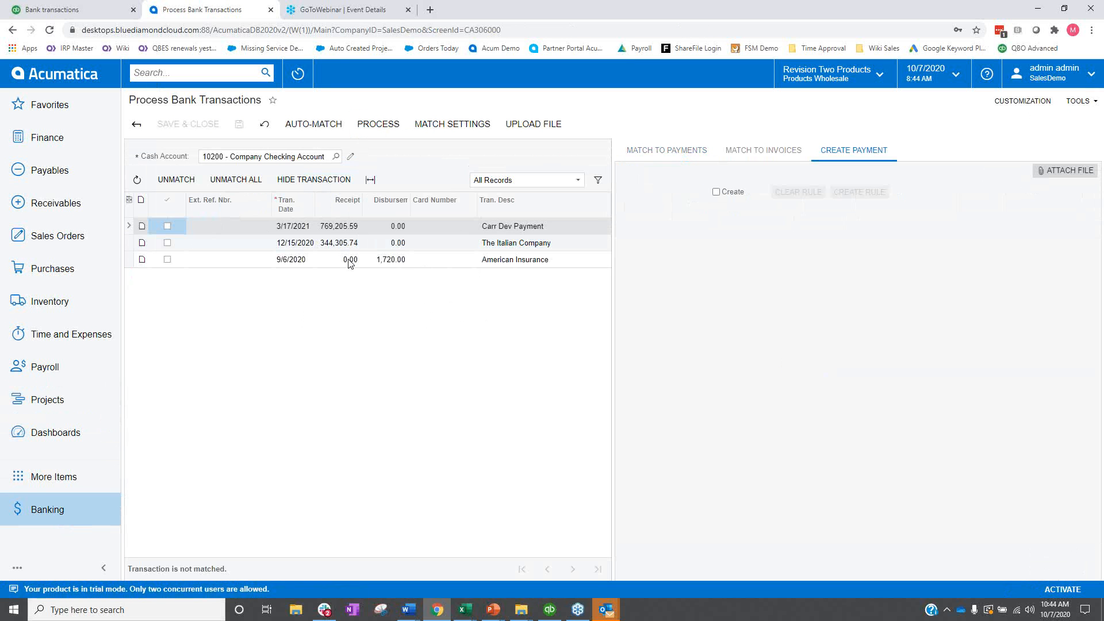
# Match the 9/6/2020 American Insurance transaction to the AP bill dated 8/7/2020
pyautogui.click(291, 260)
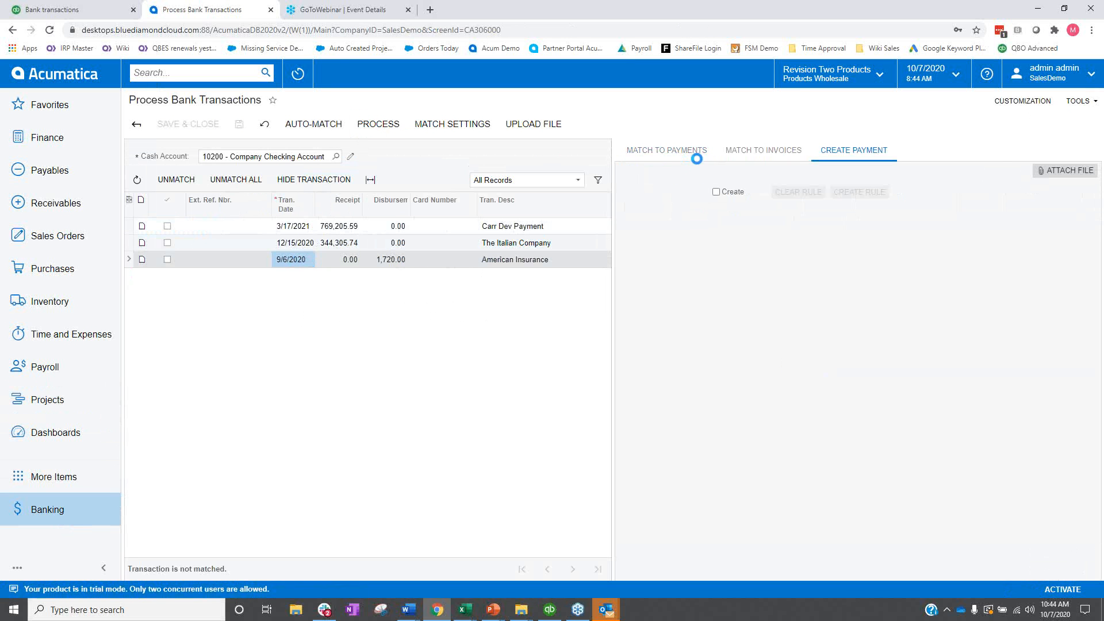
pyautogui.click(657, 150)
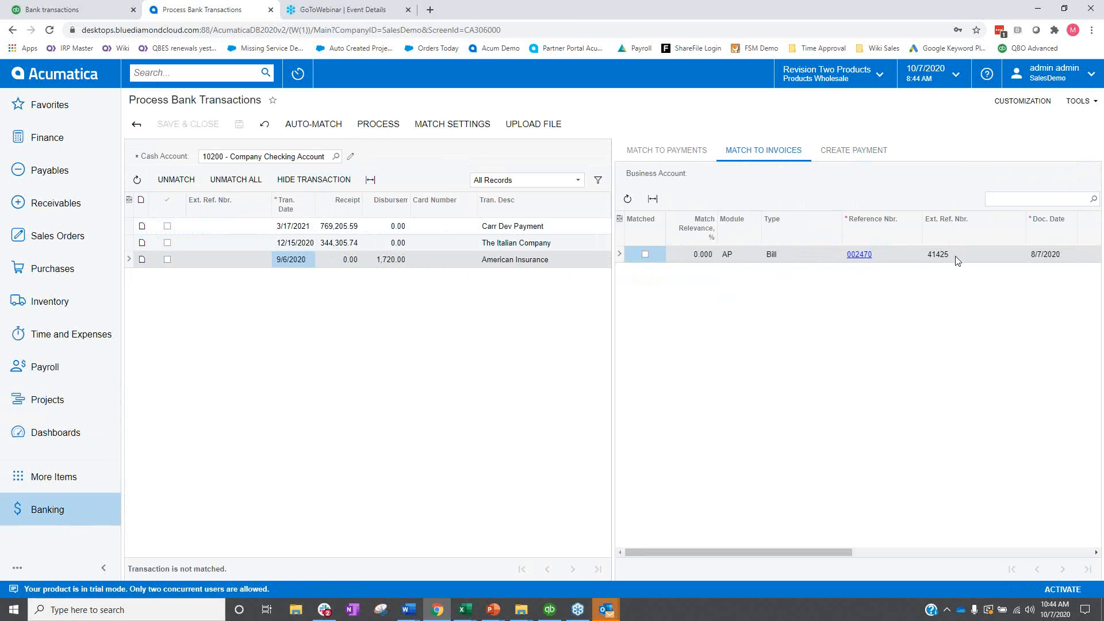
pyautogui.moveTo(827, 550)
pyautogui.mouseDown()
pyautogui.moveTo(965, 542)
pyautogui.moveTo(795, 543)
pyautogui.moveTo(1033, 546)
pyautogui.moveTo(826, 547)
pyautogui.mouseUp()
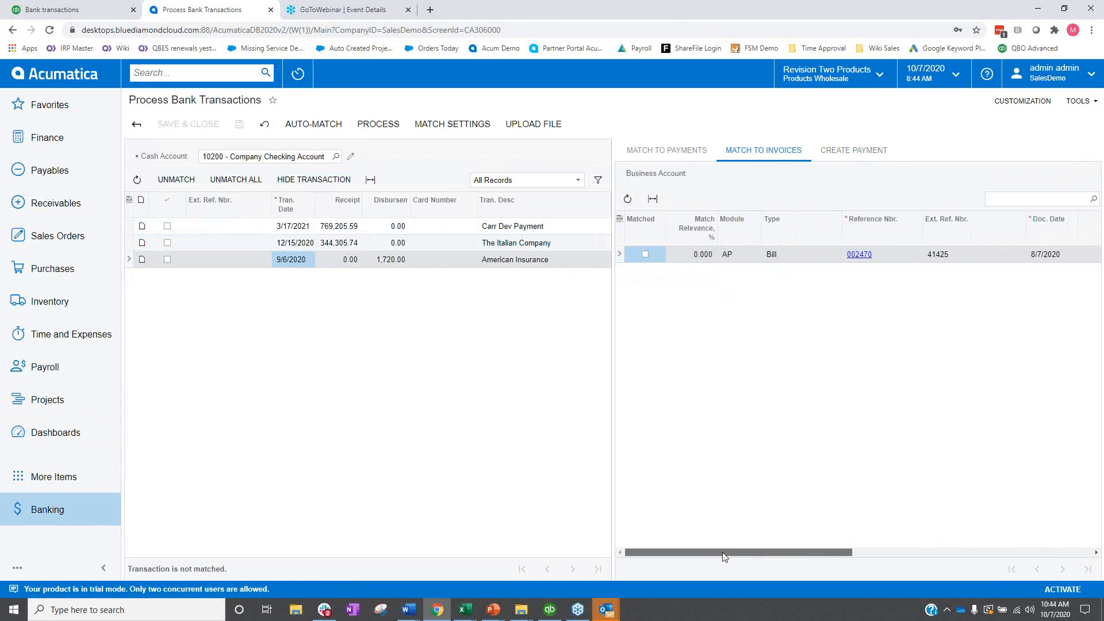
pyautogui.click(644, 255)
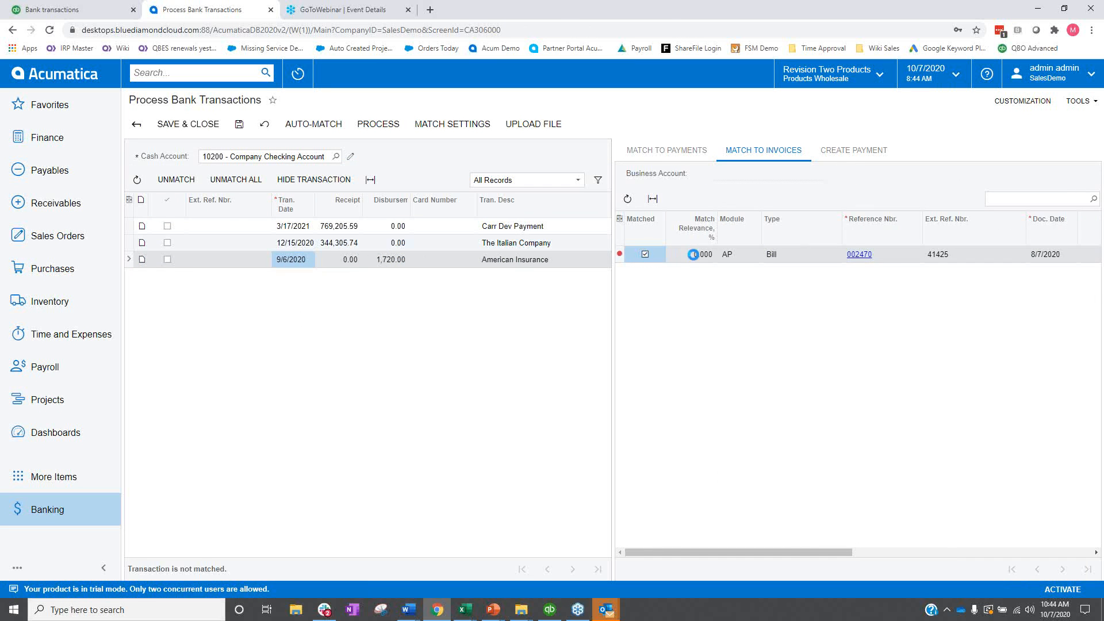
pyautogui.click(169, 263)
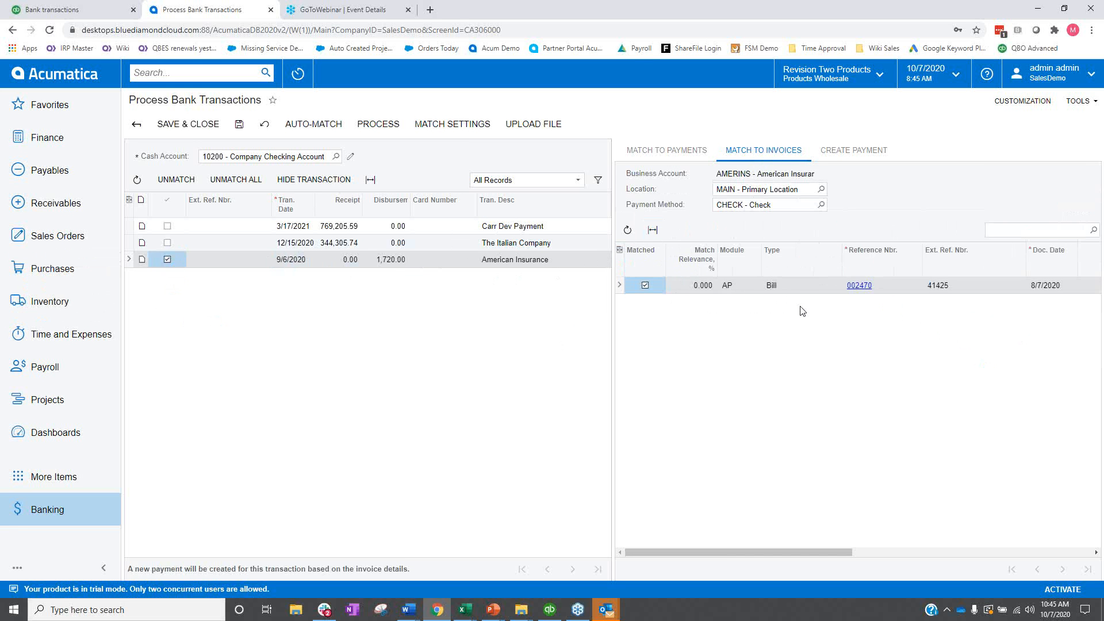
# Review the transaction matching settings and the relevance calculation weights, leaving them as they are
pyautogui.rightClick(448, 131)
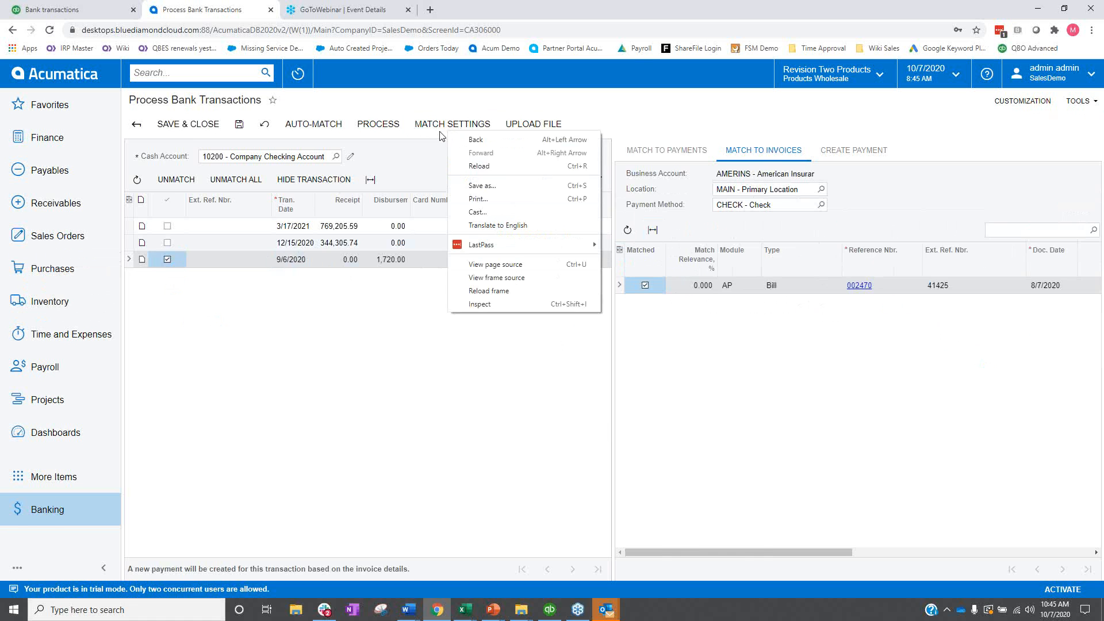
pyautogui.click(444, 125)
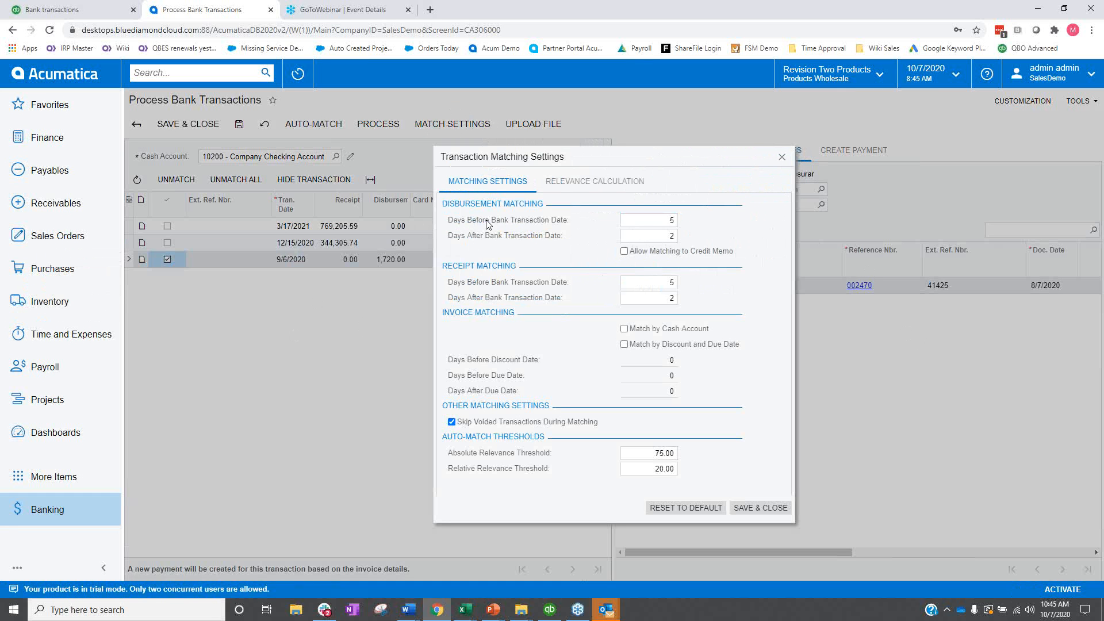
pyautogui.click(653, 222)
pyautogui.click(582, 181)
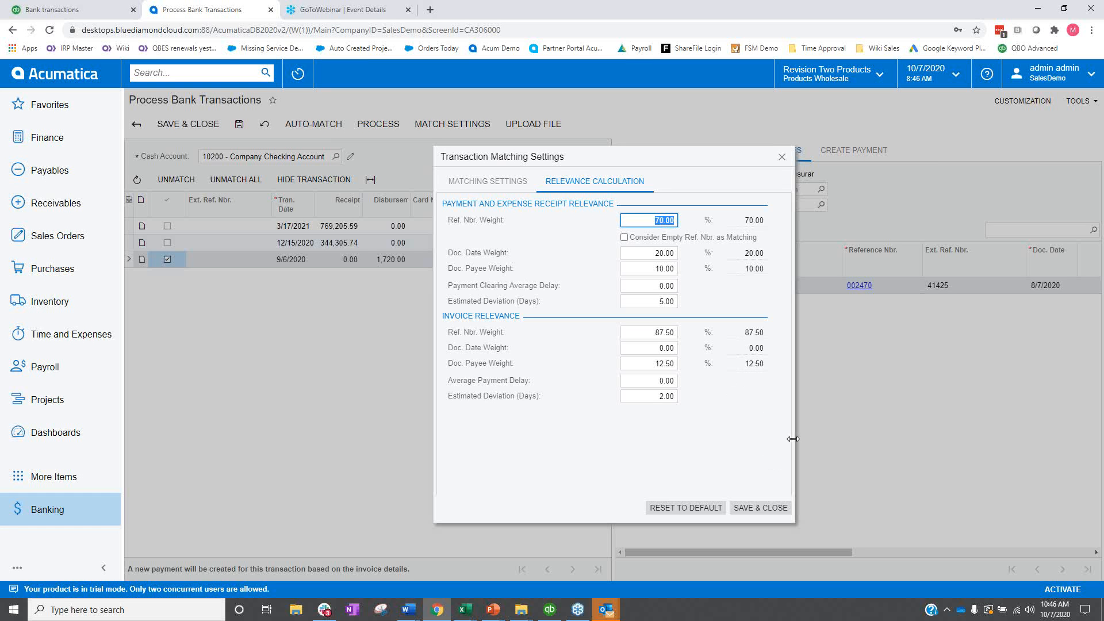
pyautogui.click(782, 157)
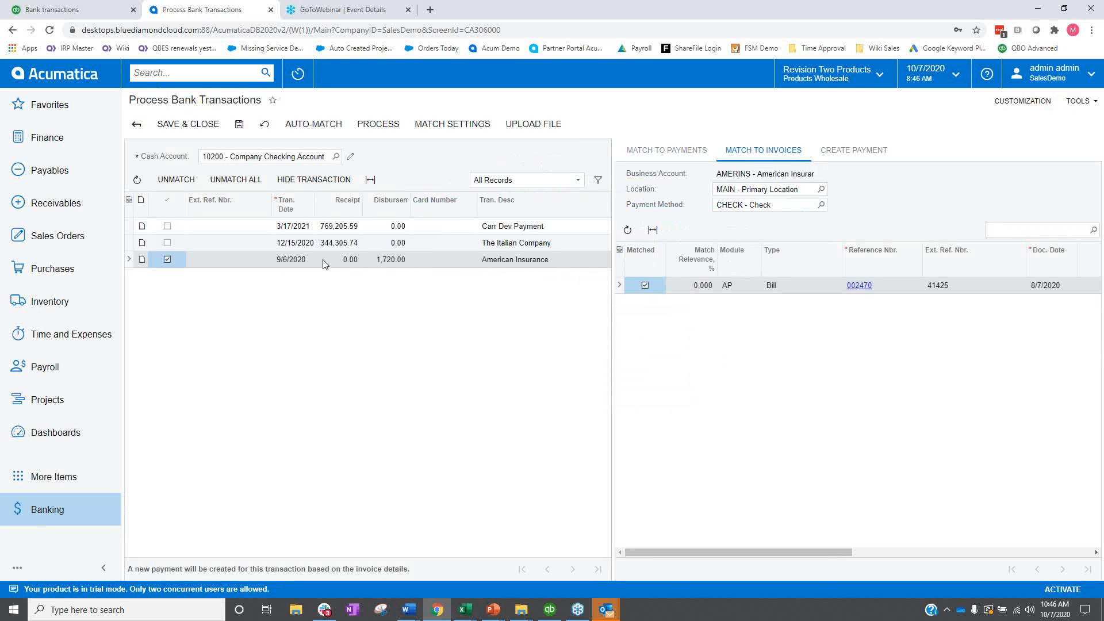
# Check the payment creation option for the American Insurance and Italian Company transactions, and unmatch the American Insurance bill
pyautogui.click(284, 262)
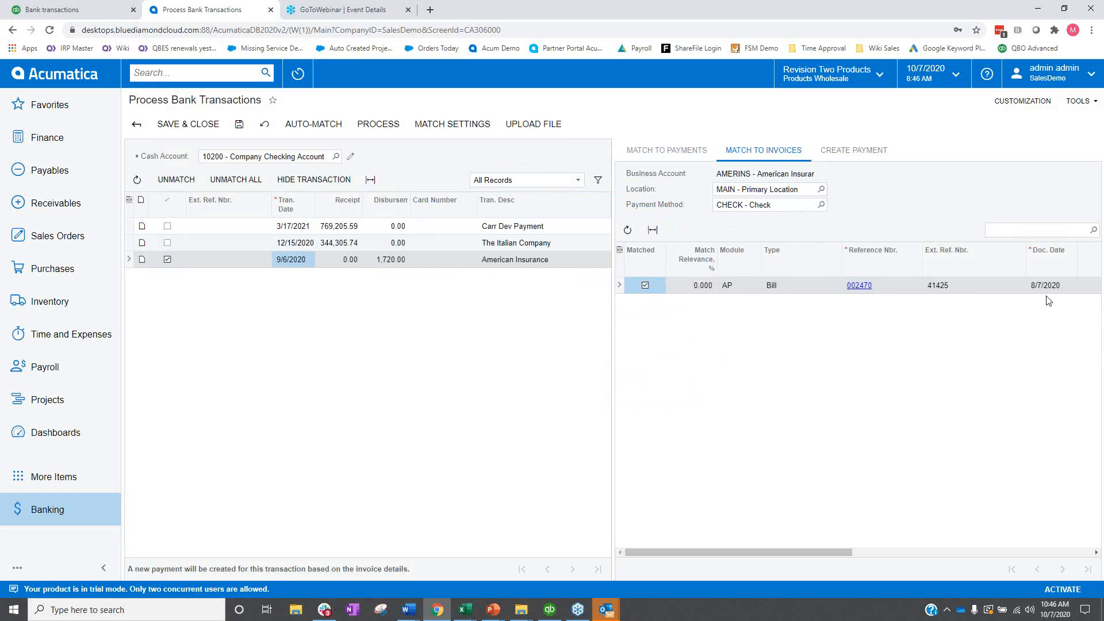
pyautogui.click(874, 156)
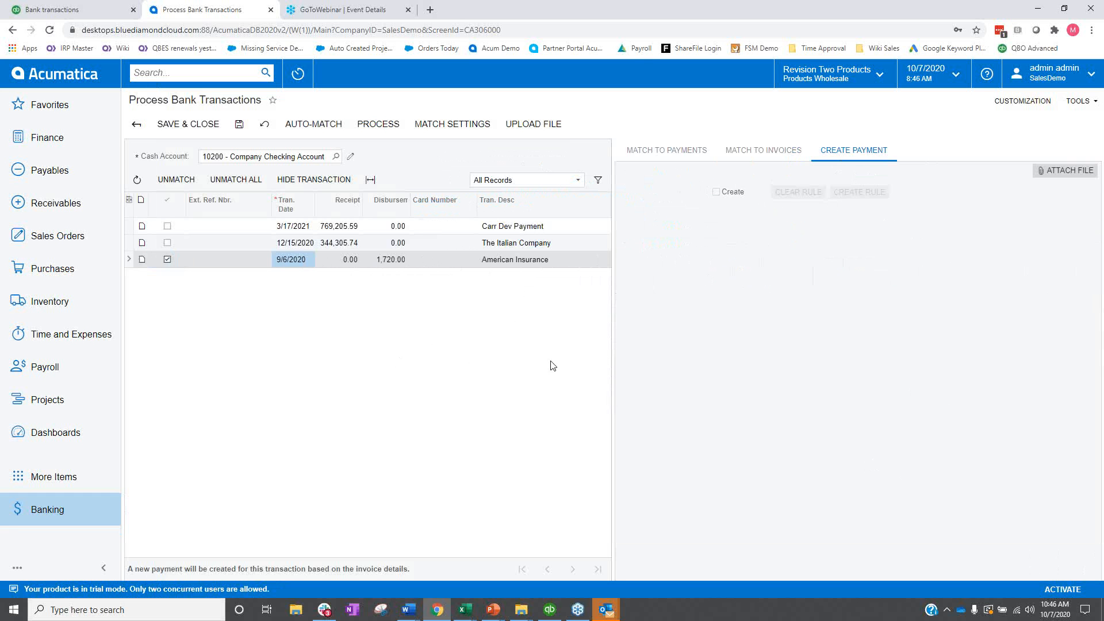
pyautogui.click(300, 244)
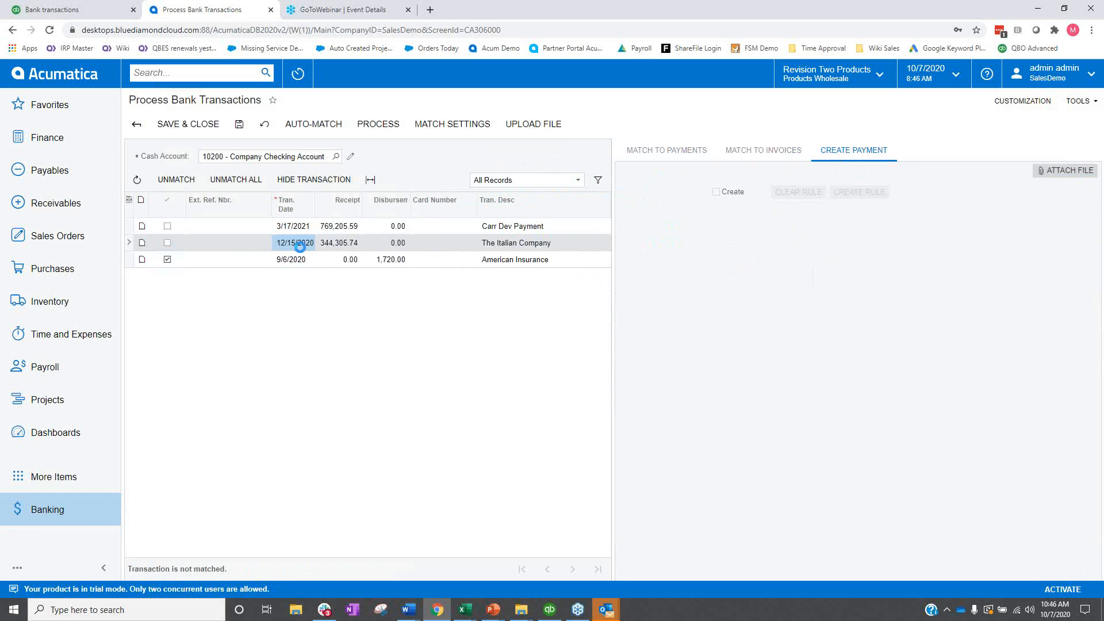
pyautogui.click(165, 260)
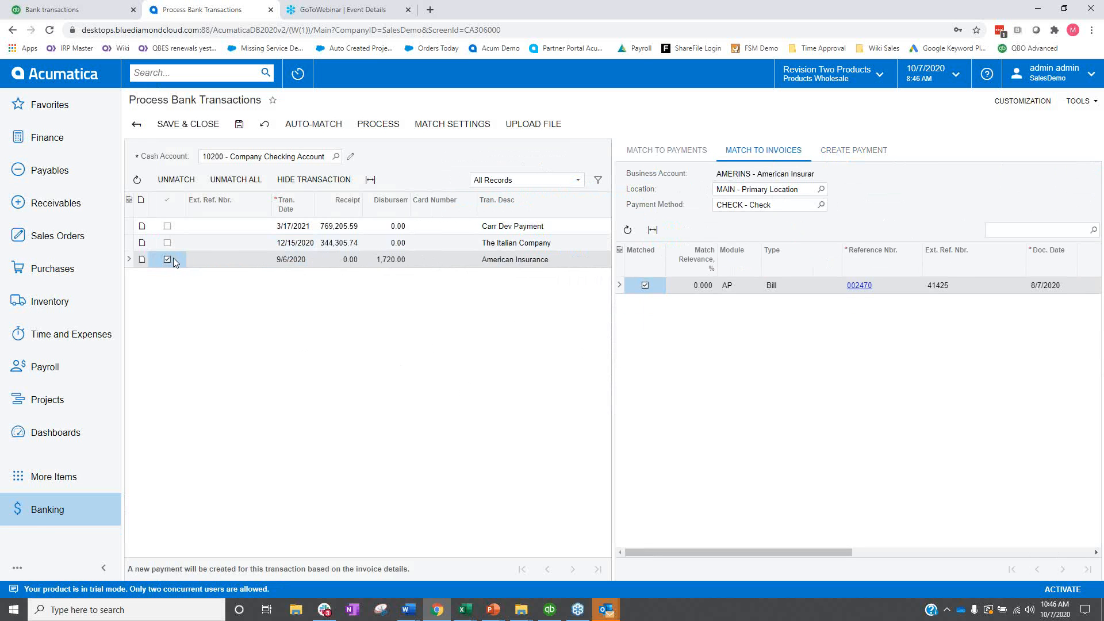
pyautogui.click(645, 286)
pyautogui.click(170, 262)
# Enable payment creation for the 12/15/2020 The Italian Company transaction and review the columns available for its details
pyautogui.click(250, 248)
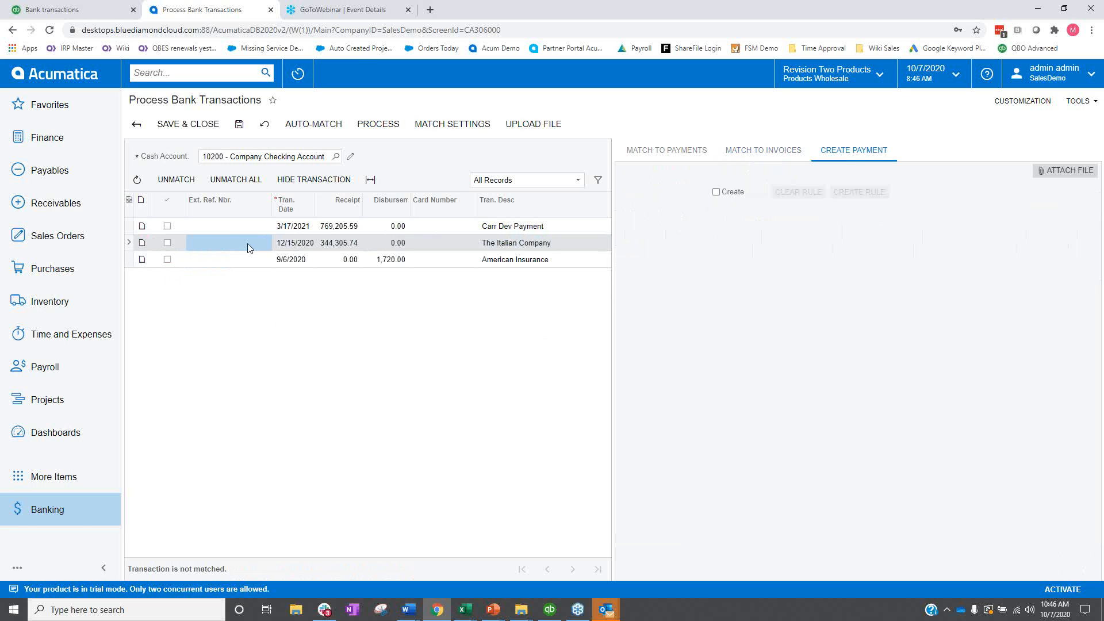
pyautogui.click(716, 191)
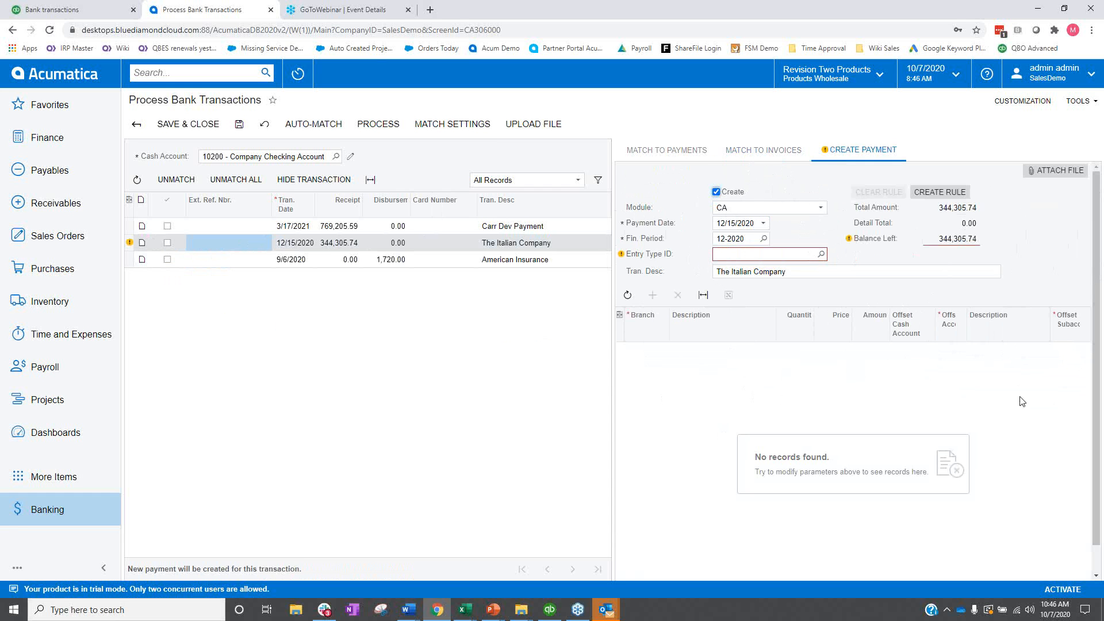
pyautogui.click(620, 315)
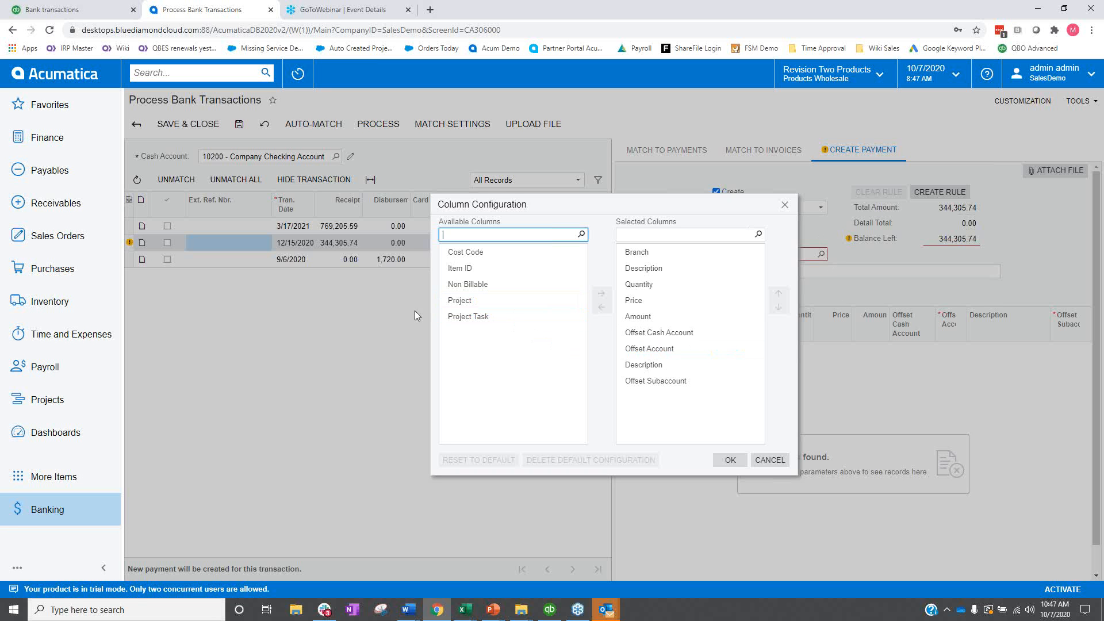
pyautogui.click(785, 205)
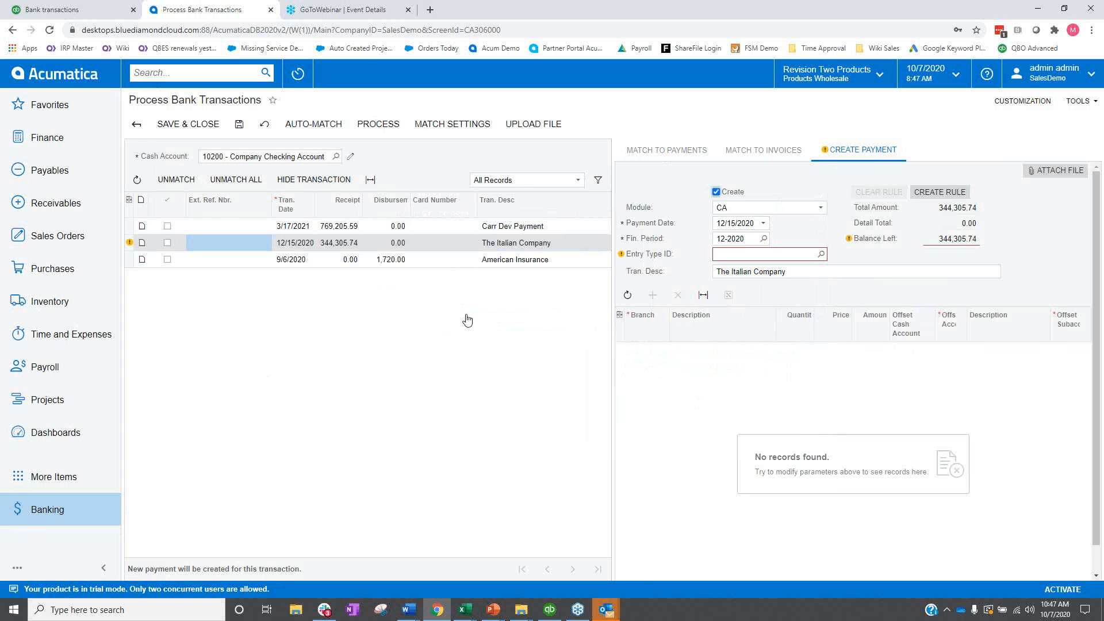
# Leave bank transaction processing and open the 8/31/2019 reconciliation statement for the Corporate Credit Card
pyautogui.click(62, 511)
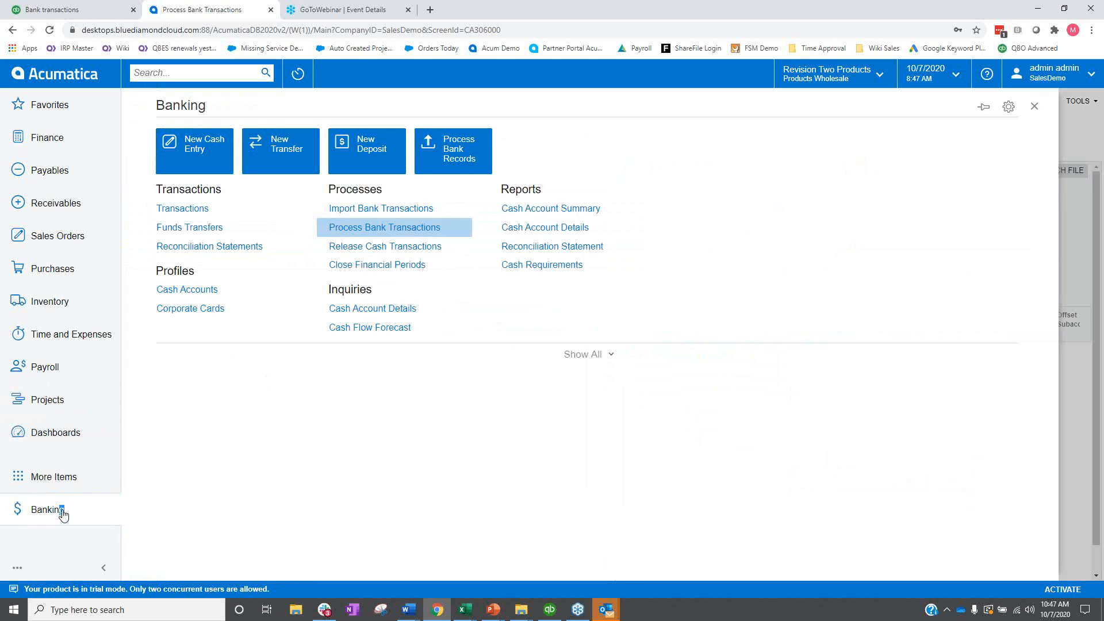
pyautogui.click(232, 247)
pyautogui.click(607, 97)
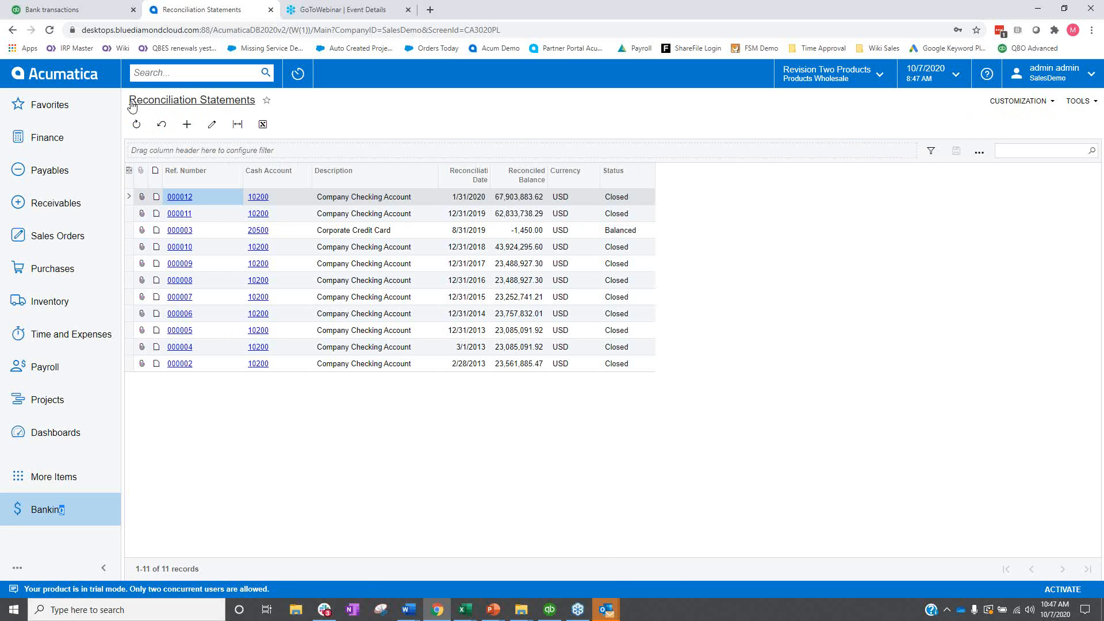
pyautogui.click(177, 231)
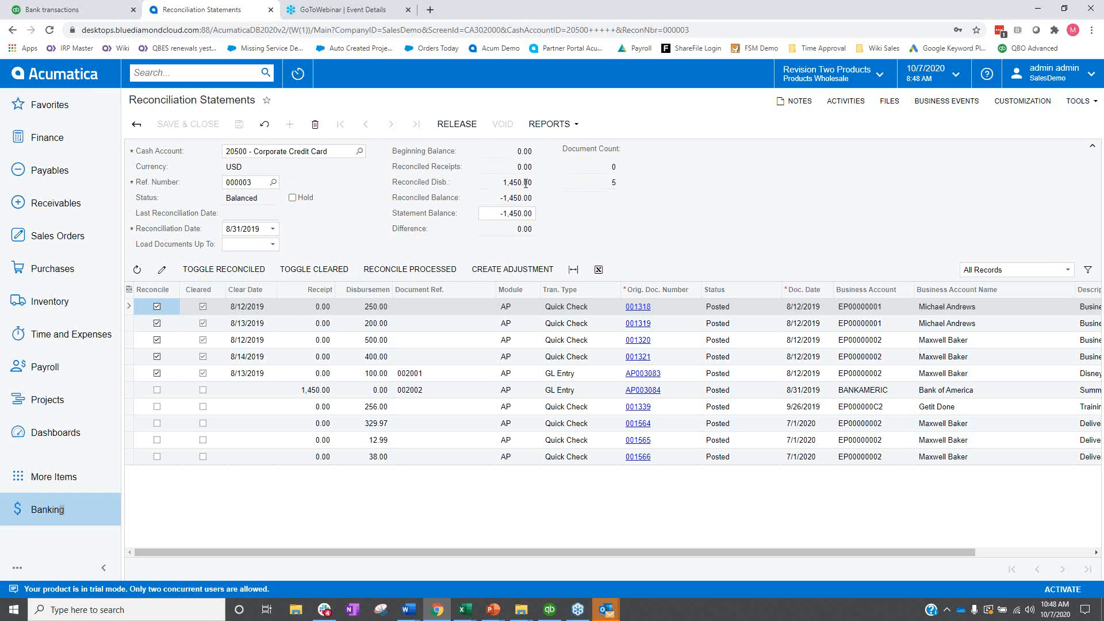
# Examine the statement balance and the column configuration of the Corporate Credit Card reconciliation
pyautogui.click(511, 215)
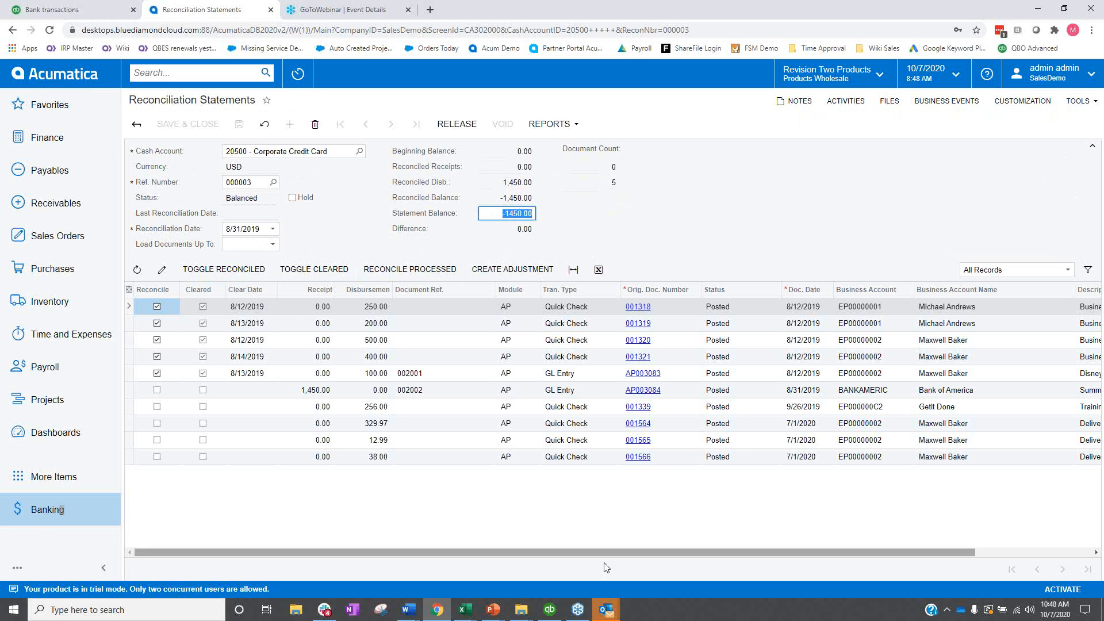
pyautogui.click(129, 289)
pyautogui.scroll(-2, 676, 328)
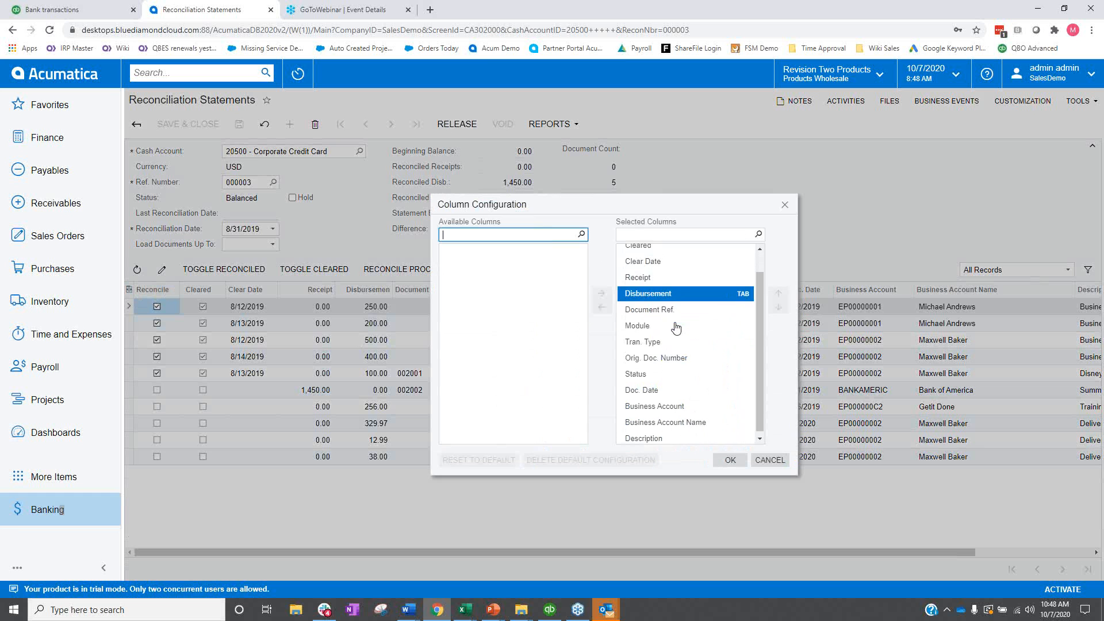
pyautogui.scroll(1, 688, 441)
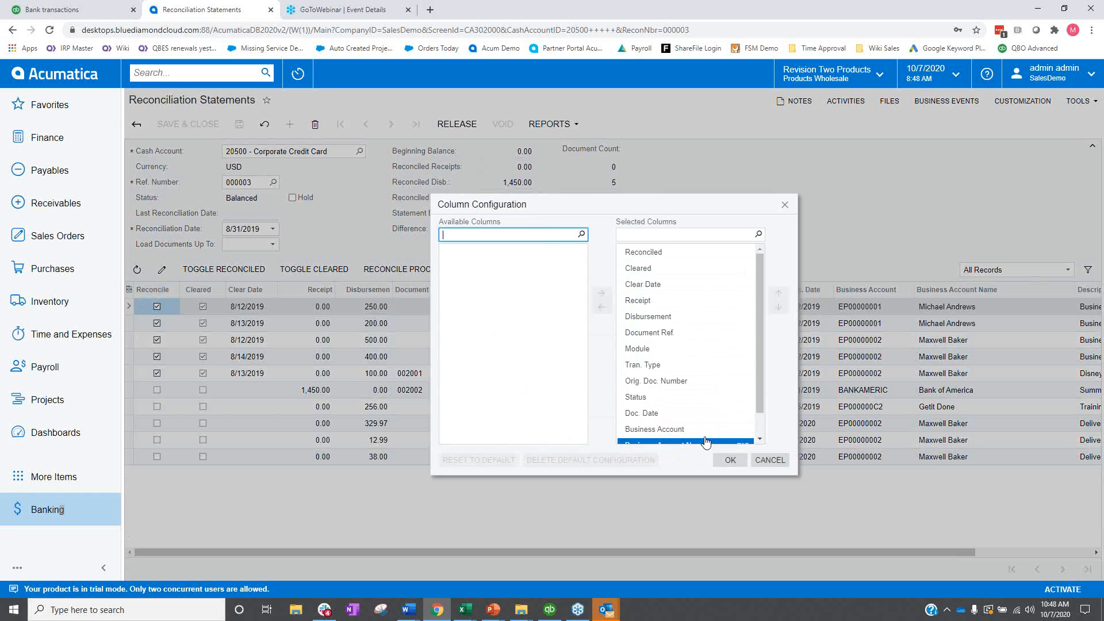
pyautogui.scroll(-1, 706, 437)
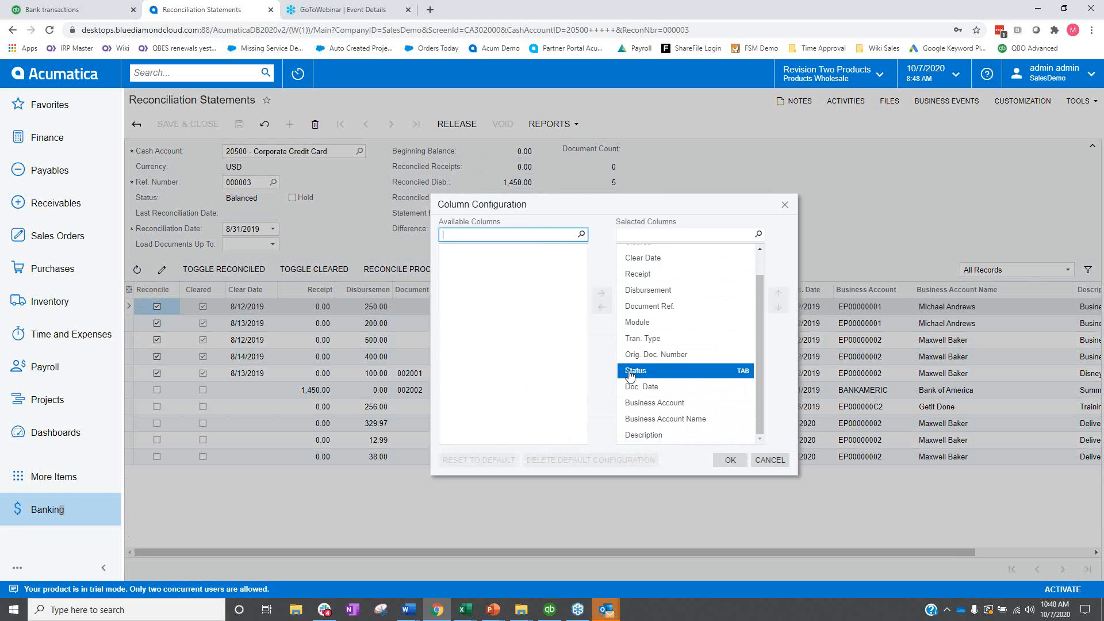
pyautogui.rightClick(784, 204)
pyautogui.click(785, 205)
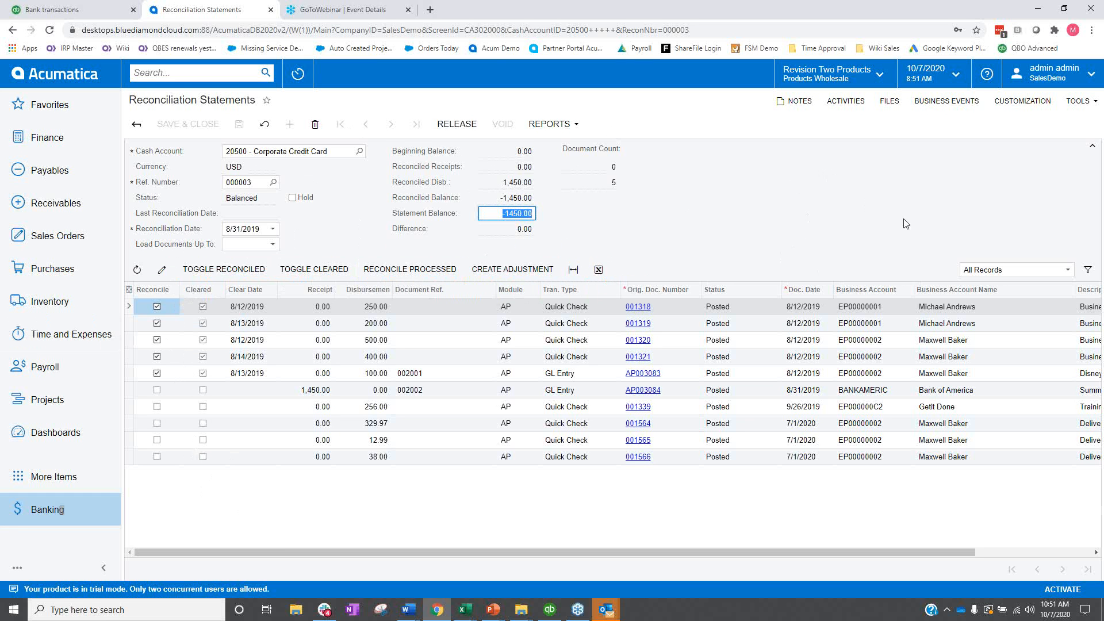
# Check which properties can filter the Corporate Credit Card reconciliation's documents, and view the statement's tasks and activities
pyautogui.click(1087, 272)
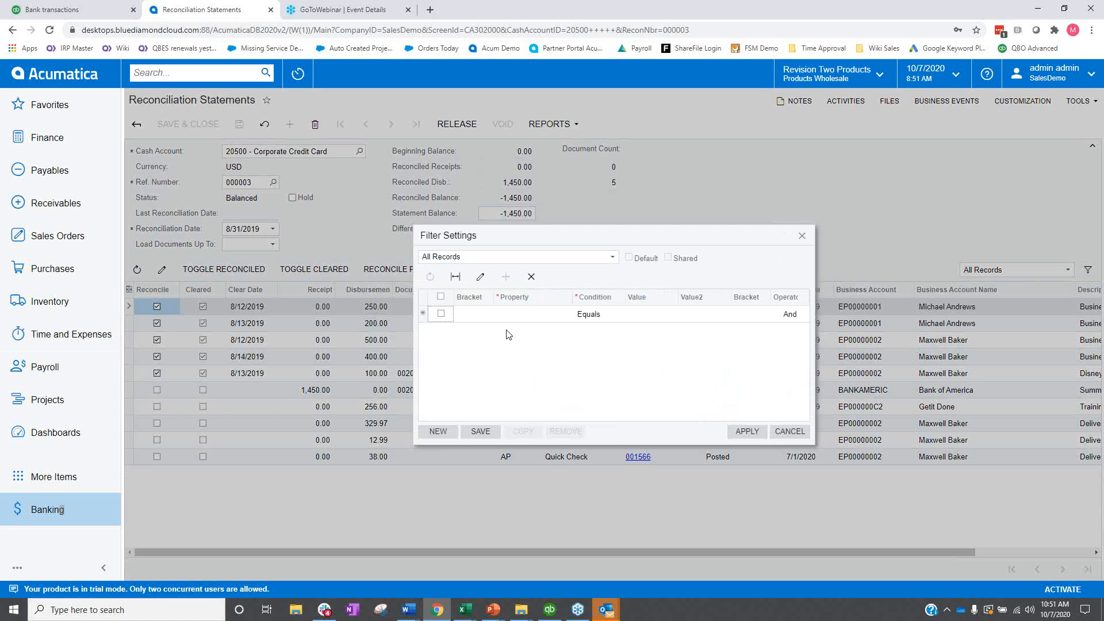
pyautogui.click(546, 314)
pyautogui.click(576, 315)
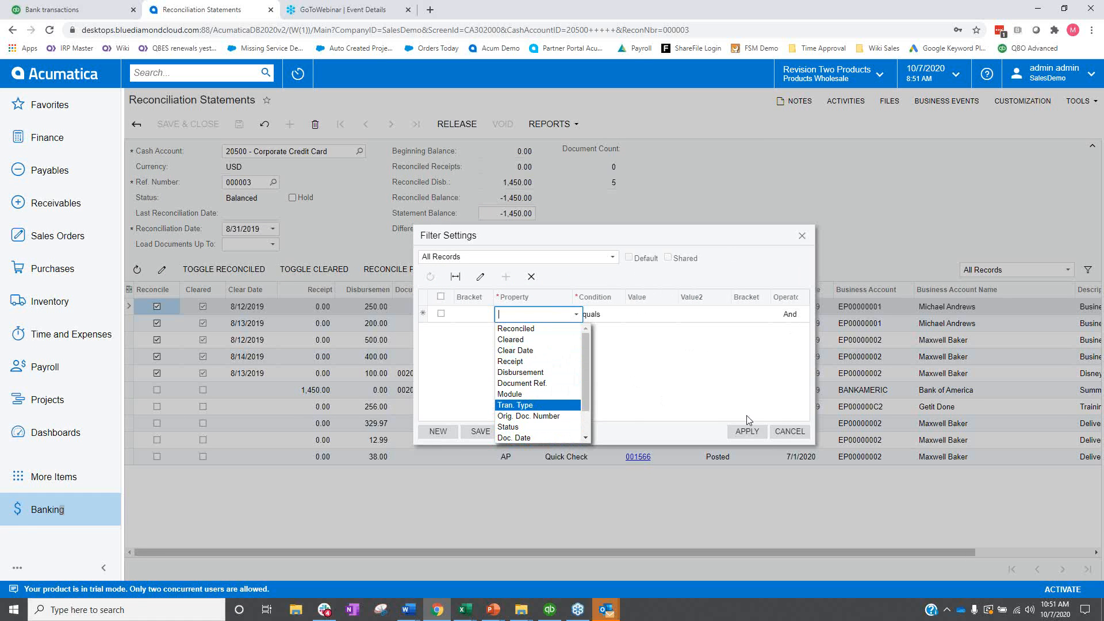
pyautogui.click(802, 237)
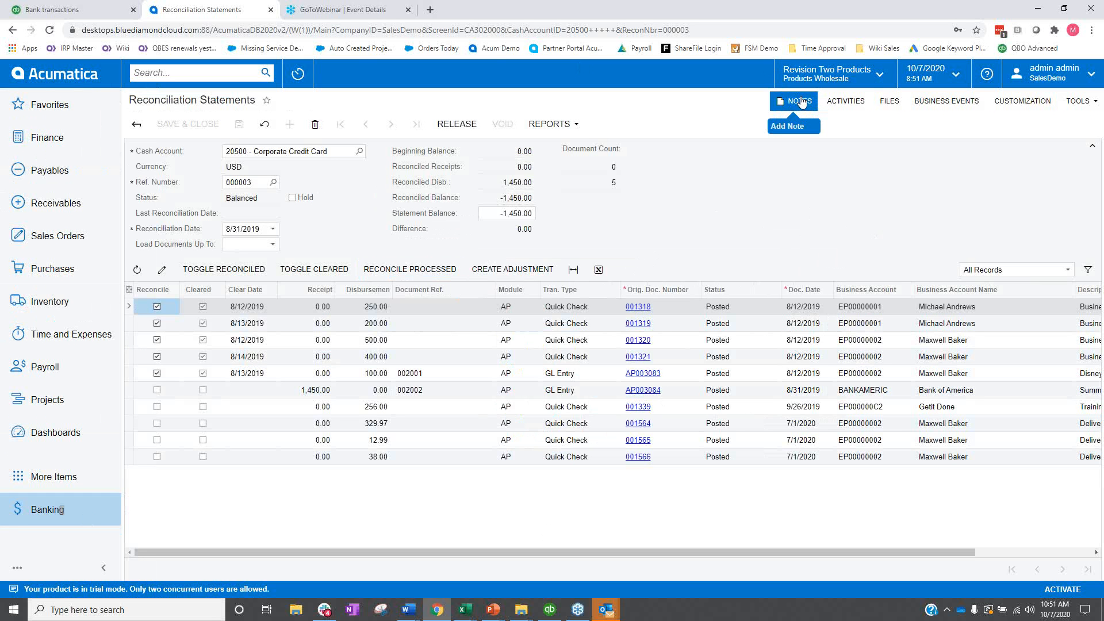
pyautogui.click(845, 104)
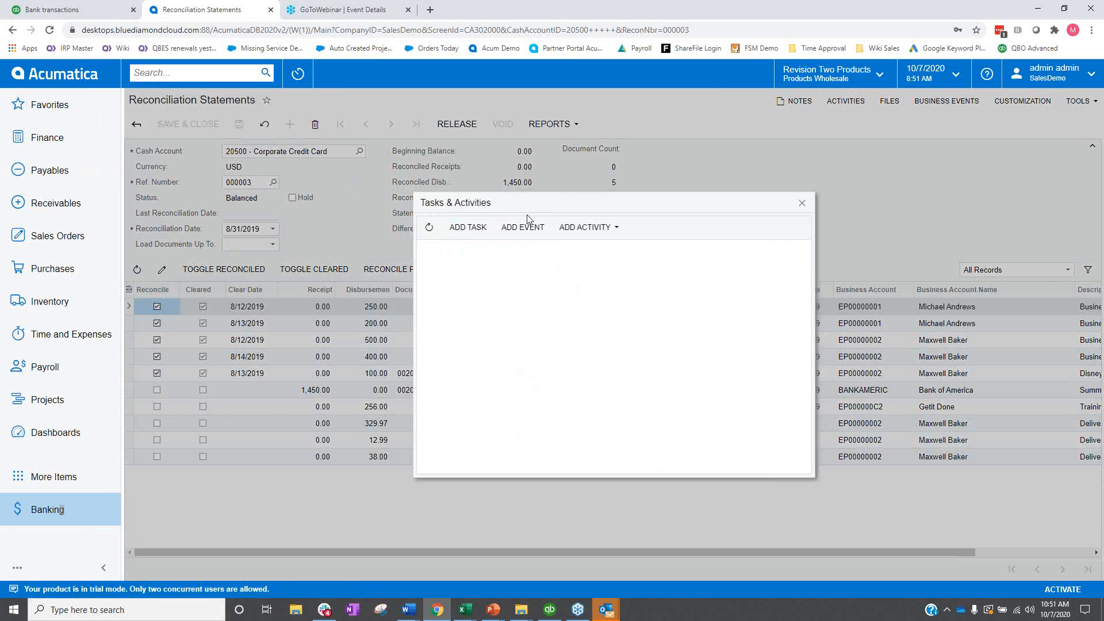
pyautogui.click(802, 205)
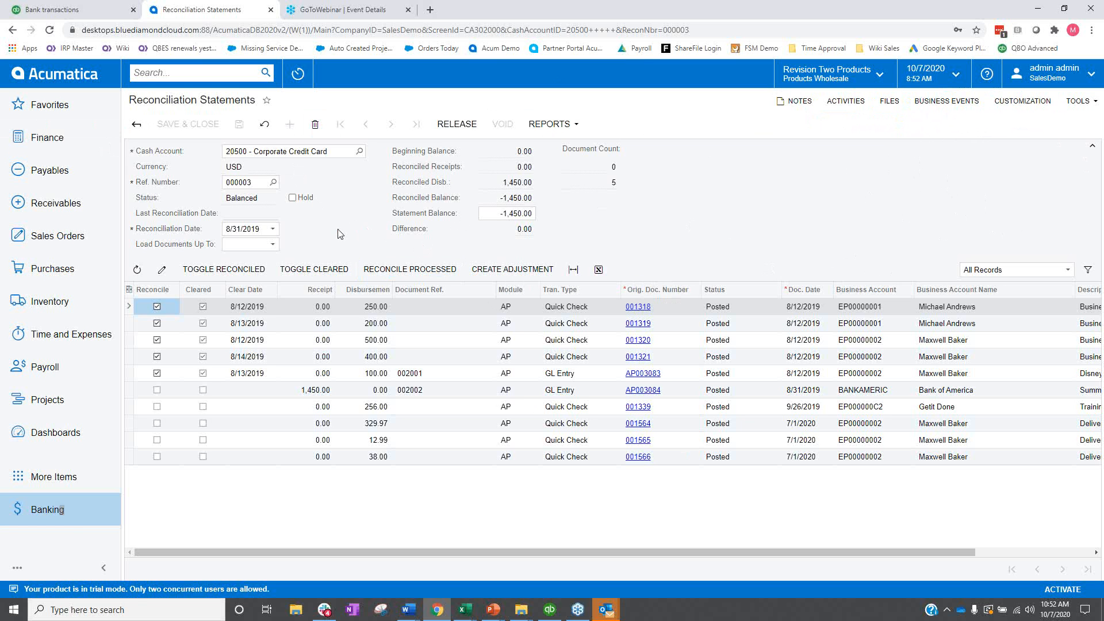
# Open the Reconciliation Statement report from the Banking workspace
pyautogui.click(63, 524)
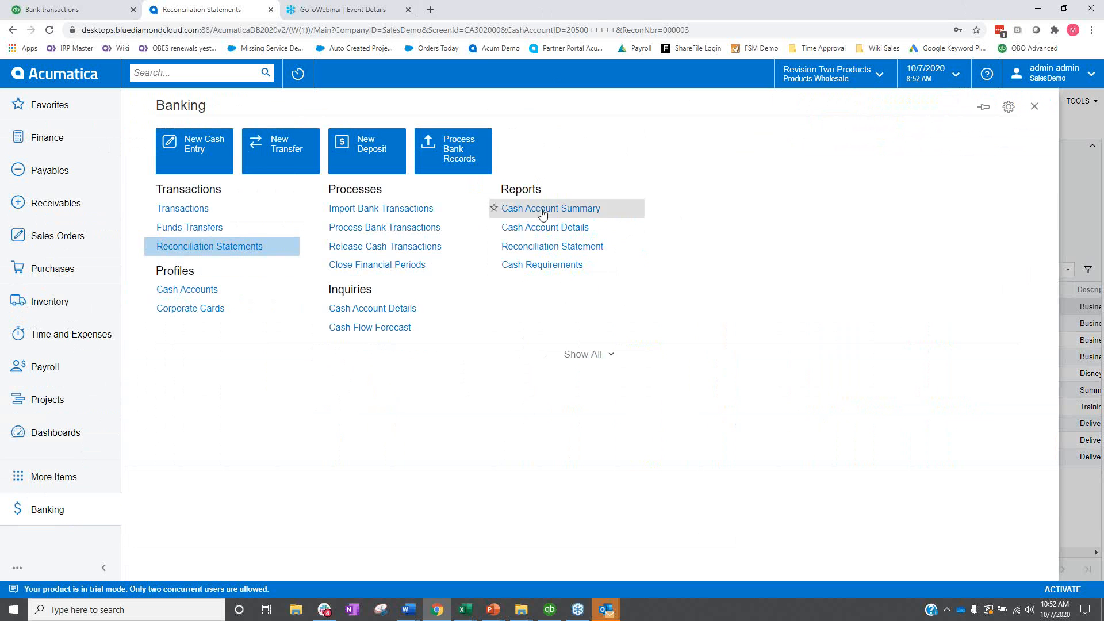
pyautogui.click(561, 249)
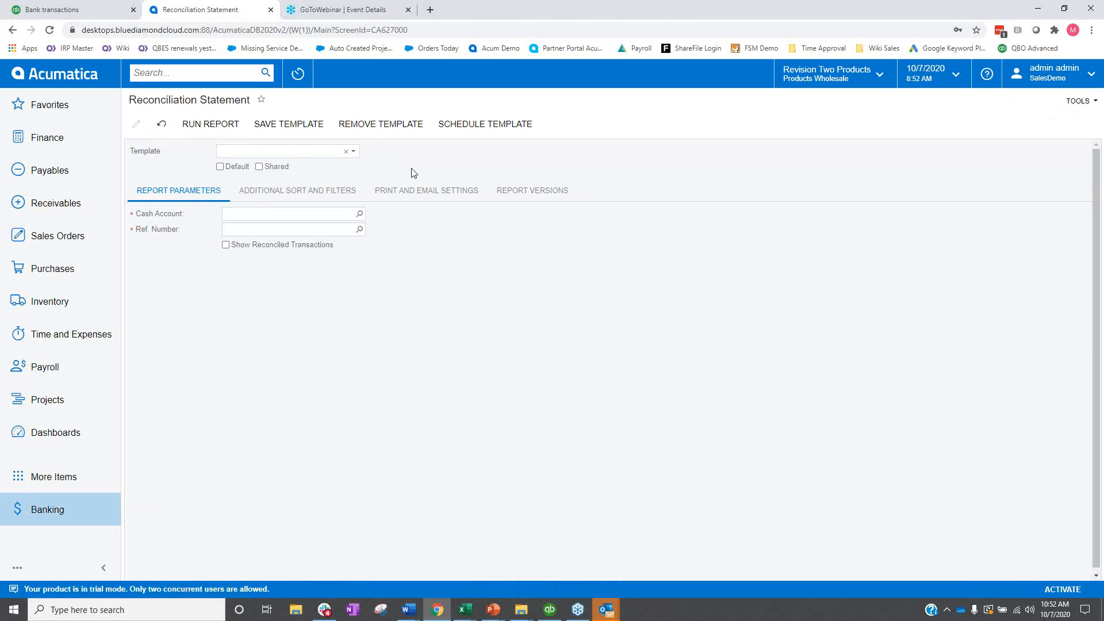
# Switch to QuickBooks Desktop, check the Previous Reconciliation report options for the Checking account, and close them without displaying a report
pyautogui.click(555, 614)
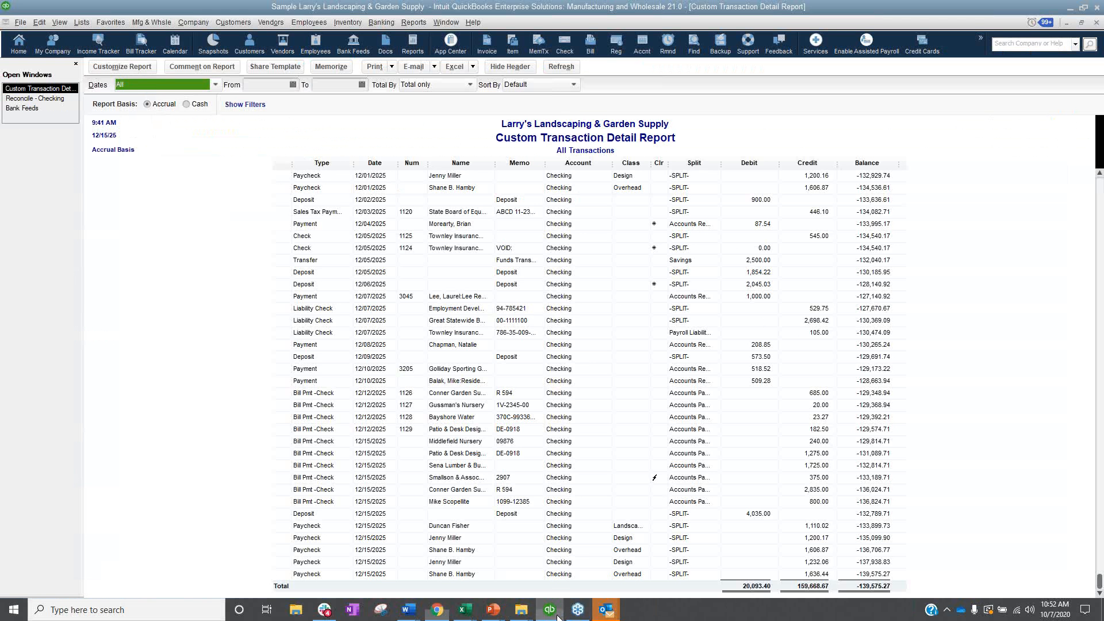
pyautogui.click(414, 22)
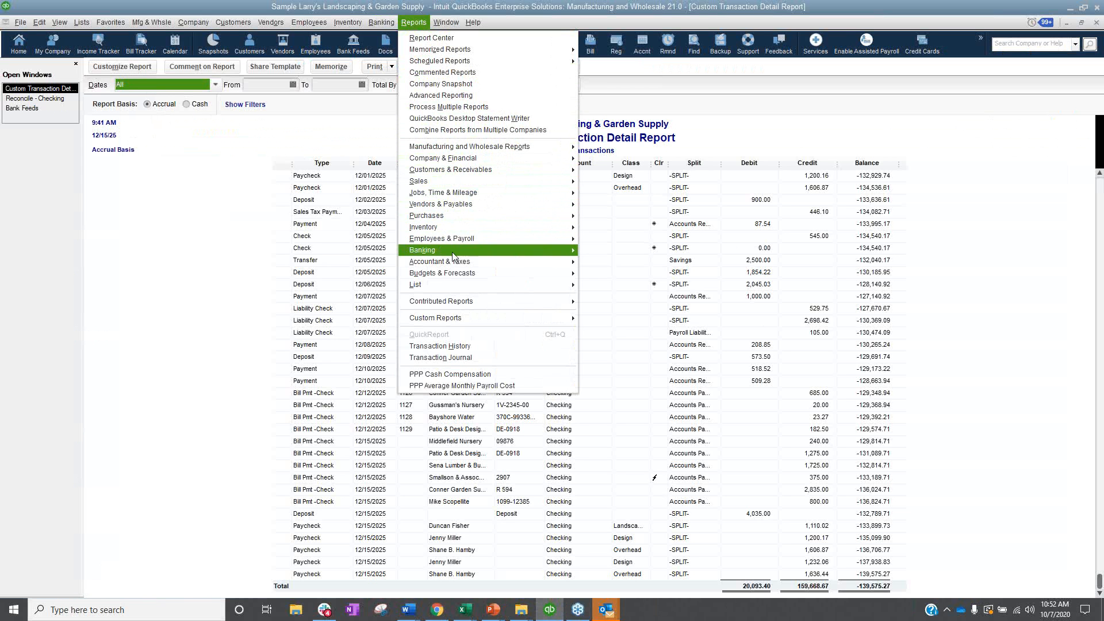
pyautogui.moveTo(453, 253)
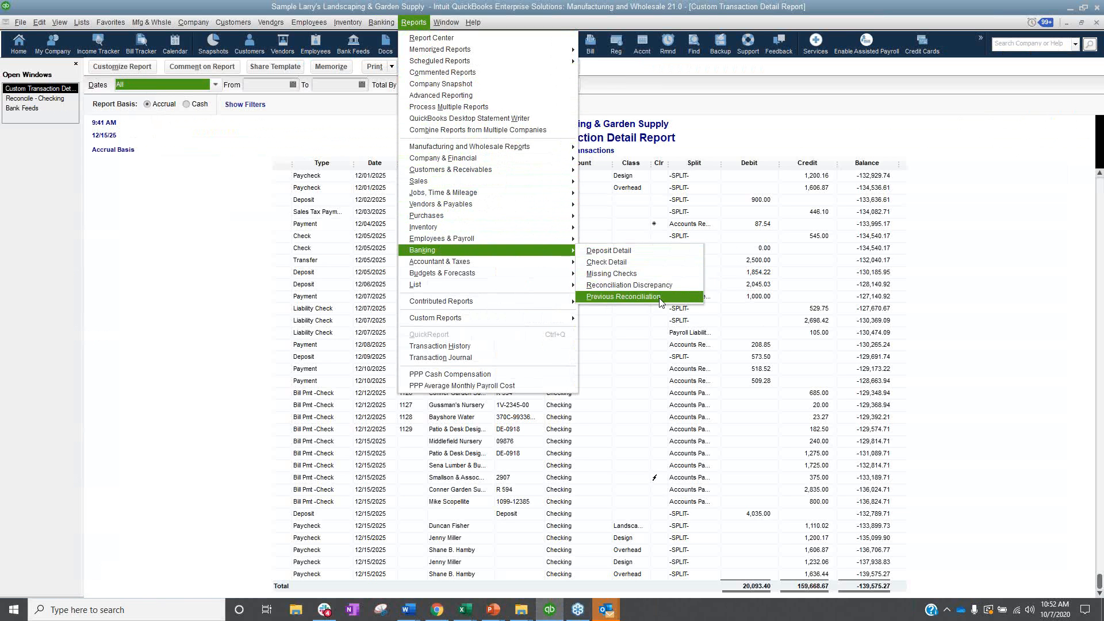
pyautogui.click(682, 296)
pyautogui.click(301, 229)
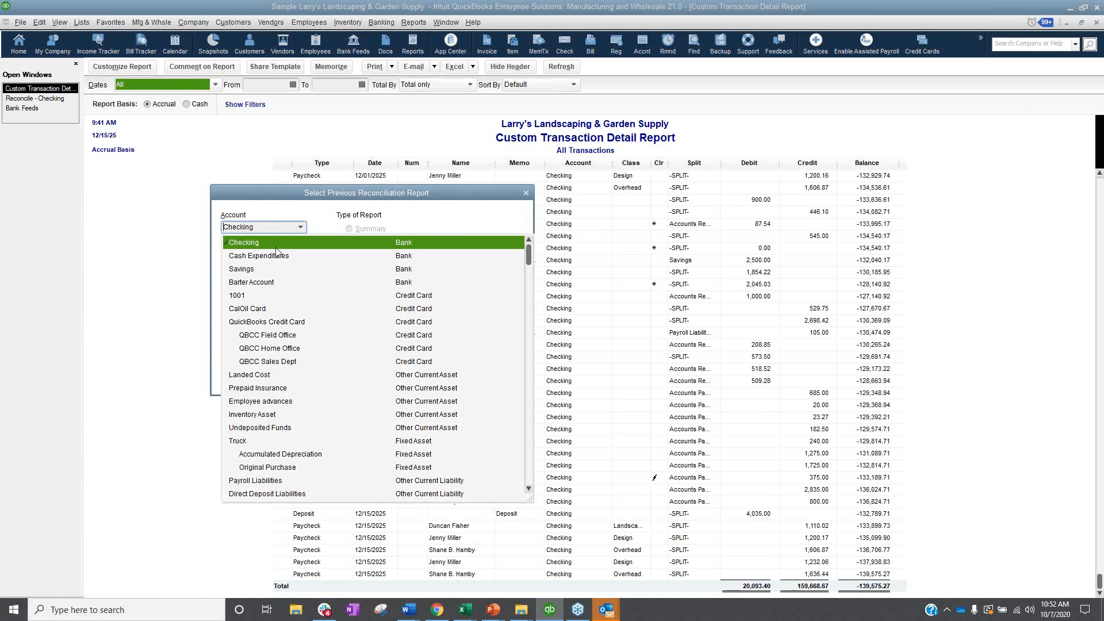
pyautogui.click(305, 212)
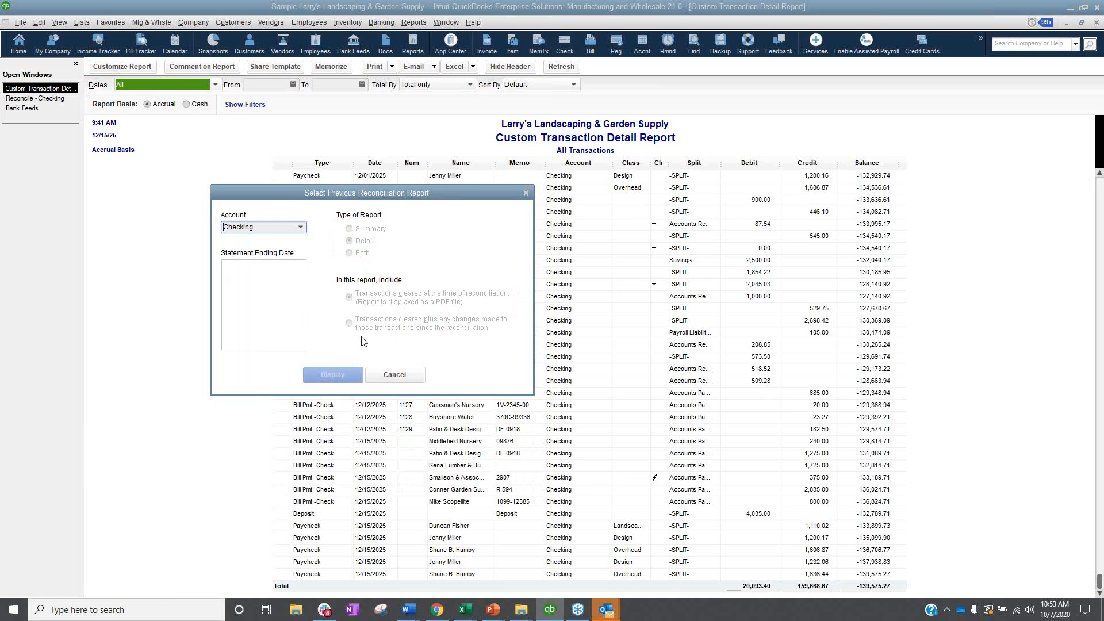
pyautogui.click(300, 228)
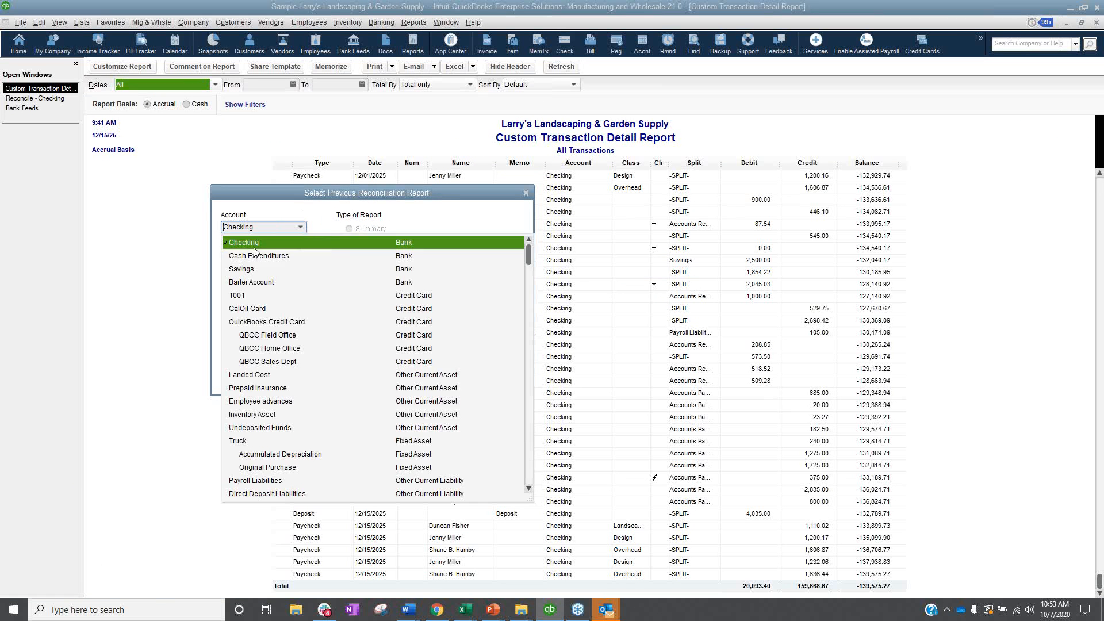
pyautogui.click(257, 253)
pyautogui.click(526, 194)
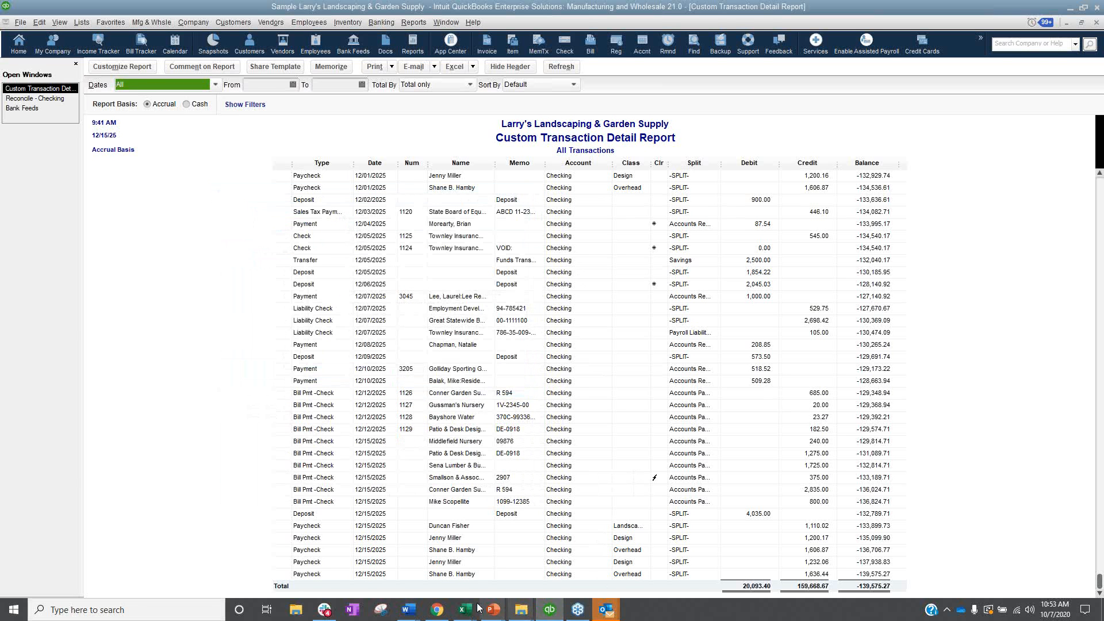
# Switch back to Acumatica and run the Reconciliation Statement report for the Company Checking Account with reference number 000011
pyautogui.click(437, 609)
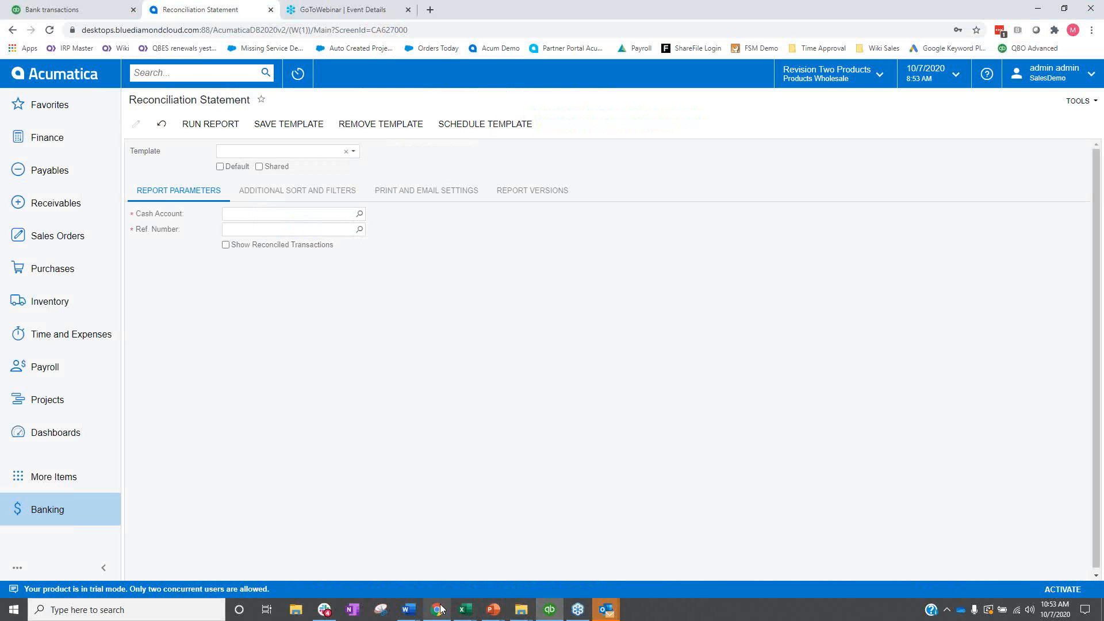
pyautogui.click(360, 216)
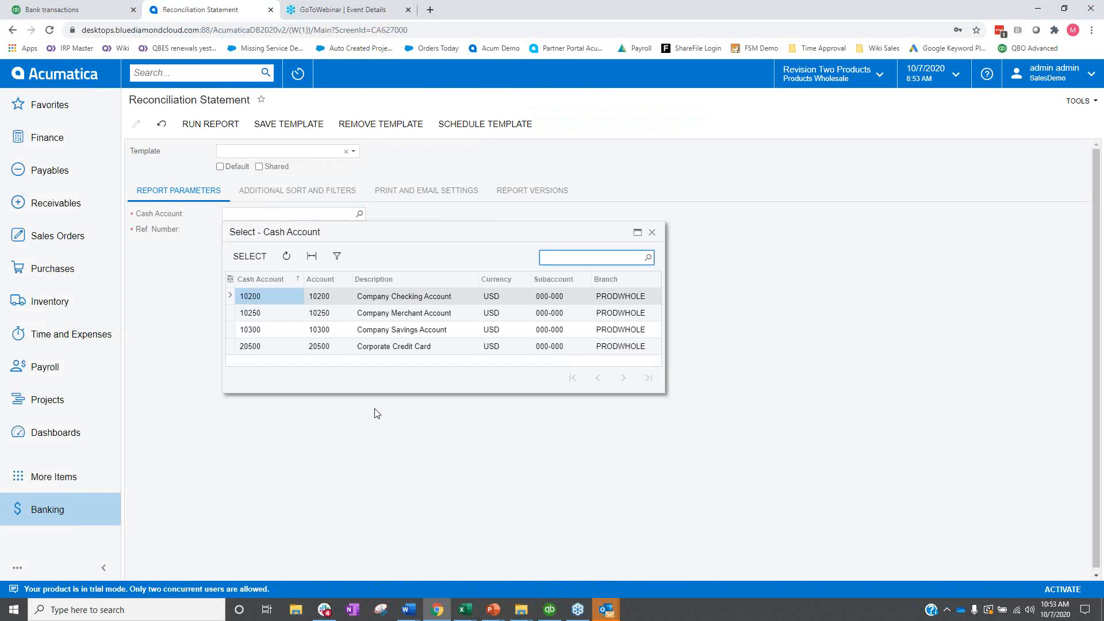
pyautogui.doubleClick(387, 303)
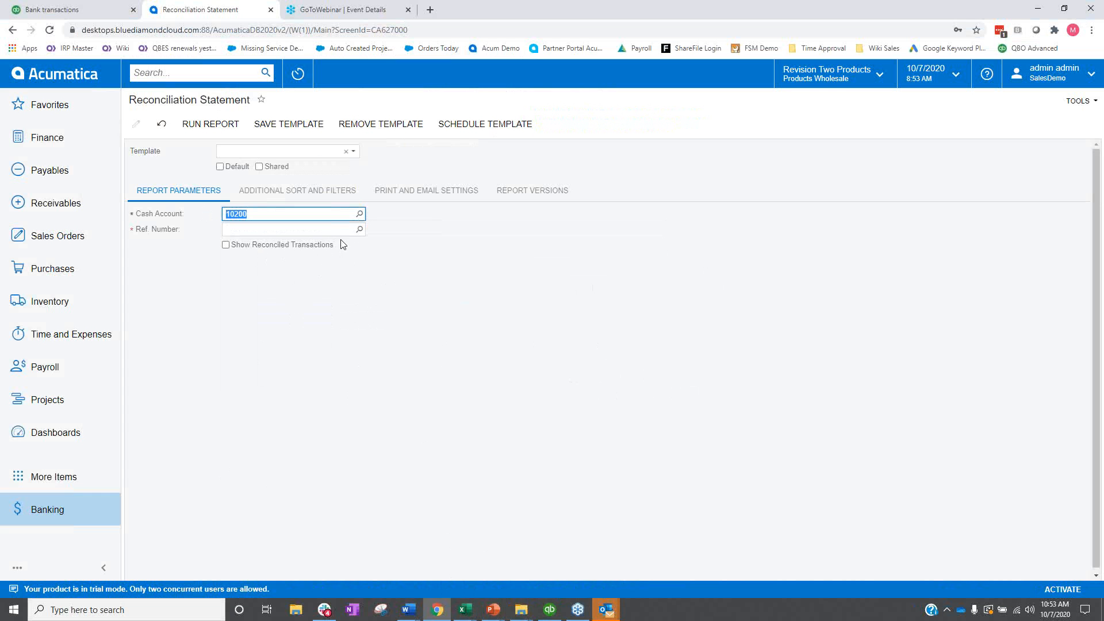
pyautogui.click(265, 231)
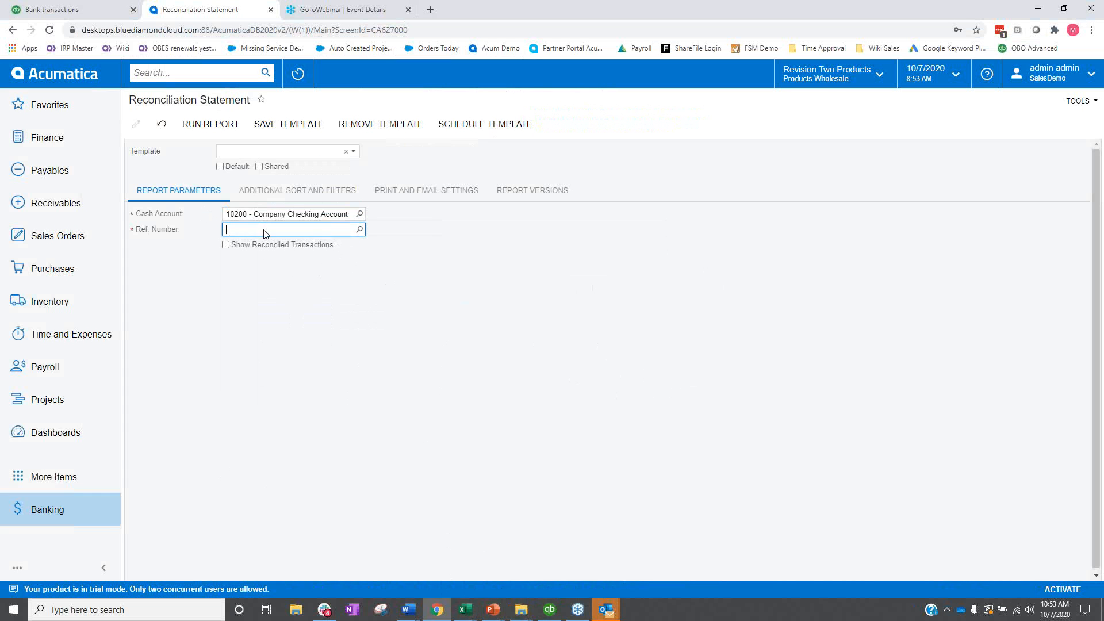
pyautogui.click(360, 230)
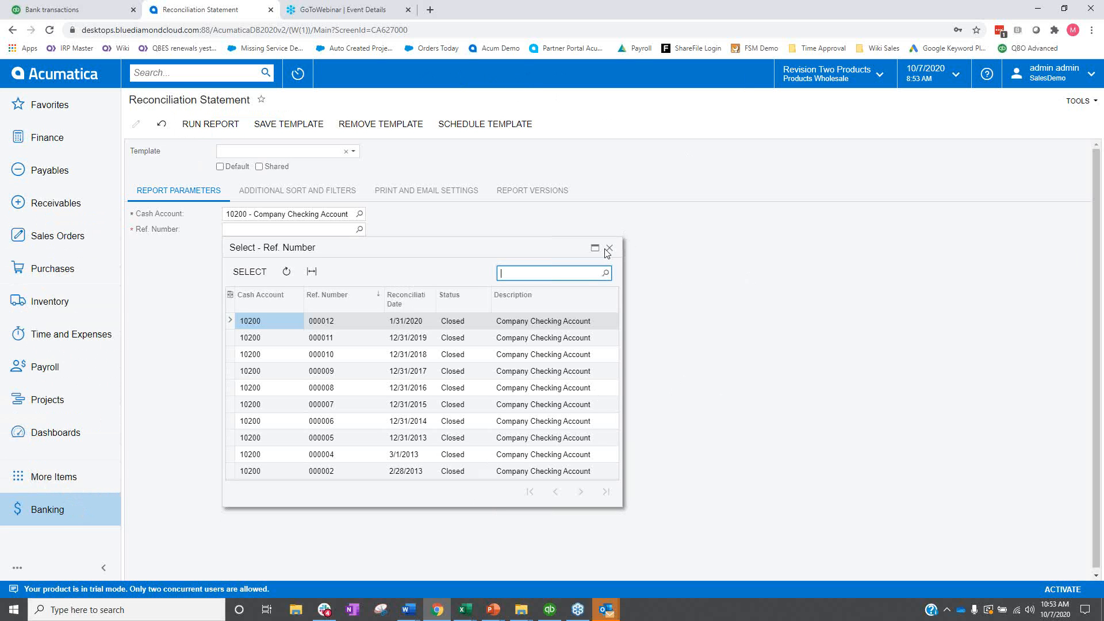
pyautogui.doubleClick(274, 339)
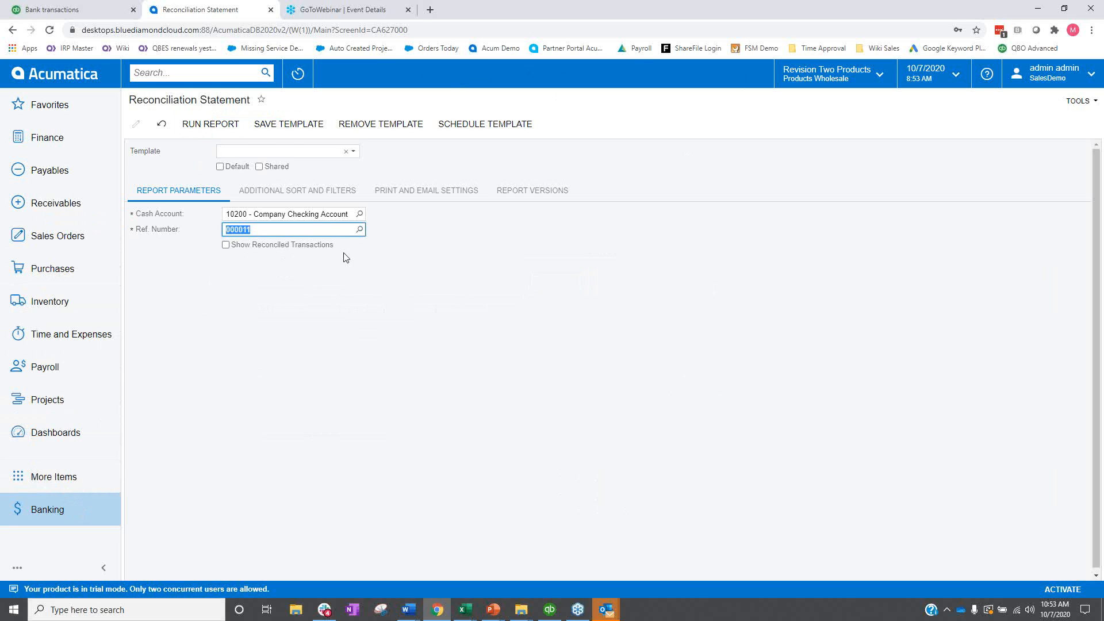
pyautogui.click(212, 127)
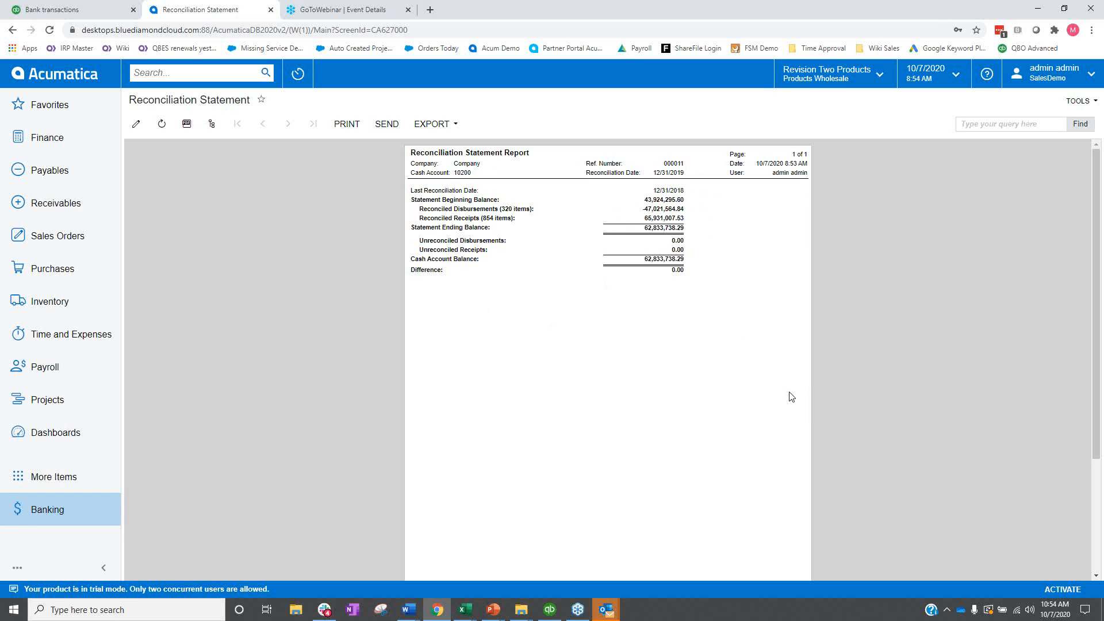
# Examine the balances in the reconciliation statement report at a larger size, and view the screens offered in the Banking workspace
pyautogui.hotkey('ctrl', '+')
pyautogui.hotkey('ctrl', '+')
pyautogui.hotkey('ctrl', '+')
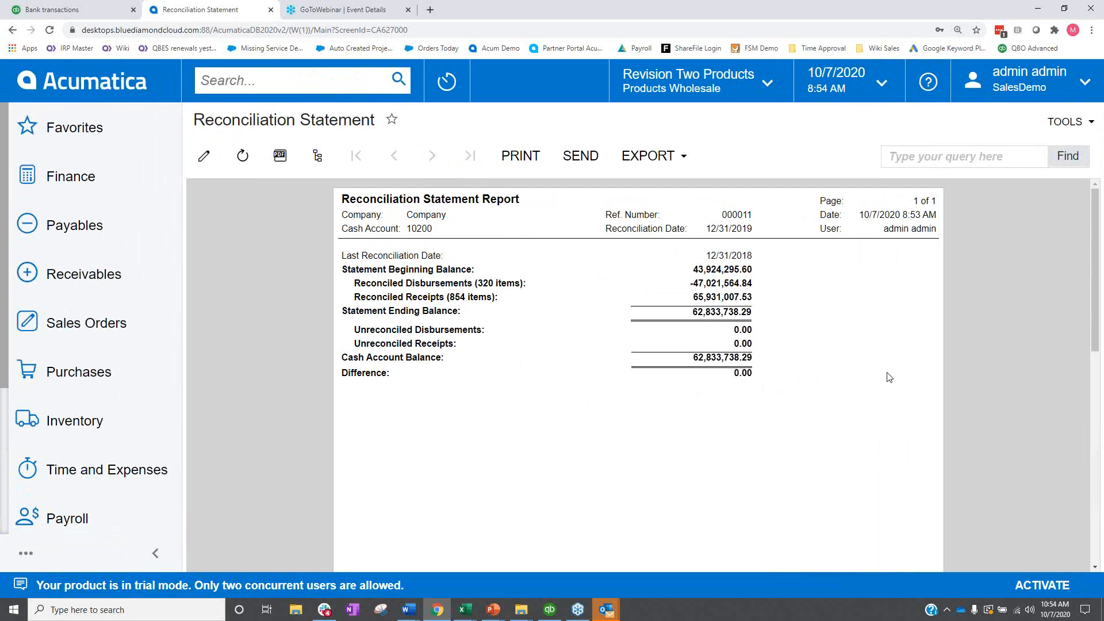
pyautogui.hotkey('ctrl', '+')
pyautogui.hotkey('ctrl', '-')
pyautogui.hotkey('ctrl', '-')
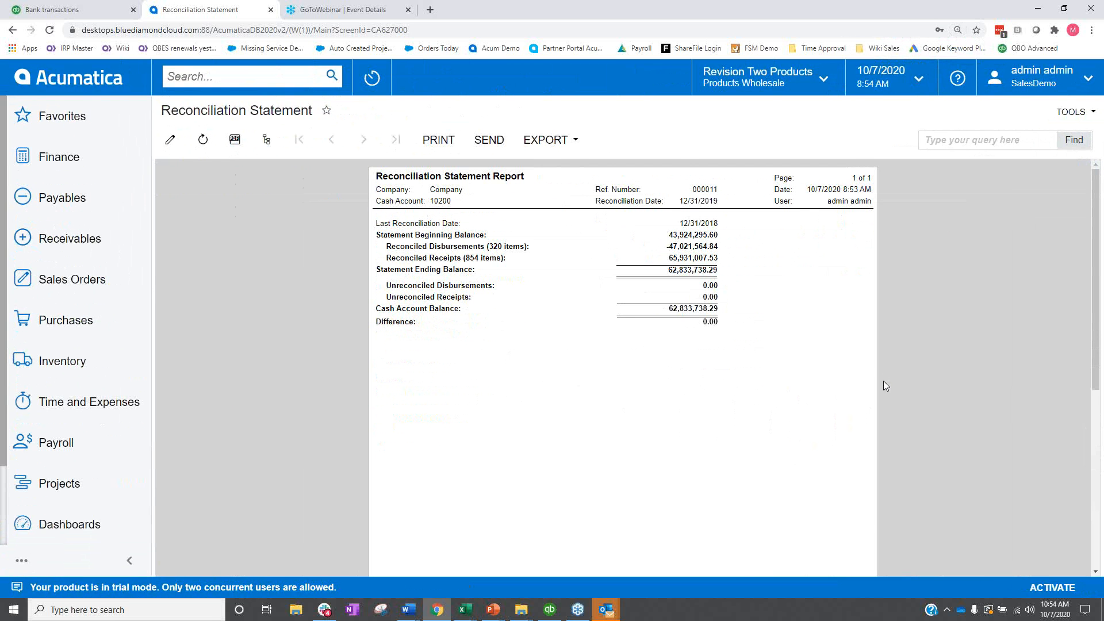
pyautogui.hotkey('ctrl', '-')
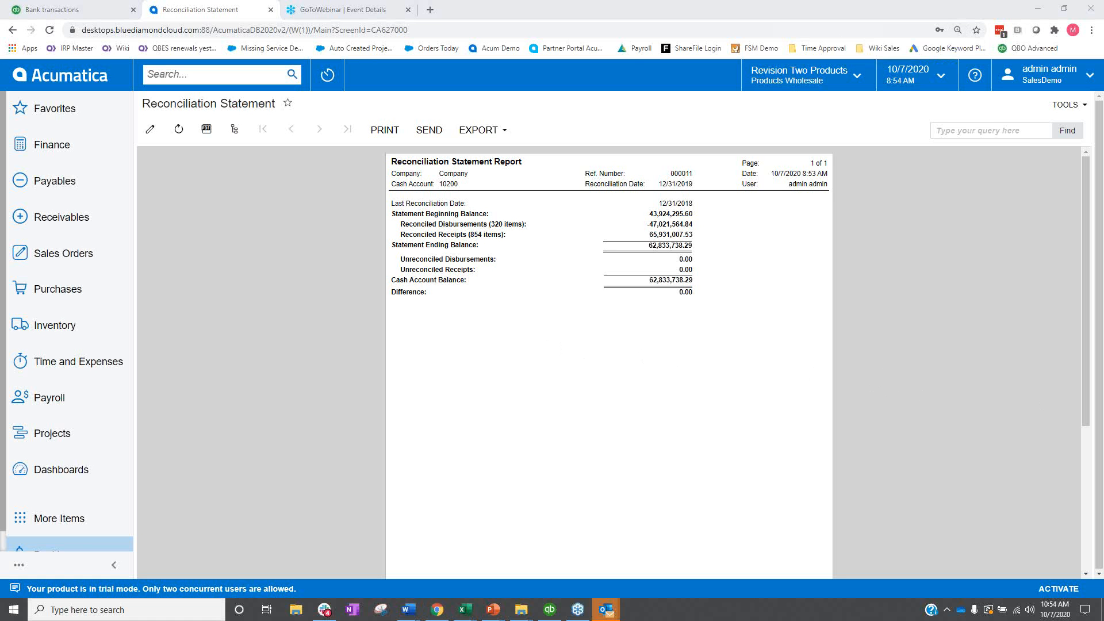
pyautogui.scroll(-1, 62, 500)
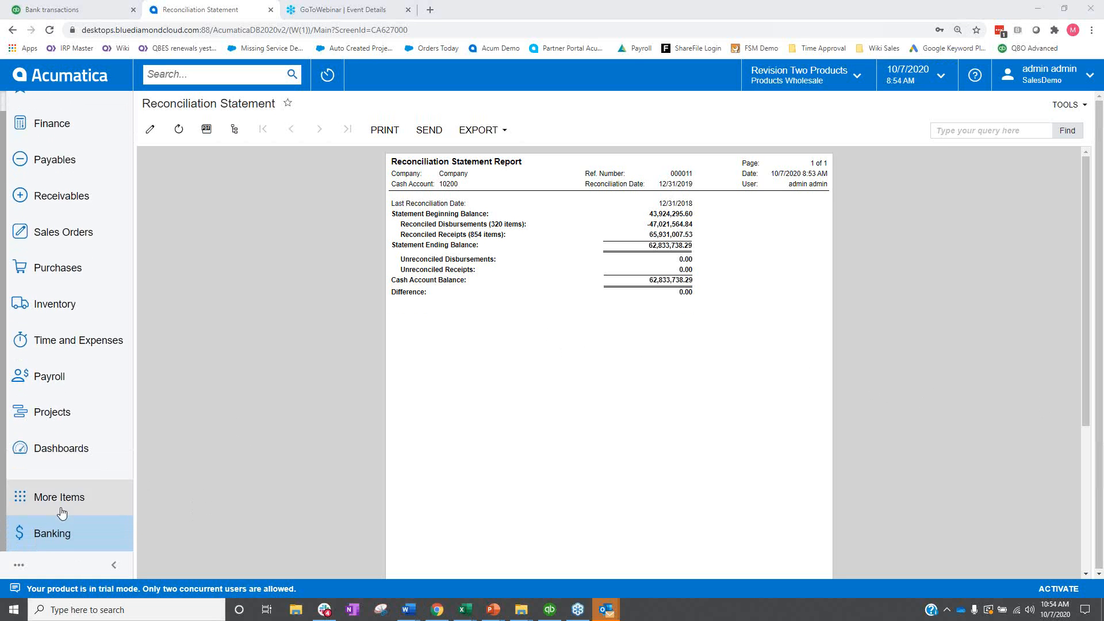
pyautogui.click(53, 537)
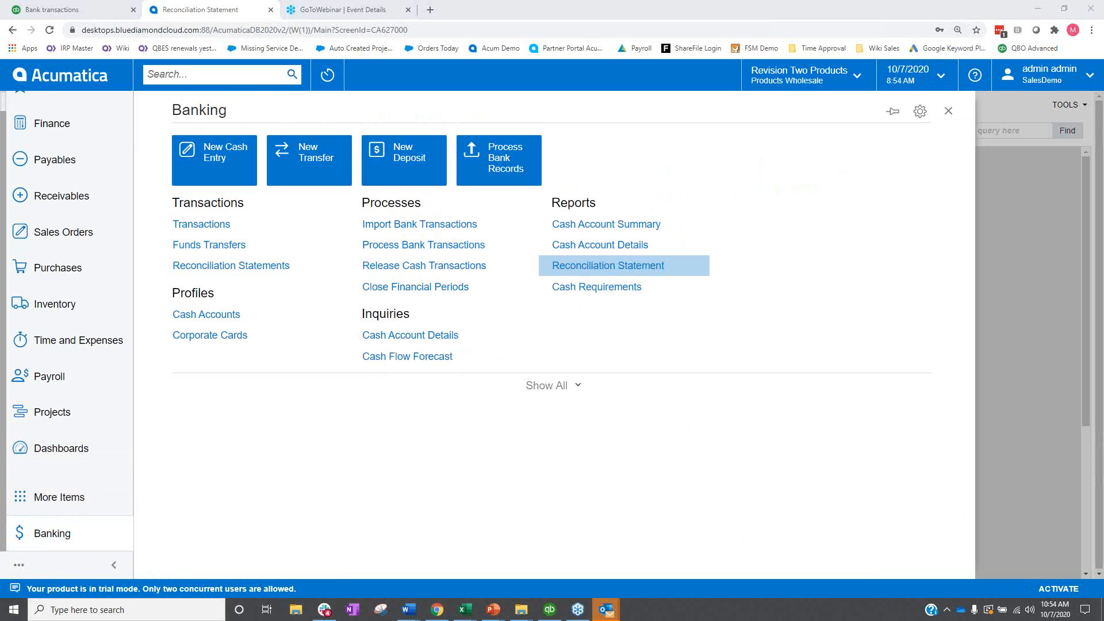
# Switch to QuickBooks Desktop and open the company preferences for Checking
pyautogui.click(549, 609)
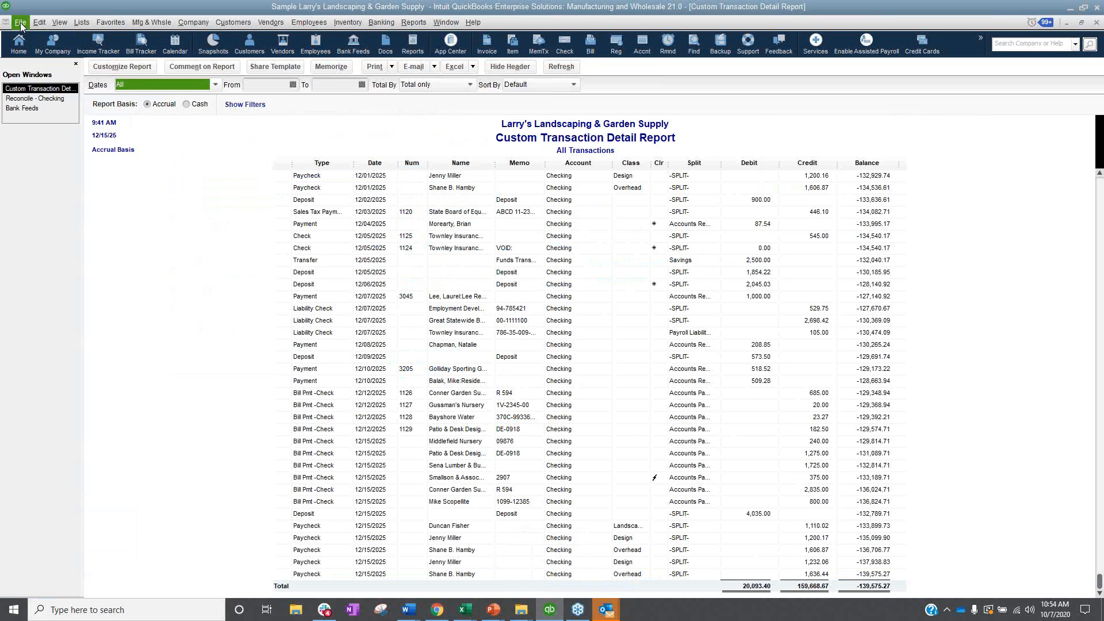
pyautogui.click(38, 23)
pyautogui.click(87, 209)
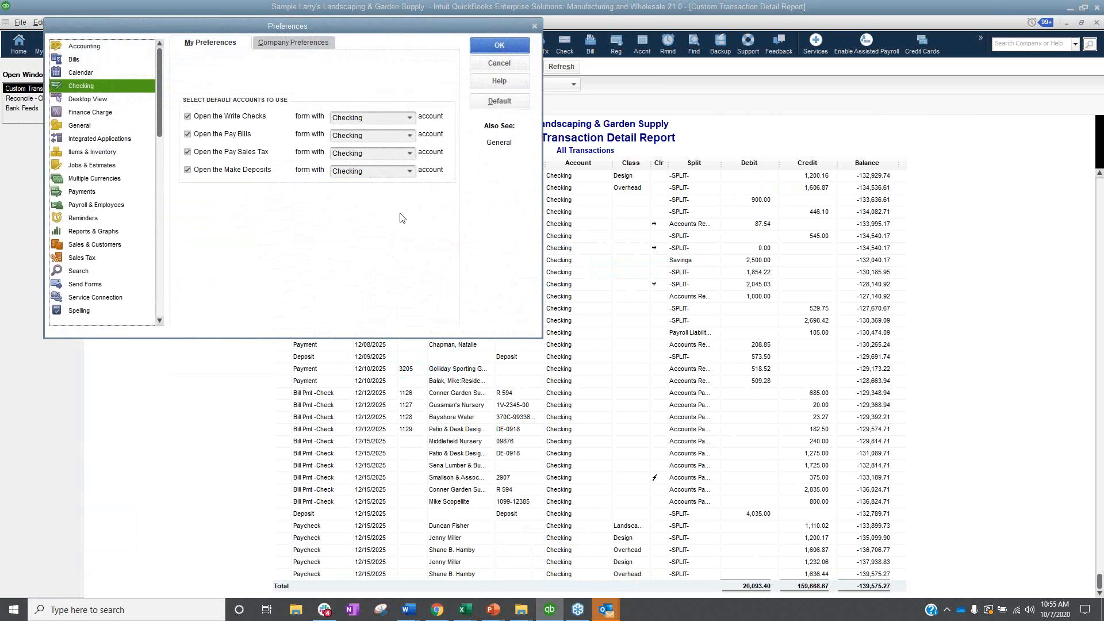
pyautogui.click(290, 46)
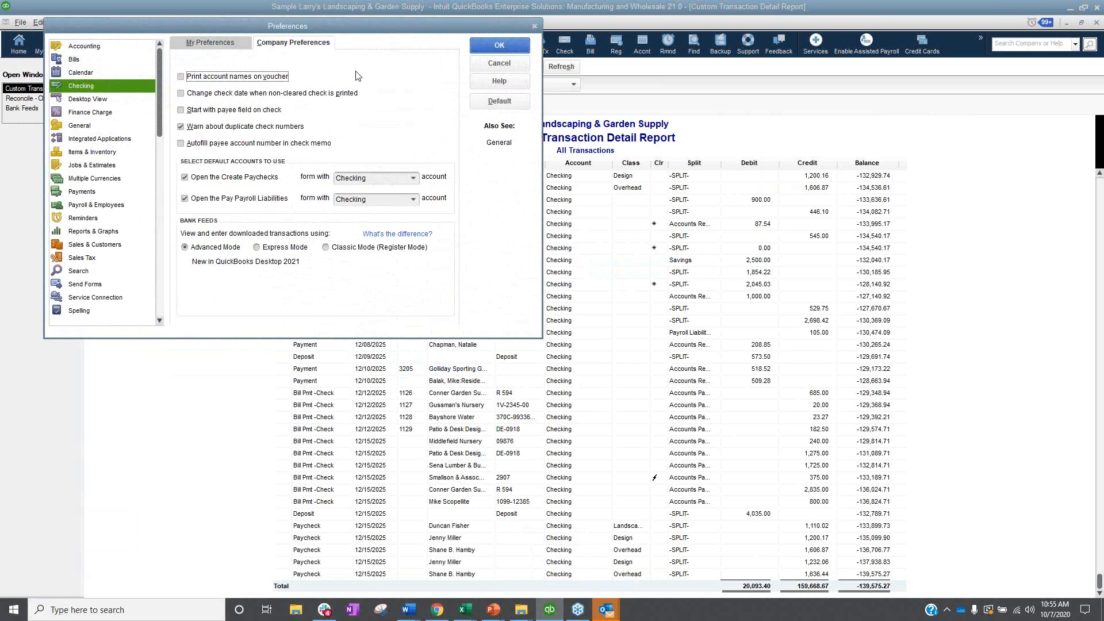
# Compare the bank feed options of Express, Classic and Advanced Mode, and leave the preferences without saving changes
pyautogui.click(285, 252)
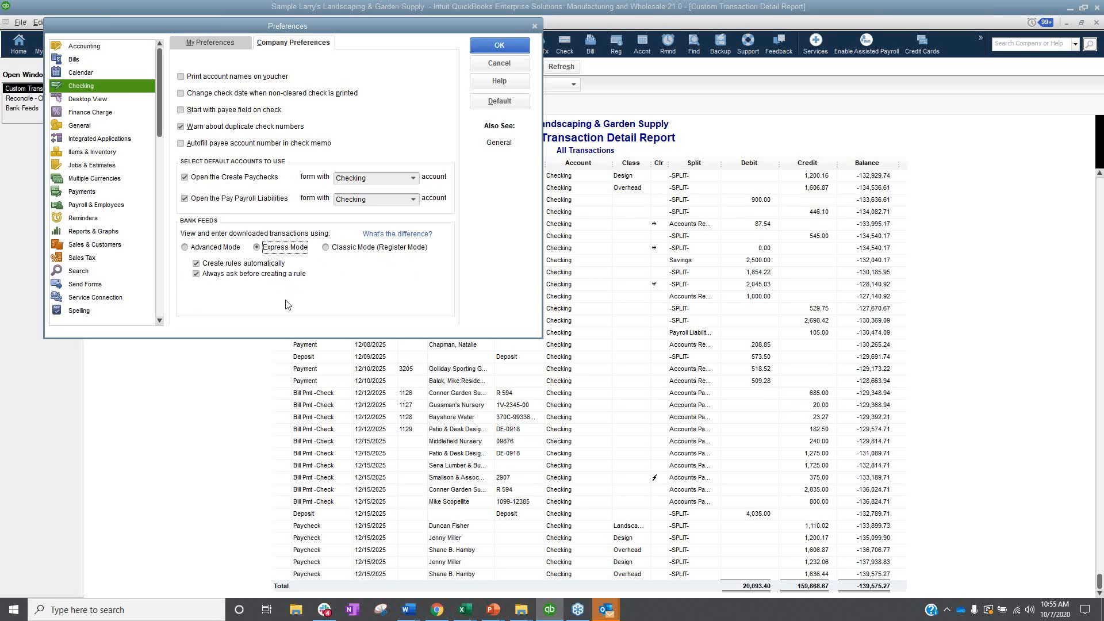
pyautogui.click(351, 249)
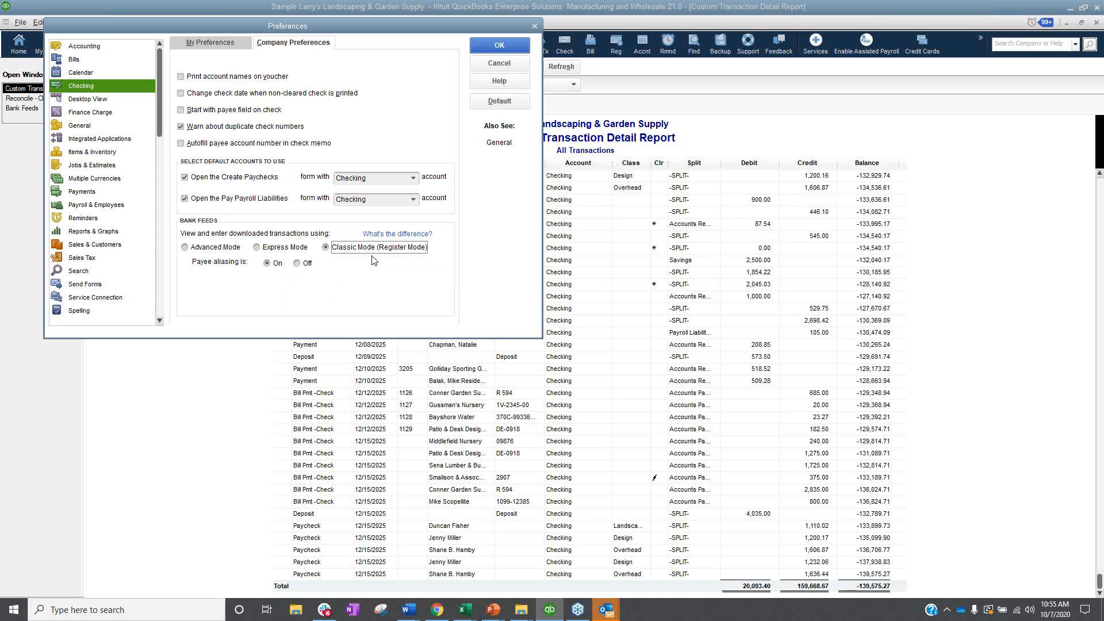
pyautogui.click(290, 248)
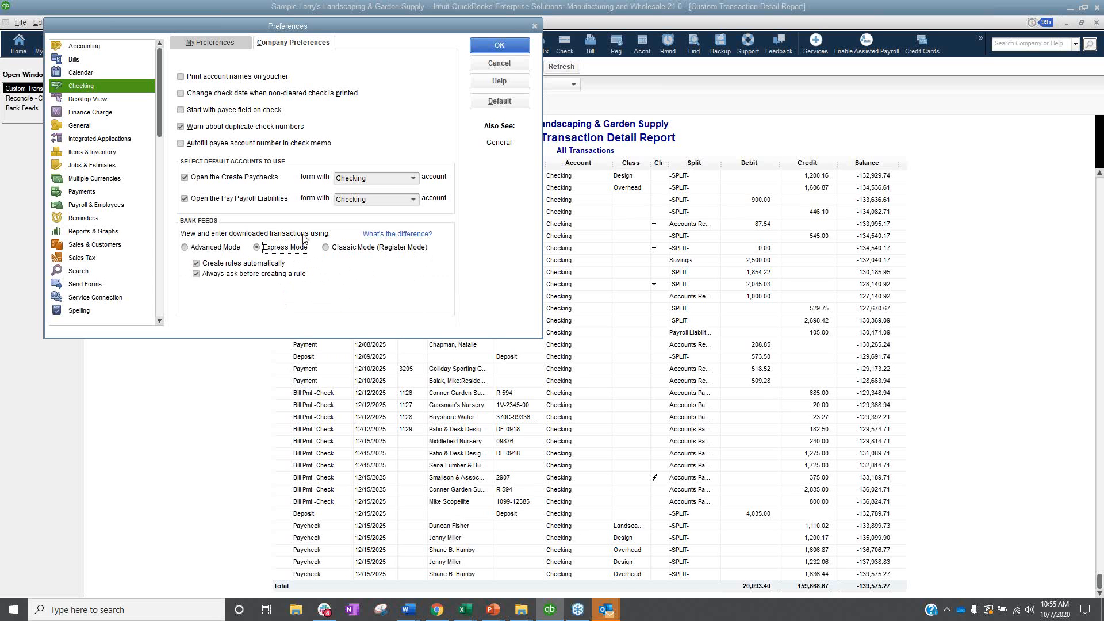
pyautogui.click(214, 248)
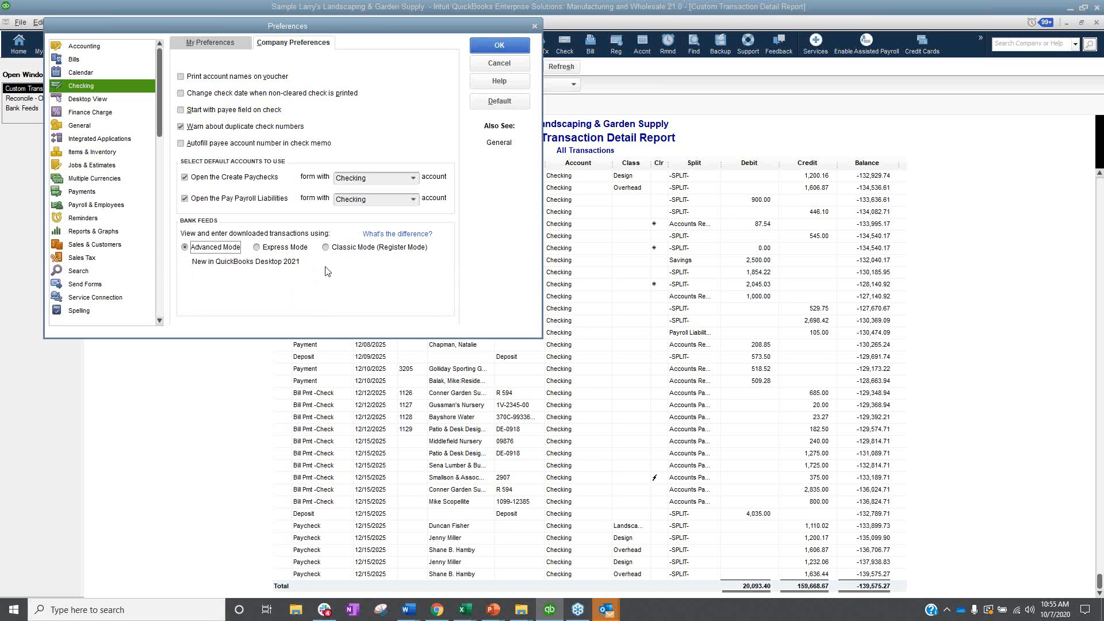
pyautogui.click(263, 249)
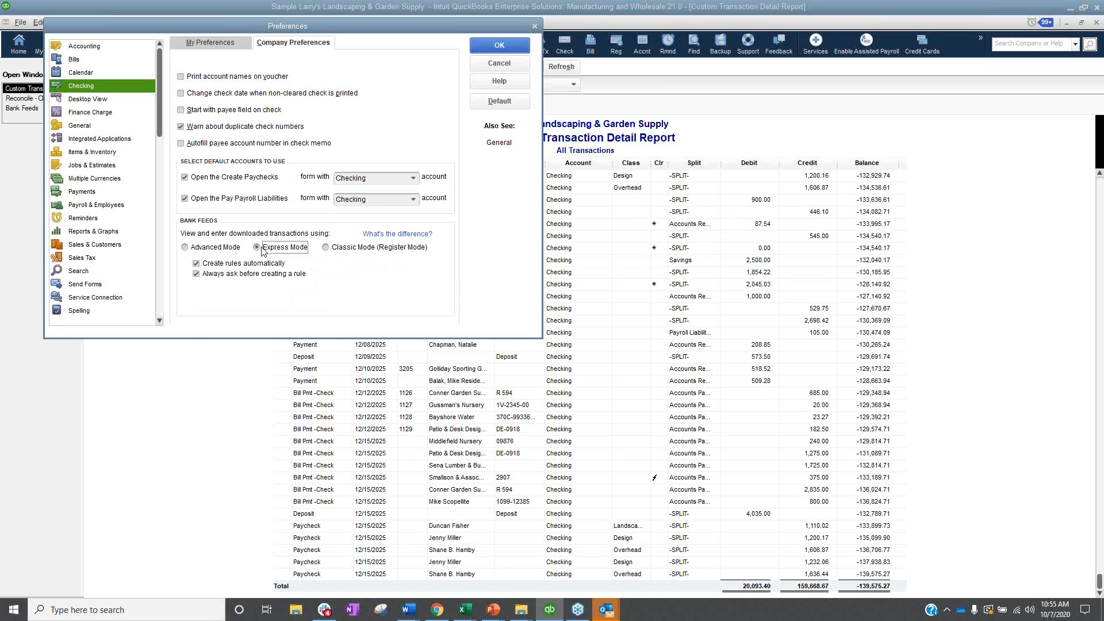
pyautogui.click(360, 251)
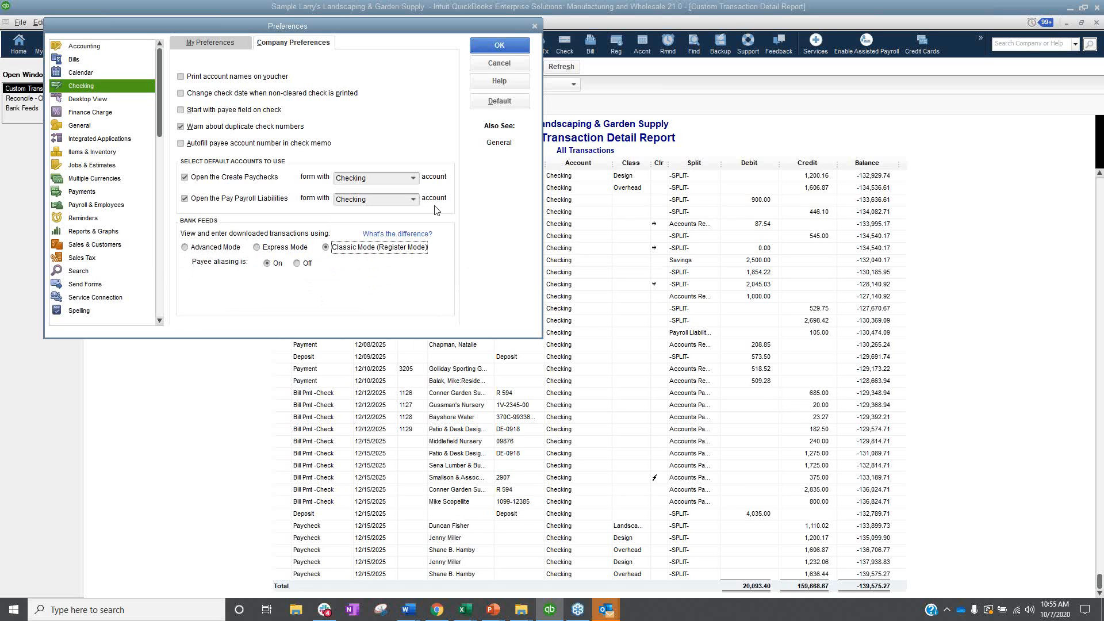
pyautogui.click(533, 26)
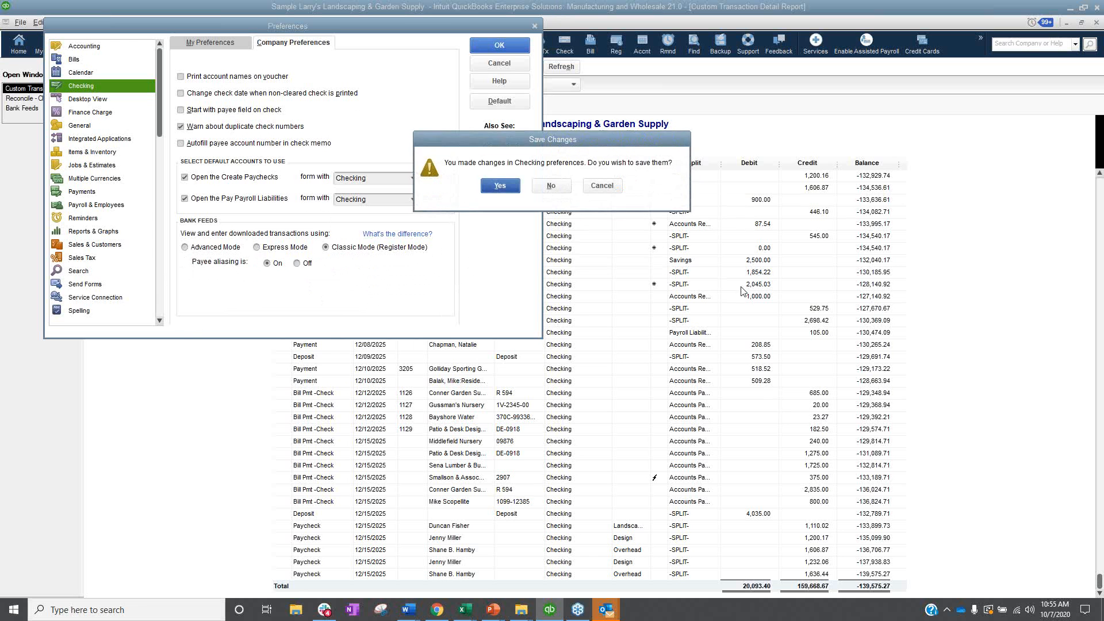
pyautogui.click(552, 187)
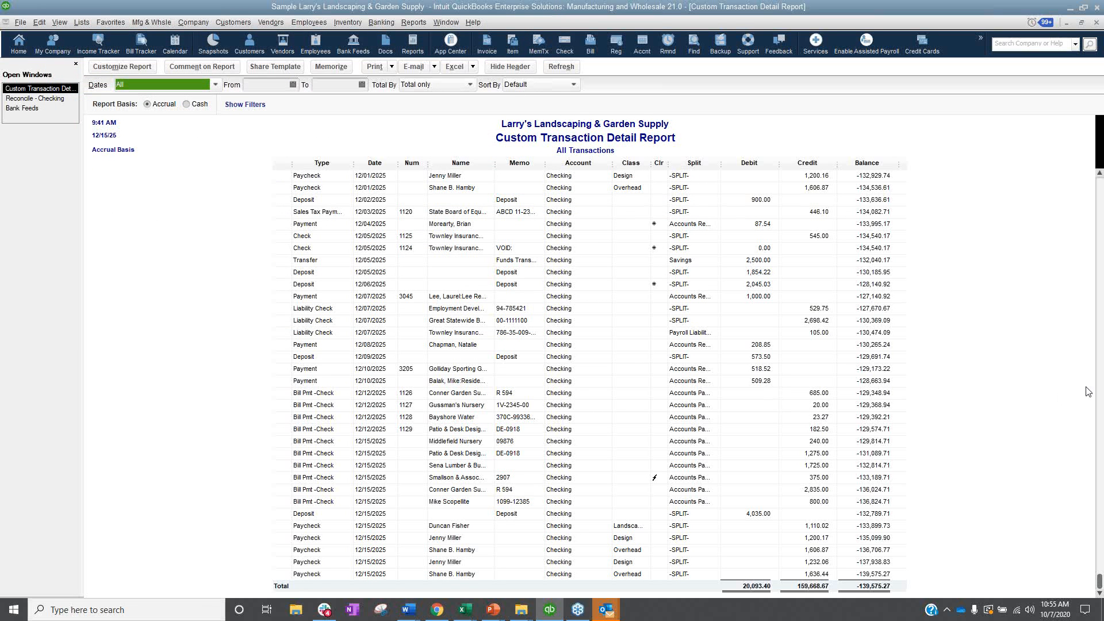